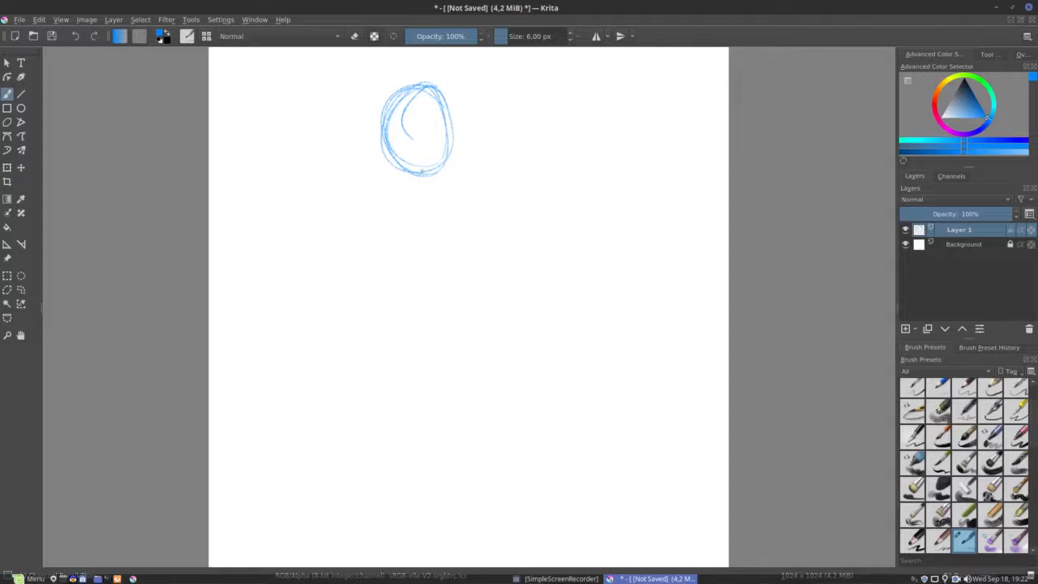
Sketch a round chest circle below the head oval and a second head oval beside the first one
{"action": "mouse_move", "coordinate": [435, 211]}
{"action": "left_mouse_down"}
{"action": "mouse_move", "coordinate": [456, 262]}
{"action": "mouse_move", "coordinate": [423, 278]}
{"action": "mouse_move", "coordinate": [396, 262]}
{"action": "left_mouse_up"}
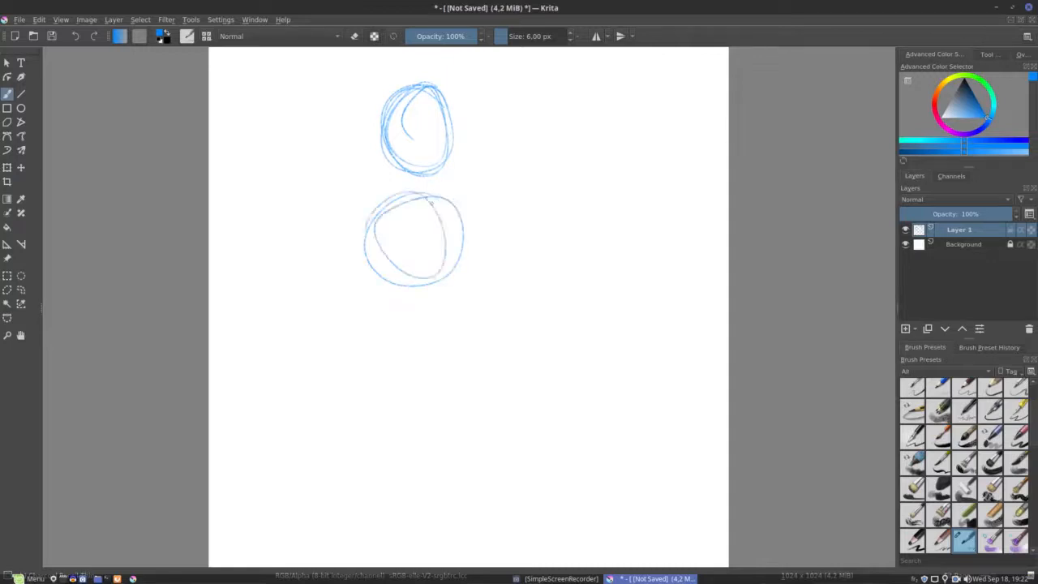
{"action": "mouse_move", "coordinate": [420, 202]}
{"action": "left_mouse_down"}
{"action": "mouse_move", "coordinate": [372, 275]}
{"action": "mouse_move", "coordinate": [417, 296]}
{"action": "mouse_move", "coordinate": [360, 233]}
{"action": "mouse_move", "coordinate": [411, 192]}
{"action": "mouse_move", "coordinate": [392, 210]}
{"action": "mouse_move", "coordinate": [463, 235]}
{"action": "mouse_move", "coordinate": [404, 197]}
{"action": "mouse_move", "coordinate": [432, 291]}
{"action": "left_mouse_up"}
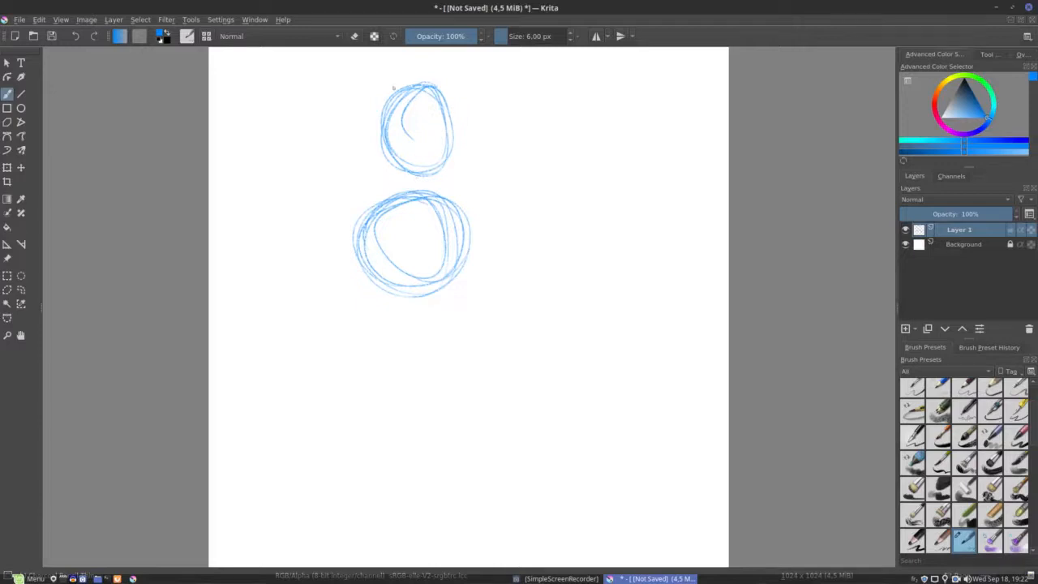
{"action": "left_click_drag", "start_coordinate": [542, 89], "coordinate": [556, 136]}
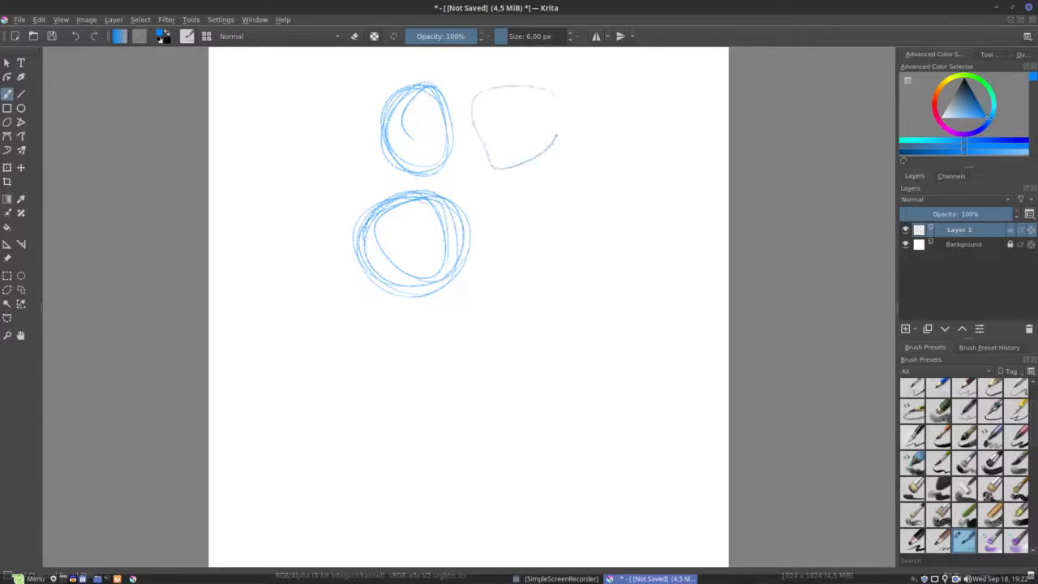
{"action": "mouse_move", "coordinate": [515, 86]}
{"action": "left_mouse_down"}
{"action": "mouse_move", "coordinate": [542, 137]}
{"action": "mouse_move", "coordinate": [529, 111]}
{"action": "left_mouse_up"}
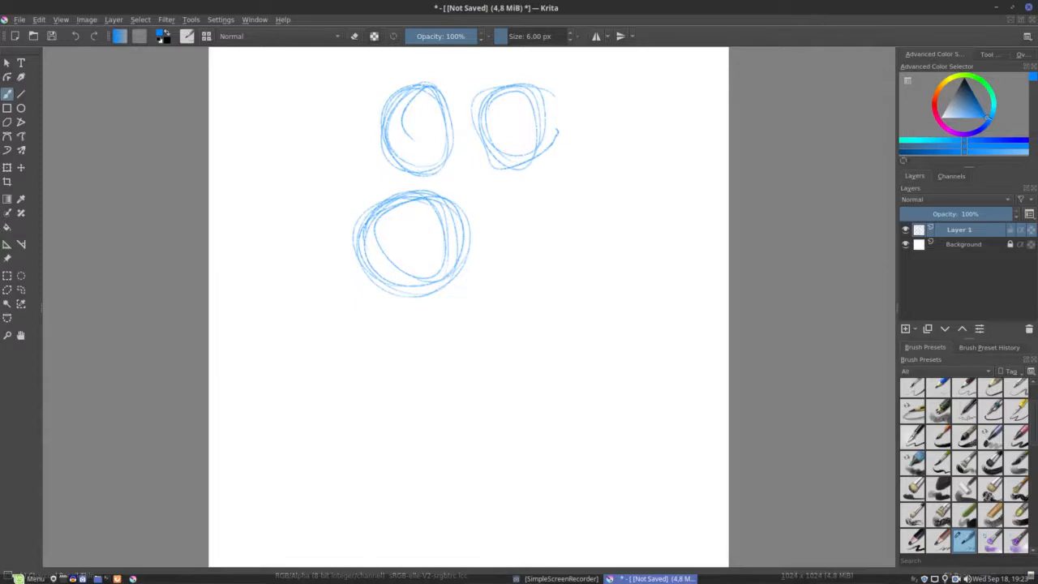
Undo all the sketched ovals until the canvas is empty
{"action": "key", "text": "ctrl+z"}
{"action": "key", "text": "ctrl+z"}
{"action": "key", "text": "ctrl+z"}
{"action": "key", "text": "ctrl+z"}
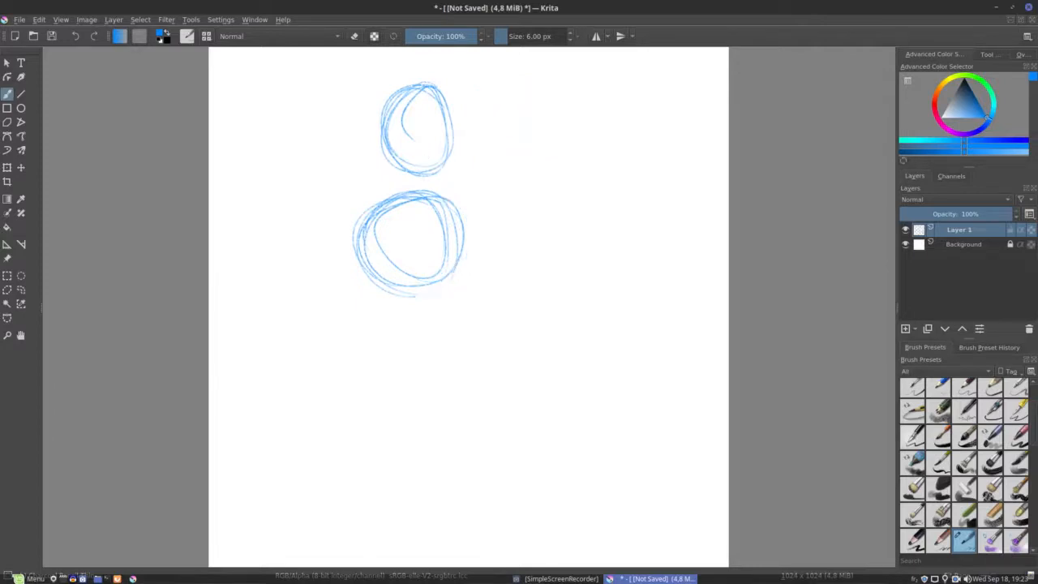
{"action": "key", "text": "ctrl+z"}
{"action": "key", "text": "ctrl+z"}
{"action": "key", "text": "ctrl+z"}
{"action": "key", "text": "ctrl+z"}
{"action": "key", "text": "ctrl+z"}
{"action": "key", "text": "ctrl+z"}
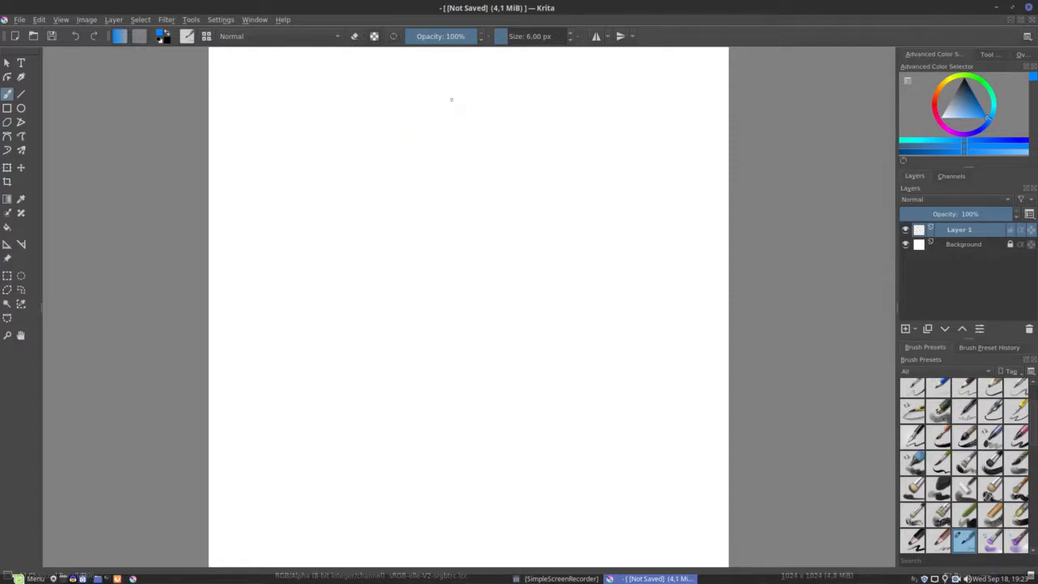
Switch to canvas-only view and sketch three stacked ovals for the head, chest and pelvis of a standing figure
{"action": "key", "text": "Tab"}
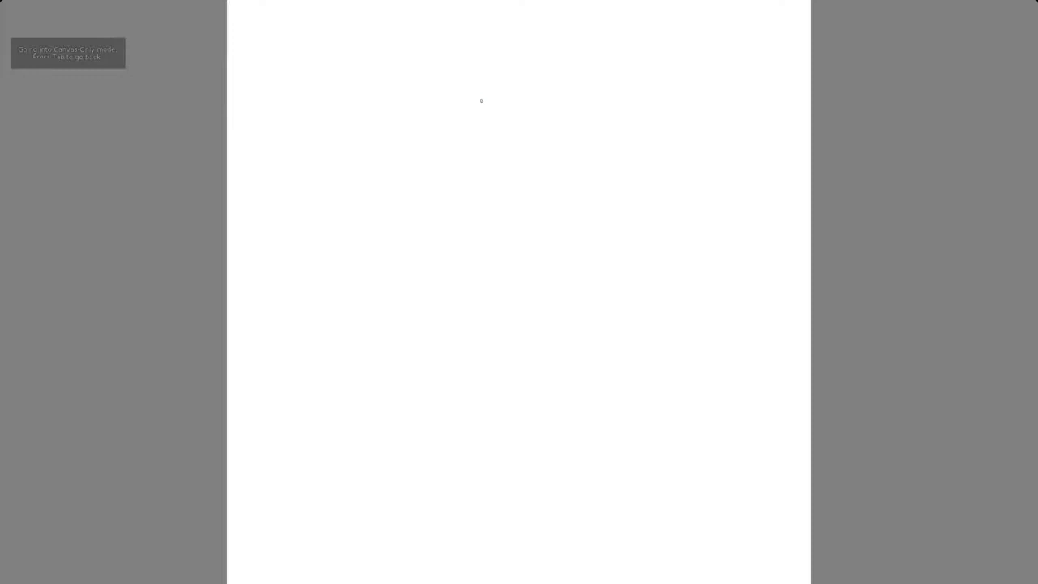
{"action": "mouse_move", "coordinate": [466, 91]}
{"action": "left_mouse_down"}
{"action": "mouse_move", "coordinate": [500, 83]}
{"action": "mouse_move", "coordinate": [455, 50]}
{"action": "mouse_move", "coordinate": [495, 32]}
{"action": "mouse_move", "coordinate": [497, 90]}
{"action": "mouse_move", "coordinate": [462, 35]}
{"action": "mouse_move", "coordinate": [510, 68]}
{"action": "mouse_move", "coordinate": [480, 94]}
{"action": "left_mouse_up"}
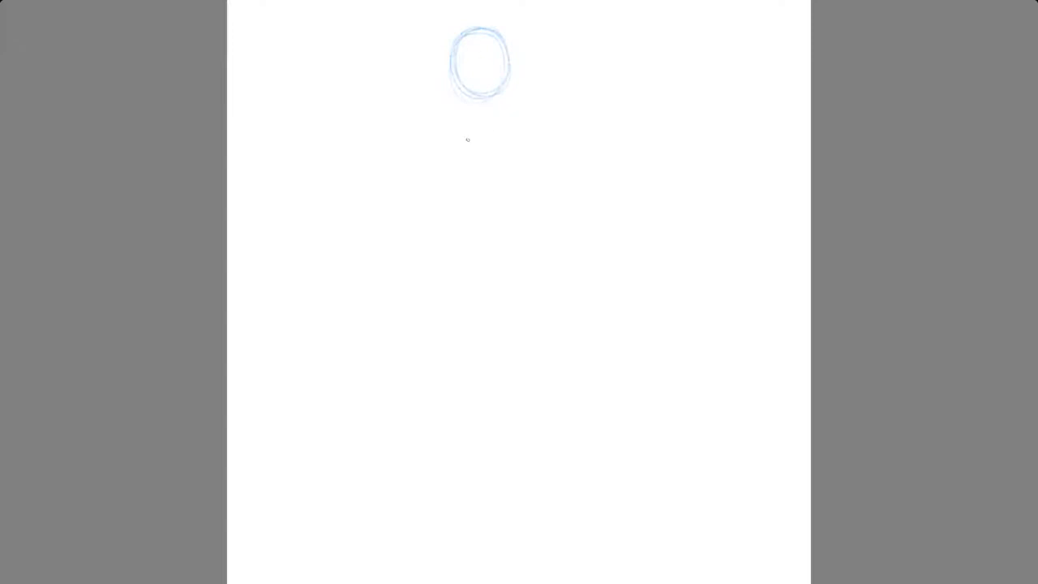
{"action": "mouse_move", "coordinate": [512, 136]}
{"action": "left_mouse_down"}
{"action": "mouse_move", "coordinate": [446, 176]}
{"action": "mouse_move", "coordinate": [500, 123]}
{"action": "mouse_move", "coordinate": [478, 215]}
{"action": "mouse_move", "coordinate": [474, 111]}
{"action": "mouse_move", "coordinate": [504, 190]}
{"action": "mouse_move", "coordinate": [452, 124]}
{"action": "mouse_move", "coordinate": [485, 116]}
{"action": "mouse_move", "coordinate": [470, 189]}
{"action": "mouse_move", "coordinate": [467, 115]}
{"action": "left_mouse_up"}
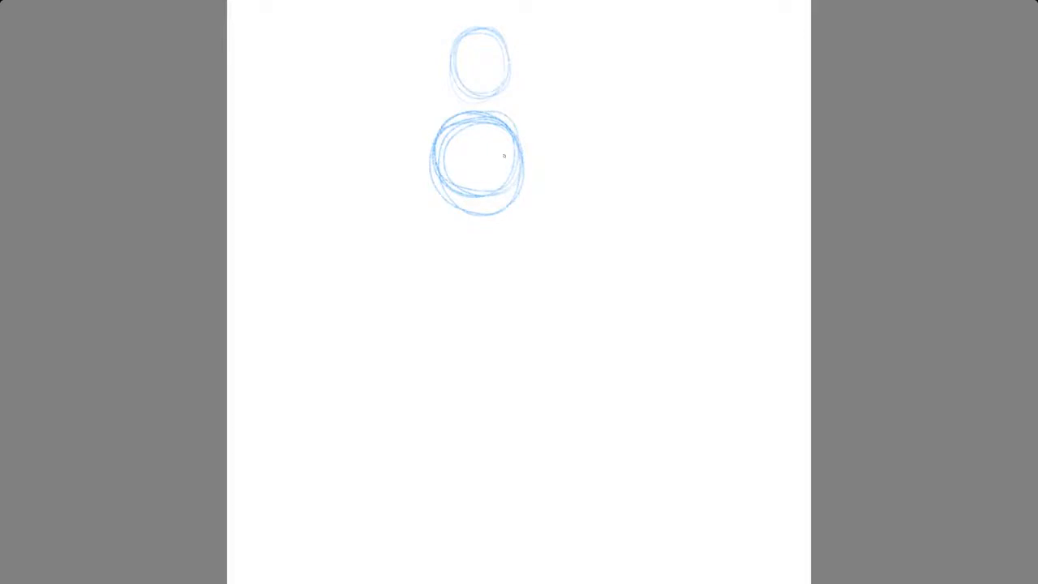
{"action": "mouse_move", "coordinate": [486, 232]}
{"action": "left_mouse_down"}
{"action": "mouse_move", "coordinate": [442, 266]}
{"action": "mouse_move", "coordinate": [514, 254]}
{"action": "mouse_move", "coordinate": [444, 293]}
{"action": "mouse_move", "coordinate": [510, 237]}
{"action": "mouse_move", "coordinate": [445, 283]}
{"action": "mouse_move", "coordinate": [512, 239]}
{"action": "mouse_move", "coordinate": [477, 290]}
{"action": "left_mouse_up"}
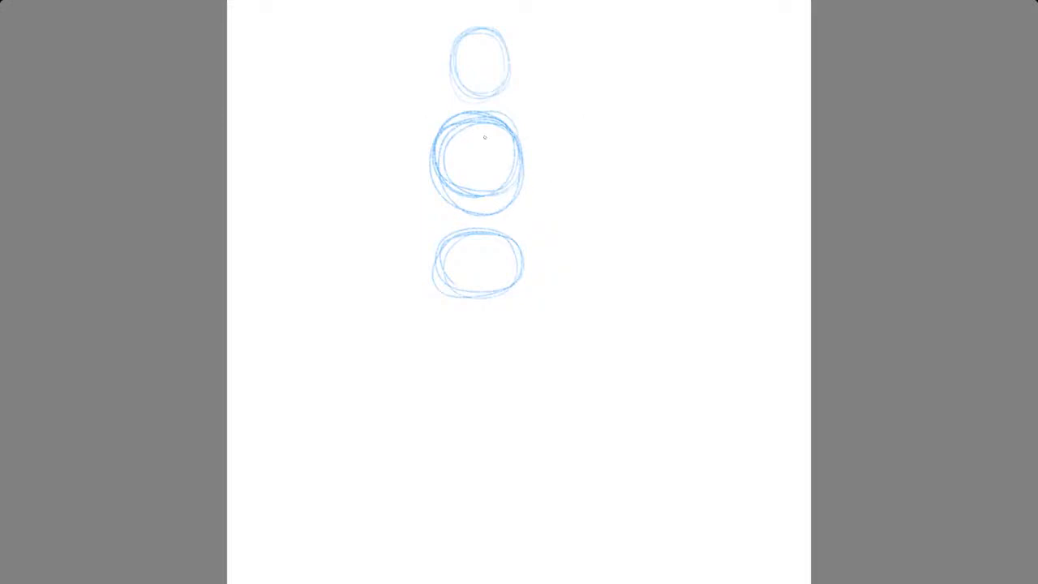
Draw a vertical centre line from above the head down through the chest and pelvis ovals
{"action": "left_click_drag", "start_coordinate": [484, 130], "coordinate": [484, 136]}
{"action": "left_click_drag", "start_coordinate": [484, 16], "coordinate": [484, 177]}
{"action": "left_click_drag", "start_coordinate": [481, 134], "coordinate": [478, 300]}
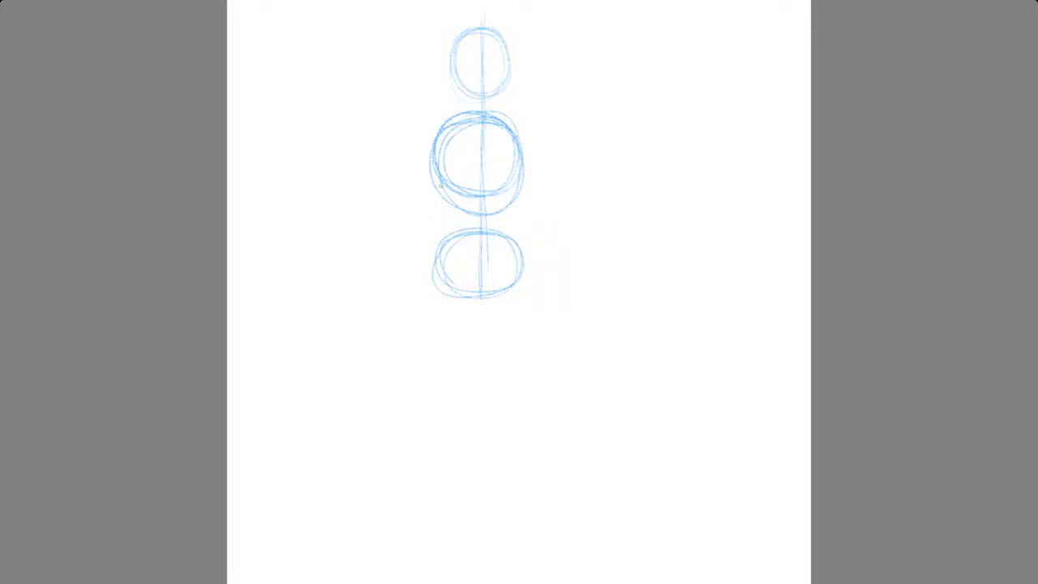
Sketch the waist-to-hip lines, the V-shaped groin lines and a small belly oval between chest and pelvis
{"action": "mouse_move", "coordinate": [453, 224]}
{"action": "left_mouse_down"}
{"action": "mouse_move", "coordinate": [424, 276]}
{"action": "mouse_move", "coordinate": [454, 286]}
{"action": "left_mouse_up"}
{"action": "left_click_drag", "start_coordinate": [420, 253], "coordinate": [481, 305]}
{"action": "mouse_move", "coordinate": [510, 223]}
{"action": "left_mouse_down"}
{"action": "mouse_move", "coordinate": [529, 270]}
{"action": "mouse_move", "coordinate": [491, 307]}
{"action": "left_mouse_up"}
{"action": "left_click_drag", "start_coordinate": [538, 253], "coordinate": [493, 311]}
{"action": "mouse_move", "coordinate": [489, 197]}
{"action": "left_mouse_down"}
{"action": "mouse_move", "coordinate": [498, 229]}
{"action": "mouse_move", "coordinate": [454, 224]}
{"action": "left_mouse_up"}
Sketch the neck, reinforce the side of the head and add a shoulder circle on each side of the chest
{"action": "mouse_move", "coordinate": [470, 95]}
{"action": "left_mouse_down"}
{"action": "mouse_move", "coordinate": [468, 112]}
{"action": "mouse_move", "coordinate": [490, 124]}
{"action": "mouse_move", "coordinate": [474, 122]}
{"action": "left_mouse_up"}
{"action": "mouse_move", "coordinate": [461, 42]}
{"action": "left_mouse_down"}
{"action": "mouse_move", "coordinate": [479, 41]}
{"action": "mouse_move", "coordinate": [454, 91]}
{"action": "left_mouse_up"}
{"action": "mouse_move", "coordinate": [435, 129]}
{"action": "left_mouse_down"}
{"action": "mouse_move", "coordinate": [408, 131]}
{"action": "mouse_move", "coordinate": [419, 122]}
{"action": "mouse_move", "coordinate": [438, 139]}
{"action": "left_mouse_up"}
{"action": "mouse_move", "coordinate": [524, 122]}
{"action": "left_mouse_down"}
{"action": "mouse_move", "coordinate": [515, 137]}
{"action": "mouse_move", "coordinate": [538, 130]}
{"action": "mouse_move", "coordinate": [519, 136]}
{"action": "left_mouse_up"}
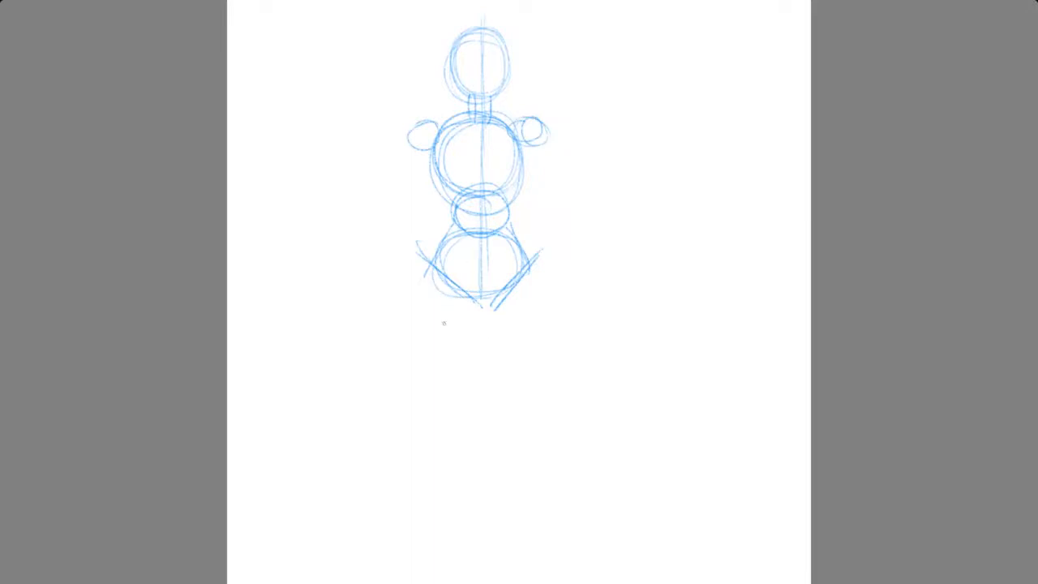
Draw the inner and outer contours of both thighs and add an oval knee at the end of each
{"action": "mouse_move", "coordinate": [424, 279]}
{"action": "left_mouse_down"}
{"action": "mouse_move", "coordinate": [442, 396]}
{"action": "mouse_move", "coordinate": [435, 357]}
{"action": "mouse_move", "coordinate": [441, 383]}
{"action": "left_mouse_up"}
{"action": "left_click_drag", "start_coordinate": [478, 310], "coordinate": [480, 397]}
{"action": "left_click_drag", "start_coordinate": [481, 337], "coordinate": [485, 399]}
{"action": "left_click_drag", "start_coordinate": [493, 311], "coordinate": [494, 394]}
{"action": "left_click_drag", "start_coordinate": [535, 273], "coordinate": [514, 398]}
{"action": "left_click_drag", "start_coordinate": [538, 294], "coordinate": [517, 389]}
{"action": "left_click_drag", "start_coordinate": [522, 370], "coordinate": [510, 415]}
{"action": "left_click_drag", "start_coordinate": [452, 384], "coordinate": [507, 377]}
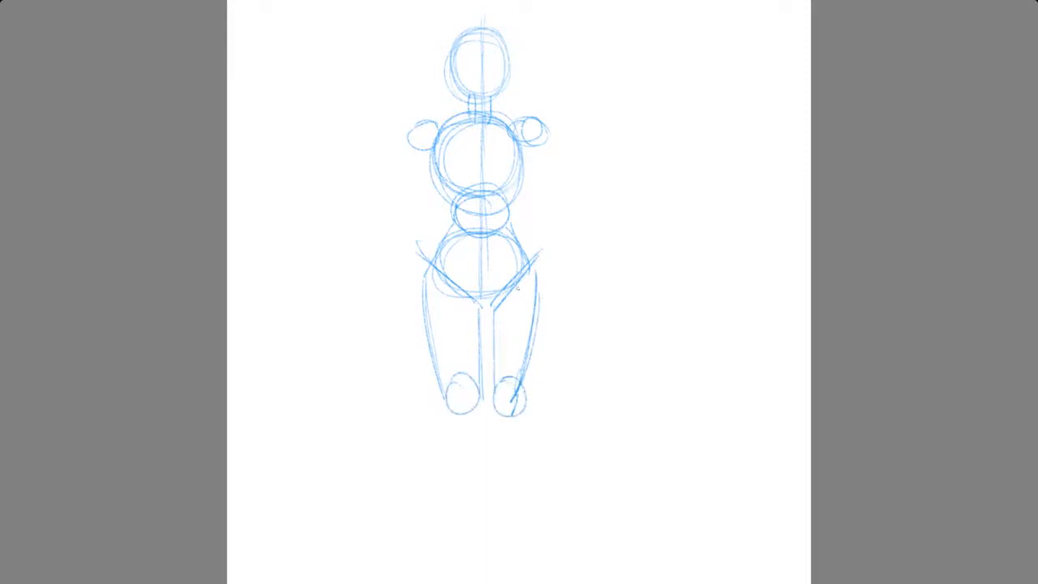
{"action": "left_click_drag", "start_coordinate": [488, 311], "coordinate": [487, 409]}
{"action": "left_click_drag", "start_coordinate": [548, 289], "coordinate": [519, 394]}
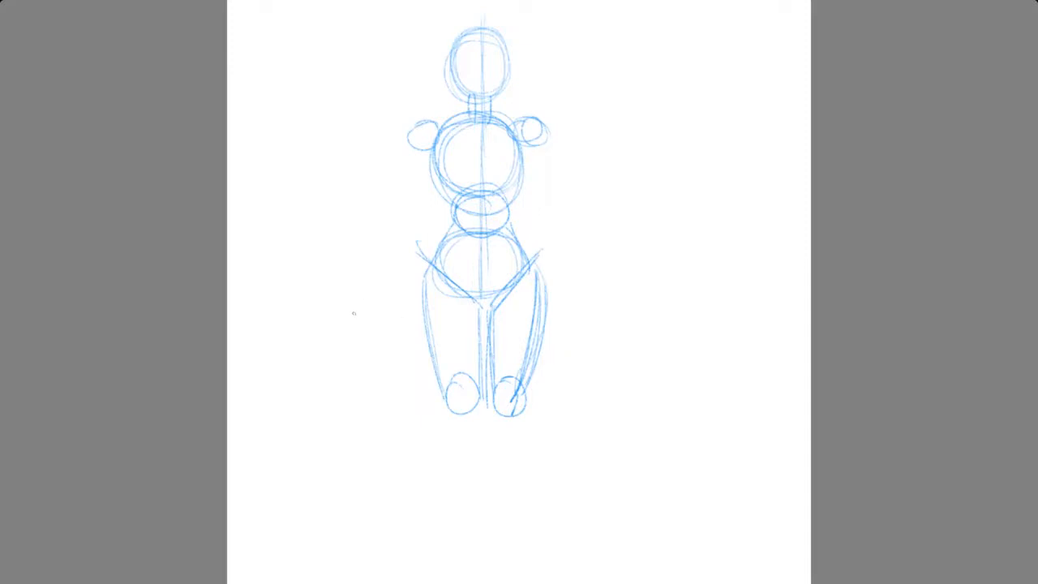
Draw both lower legs below the knees and finish them with outward-pointing feet
{"action": "left_click_drag", "start_coordinate": [442, 409], "coordinate": [451, 498]}
{"action": "left_click_drag", "start_coordinate": [471, 425], "coordinate": [469, 506]}
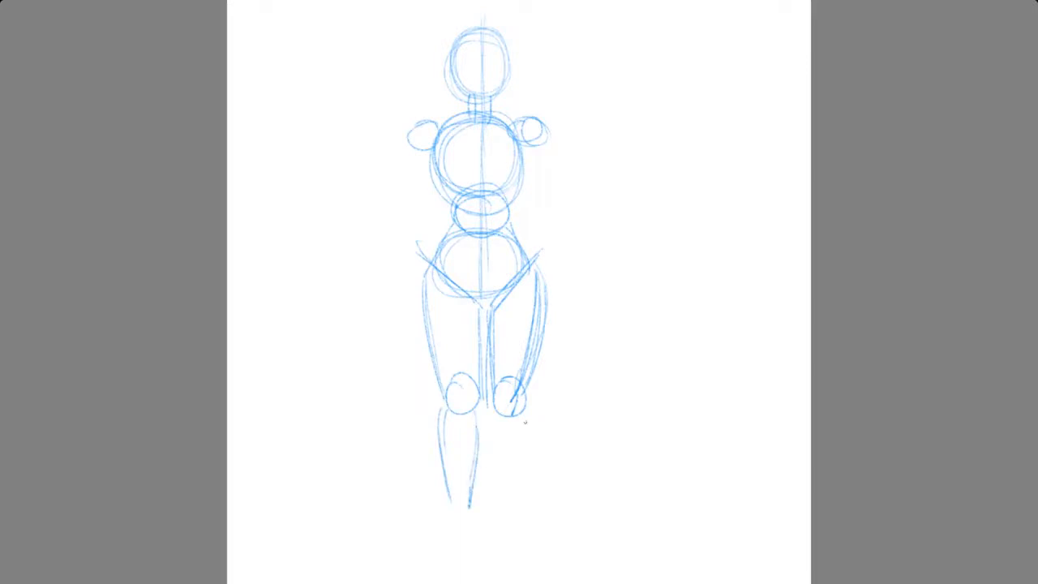
{"action": "left_click_drag", "start_coordinate": [491, 409], "coordinate": [496, 506]}
{"action": "mouse_move", "coordinate": [523, 417]}
{"action": "left_mouse_down"}
{"action": "mouse_move", "coordinate": [509, 520]}
{"action": "mouse_move", "coordinate": [422, 534]}
{"action": "mouse_move", "coordinate": [467, 538]}
{"action": "left_mouse_up"}
{"action": "mouse_move", "coordinate": [465, 538]}
{"action": "left_mouse_down"}
{"action": "mouse_move", "coordinate": [470, 519]}
{"action": "mouse_move", "coordinate": [470, 546]}
{"action": "left_mouse_up"}
{"action": "mouse_move", "coordinate": [501, 501]}
{"action": "left_mouse_down"}
{"action": "mouse_move", "coordinate": [496, 540]}
{"action": "mouse_move", "coordinate": [551, 543]}
{"action": "left_mouse_up"}
{"action": "left_click_drag", "start_coordinate": [510, 496], "coordinate": [556, 538]}
{"action": "left_click_drag", "start_coordinate": [519, 539], "coordinate": [552, 549]}
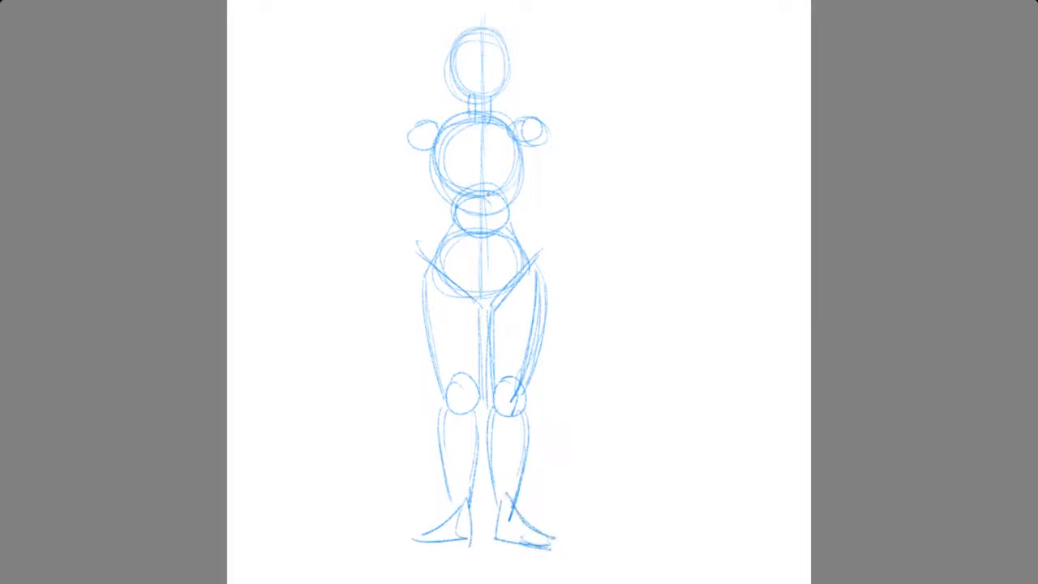
Sketch both upper arms as tapered cylinders running down from the shoulder circles to the elbows
{"action": "mouse_move", "coordinate": [417, 133]}
{"action": "left_mouse_down"}
{"action": "mouse_move", "coordinate": [393, 199]}
{"action": "mouse_move", "coordinate": [419, 202]}
{"action": "left_mouse_up"}
{"action": "left_click_drag", "start_coordinate": [436, 144], "coordinate": [420, 201]}
{"action": "mouse_move", "coordinate": [525, 143]}
{"action": "left_mouse_down"}
{"action": "mouse_move", "coordinate": [537, 196]}
{"action": "mouse_move", "coordinate": [556, 203]}
{"action": "left_mouse_up"}
{"action": "left_click_drag", "start_coordinate": [545, 144], "coordinate": [556, 205]}
{"action": "left_click_drag", "start_coordinate": [543, 203], "coordinate": [561, 200]}
Draw both forearms below the elbows and add an oval hand at the end of each
{"action": "mouse_move", "coordinate": [390, 209]}
{"action": "left_mouse_down"}
{"action": "mouse_move", "coordinate": [376, 267]}
{"action": "mouse_move", "coordinate": [389, 275]}
{"action": "left_mouse_up"}
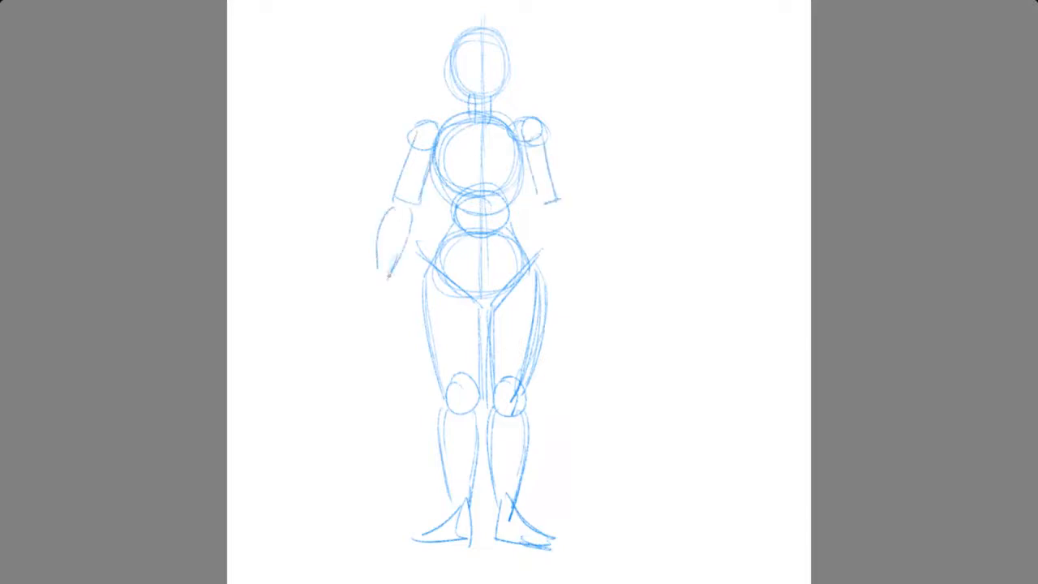
{"action": "mouse_move", "coordinate": [546, 196]}
{"action": "left_mouse_down"}
{"action": "mouse_move", "coordinate": [548, 231]}
{"action": "mouse_move", "coordinate": [559, 254]}
{"action": "mouse_move", "coordinate": [564, 209]}
{"action": "mouse_move", "coordinate": [569, 267]}
{"action": "left_mouse_up"}
{"action": "left_click_drag", "start_coordinate": [388, 271], "coordinate": [385, 269]}
{"action": "left_click_drag", "start_coordinate": [563, 264], "coordinate": [567, 256]}
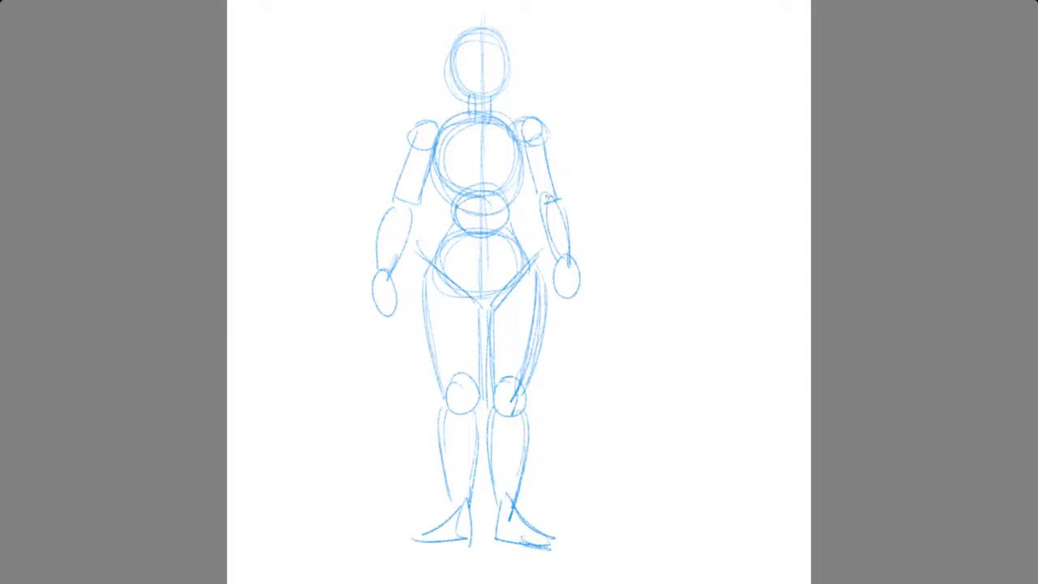
Draw the side contours of the rib cage from the armpits down to the waist
{"action": "mouse_move", "coordinate": [442, 144]}
{"action": "left_mouse_down"}
{"action": "mouse_move", "coordinate": [434, 204]}
{"action": "mouse_move", "coordinate": [445, 213]}
{"action": "left_mouse_up"}
{"action": "left_click_drag", "start_coordinate": [516, 134], "coordinate": [527, 206]}
{"action": "left_click_drag", "start_coordinate": [519, 167], "coordinate": [530, 214]}
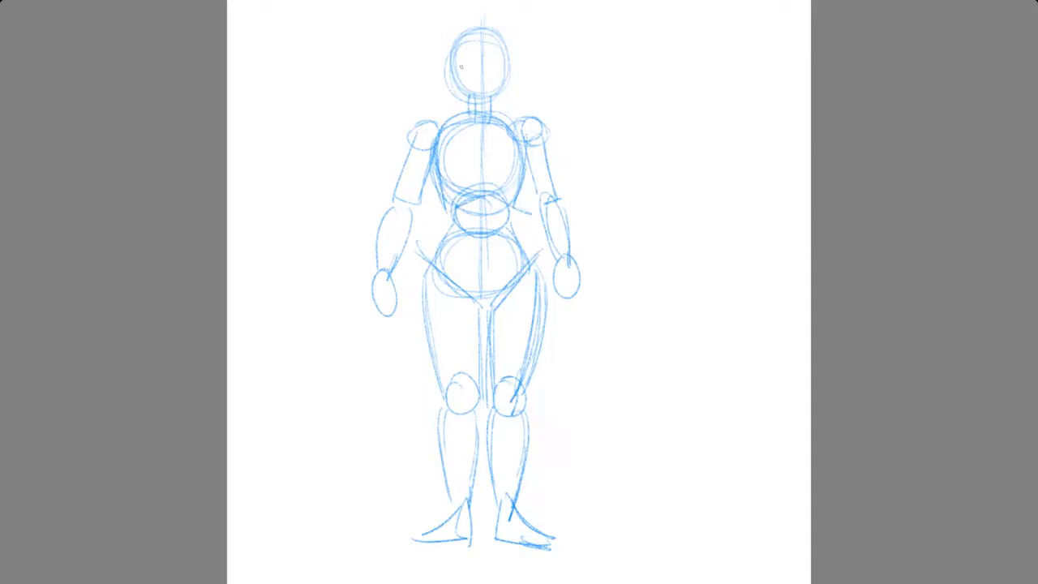
Sketch the face with a horizontal eye line, two dot eyes, a short nose line and a smiling mouth
{"action": "left_click_drag", "start_coordinate": [468, 62], "coordinate": [509, 63]}
{"action": "left_click", "coordinate": [468, 61]}
{"action": "left_click", "coordinate": [493, 60]}
{"action": "left_click_drag", "start_coordinate": [472, 85], "coordinate": [493, 86]}
Outline the head with straight sides, a tapered jaw meeting at the chin and a flat top
{"action": "mouse_move", "coordinate": [457, 29]}
{"action": "left_mouse_down"}
{"action": "mouse_move", "coordinate": [447, 86]}
{"action": "mouse_move", "coordinate": [456, 103]}
{"action": "left_mouse_up"}
{"action": "left_click_drag", "start_coordinate": [444, 51], "coordinate": [480, 106]}
{"action": "left_click_drag", "start_coordinate": [508, 34], "coordinate": [512, 87]}
{"action": "left_click_drag", "start_coordinate": [506, 88], "coordinate": [485, 106]}
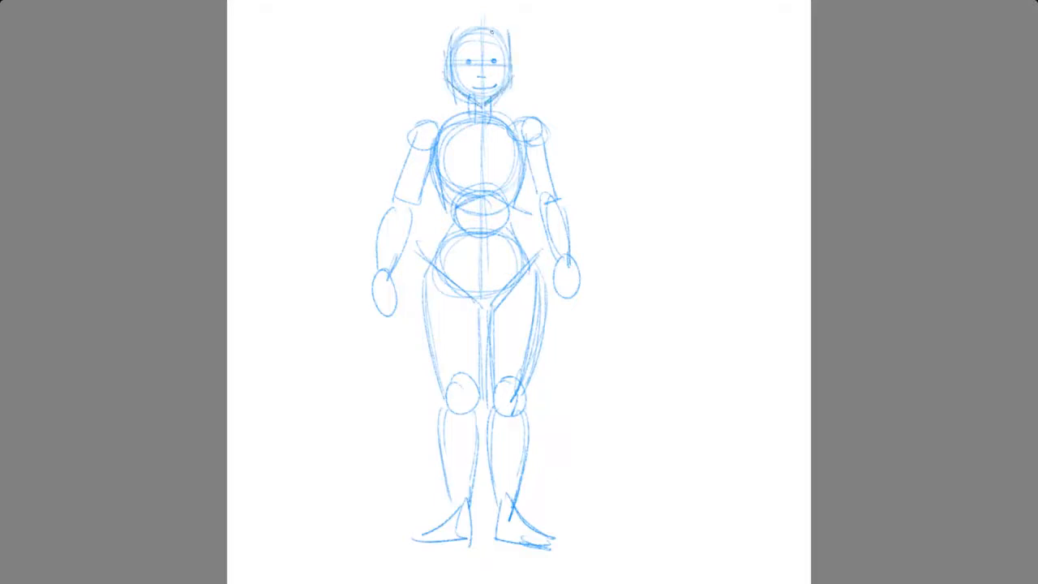
{"action": "mouse_move", "coordinate": [453, 24]}
{"action": "left_mouse_down"}
{"action": "mouse_move", "coordinate": [507, 20]}
{"action": "mouse_move", "coordinate": [485, 25]}
{"action": "left_mouse_up"}
Sketch two round breasts over the chest oval and leave canvas-only view
{"action": "mouse_move", "coordinate": [469, 151]}
{"action": "left_mouse_down"}
{"action": "mouse_move", "coordinate": [434, 191]}
{"action": "mouse_move", "coordinate": [431, 171]}
{"action": "left_mouse_up"}
{"action": "mouse_move", "coordinate": [506, 172]}
{"action": "left_mouse_down"}
{"action": "mouse_move", "coordinate": [487, 163]}
{"action": "mouse_move", "coordinate": [519, 170]}
{"action": "mouse_move", "coordinate": [495, 195]}
{"action": "mouse_move", "coordinate": [513, 188]}
{"action": "left_mouse_up"}
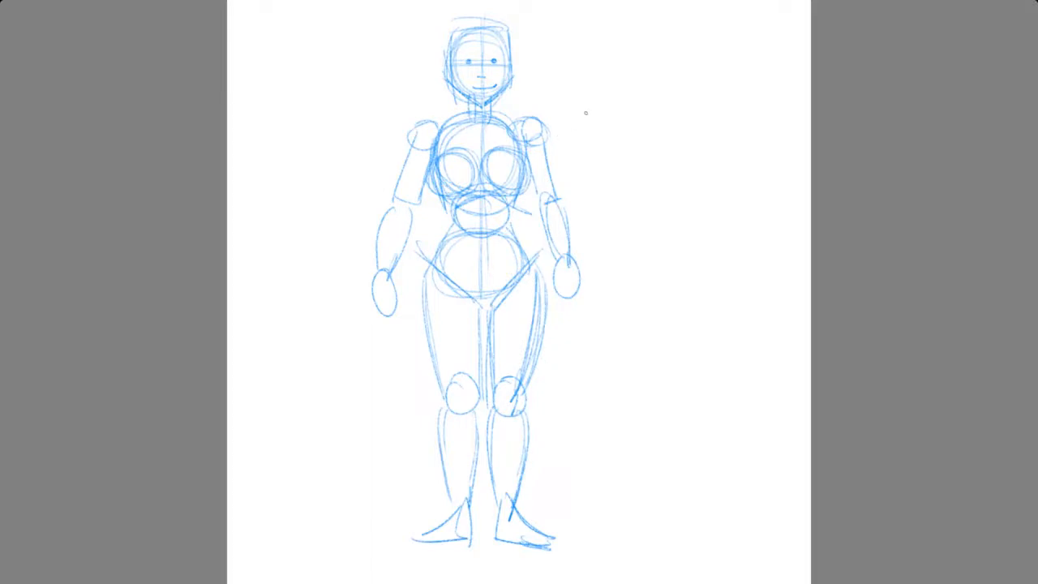
{"action": "key", "text": "Tab"}
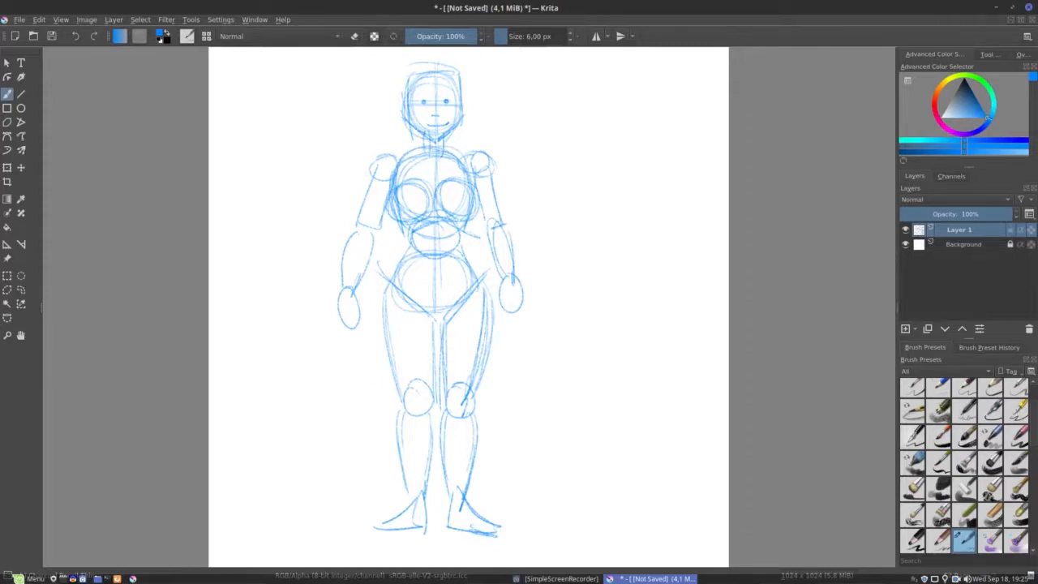
Add a new layer above the figure sketch and hide Layer 1
{"action": "left_click", "coordinate": [905, 328]}
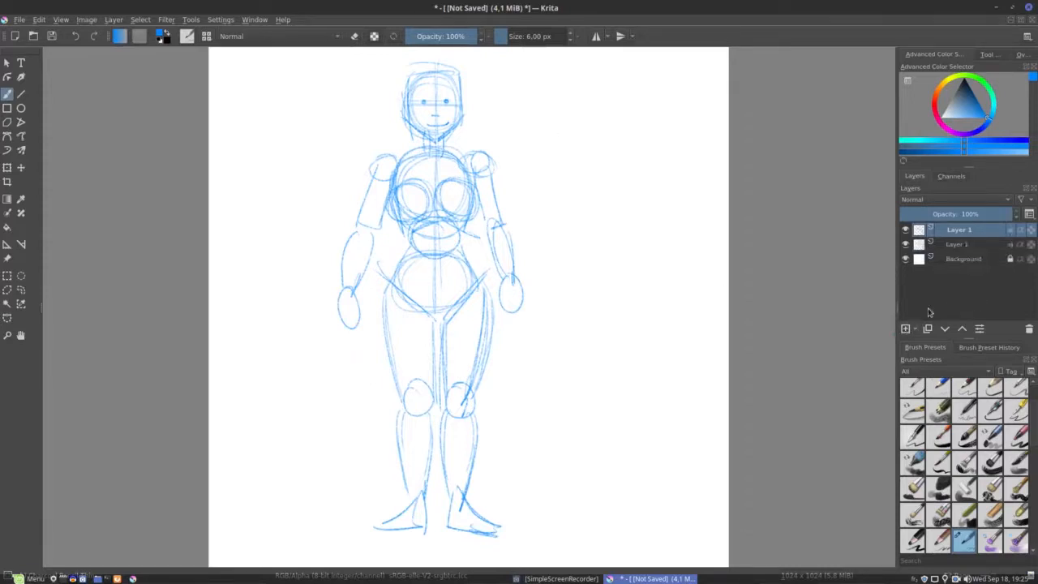
{"action": "left_click", "coordinate": [905, 244]}
Sketch two eyes for a three-quarter-view face, the larger with lashes, each with an eyebrow above it
{"action": "mouse_move", "coordinate": [353, 176]}
{"action": "left_mouse_down"}
{"action": "mouse_move", "coordinate": [397, 188]}
{"action": "mouse_move", "coordinate": [388, 166]}
{"action": "mouse_move", "coordinate": [397, 172]}
{"action": "mouse_move", "coordinate": [368, 166]}
{"action": "mouse_move", "coordinate": [400, 189]}
{"action": "mouse_move", "coordinate": [396, 152]}
{"action": "mouse_move", "coordinate": [368, 150]}
{"action": "mouse_move", "coordinate": [341, 171]}
{"action": "left_mouse_up"}
{"action": "left_click_drag", "start_coordinate": [359, 164], "coordinate": [350, 158]}
{"action": "mouse_move", "coordinate": [372, 157]}
{"action": "left_mouse_down"}
{"action": "mouse_move", "coordinate": [398, 151]}
{"action": "mouse_move", "coordinate": [424, 125]}
{"action": "left_mouse_up"}
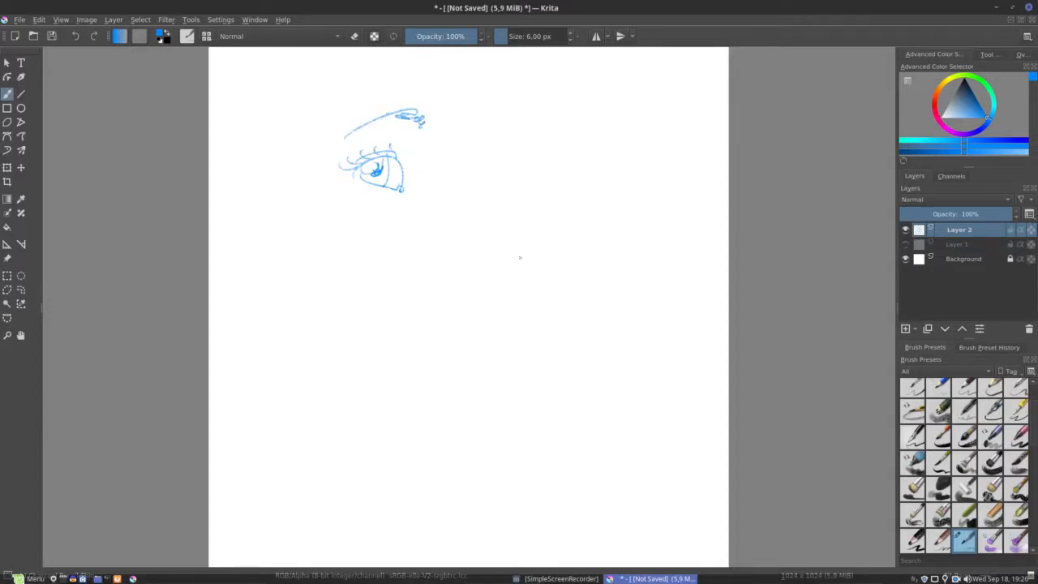
{"action": "mouse_move", "coordinate": [505, 188]}
{"action": "left_mouse_down"}
{"action": "mouse_move", "coordinate": [484, 218]}
{"action": "mouse_move", "coordinate": [508, 216]}
{"action": "mouse_move", "coordinate": [507, 189]}
{"action": "mouse_move", "coordinate": [489, 210]}
{"action": "mouse_move", "coordinate": [510, 184]}
{"action": "mouse_move", "coordinate": [513, 160]}
{"action": "mouse_move", "coordinate": [516, 186]}
{"action": "left_mouse_up"}
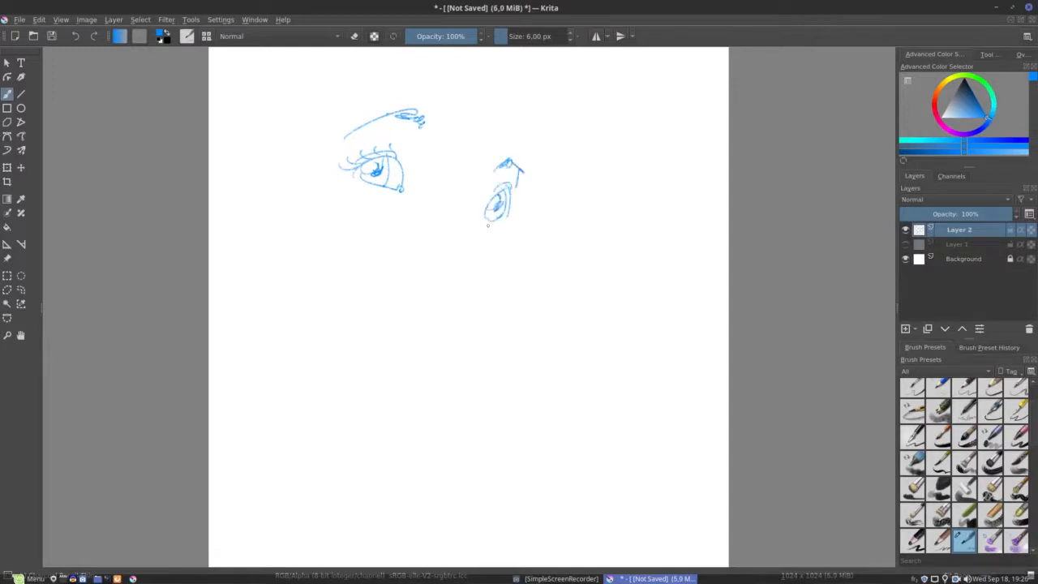
Draw the underside of the nose and a tilted pair of lips below the eyes
{"action": "mouse_move", "coordinate": [411, 274]}
{"action": "left_mouse_down"}
{"action": "mouse_move", "coordinate": [451, 263]}
{"action": "mouse_move", "coordinate": [407, 272]}
{"action": "mouse_move", "coordinate": [440, 275]}
{"action": "left_mouse_up"}
{"action": "left_click_drag", "start_coordinate": [442, 261], "coordinate": [452, 275]}
{"action": "mouse_move", "coordinate": [456, 311]}
{"action": "left_mouse_down"}
{"action": "mouse_move", "coordinate": [477, 318]}
{"action": "mouse_move", "coordinate": [397, 338]}
{"action": "left_mouse_up"}
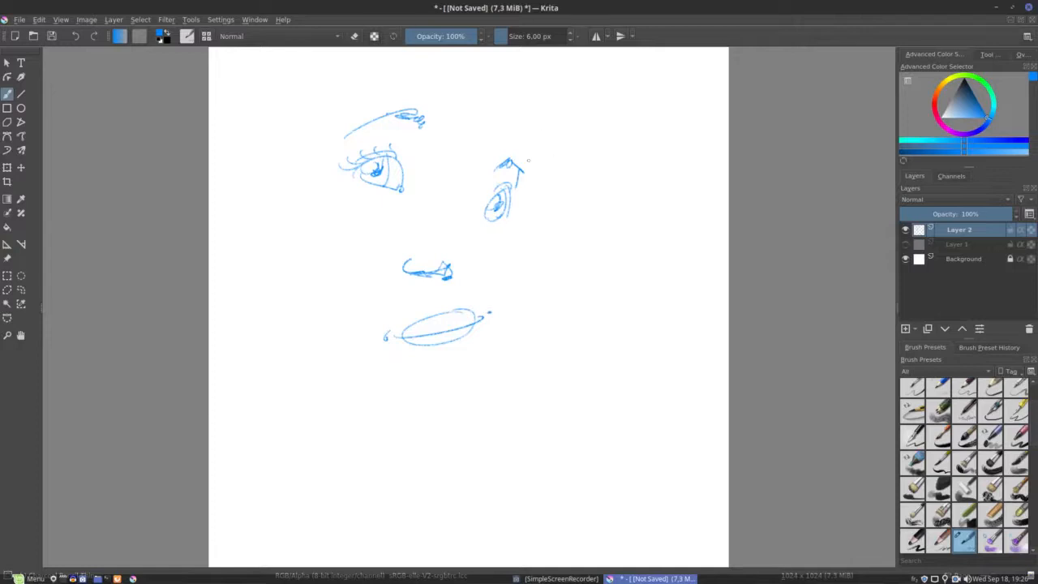
Outline the face with the brow and cheek on the far side and a jawline meeting at the chin
{"action": "left_click_drag", "start_coordinate": [554, 145], "coordinate": [525, 216]}
{"action": "mouse_move", "coordinate": [524, 212]}
{"action": "left_mouse_down"}
{"action": "mouse_move", "coordinate": [539, 273]}
{"action": "mouse_move", "coordinate": [463, 375]}
{"action": "left_mouse_up"}
{"action": "left_click_drag", "start_coordinate": [502, 329], "coordinate": [443, 380]}
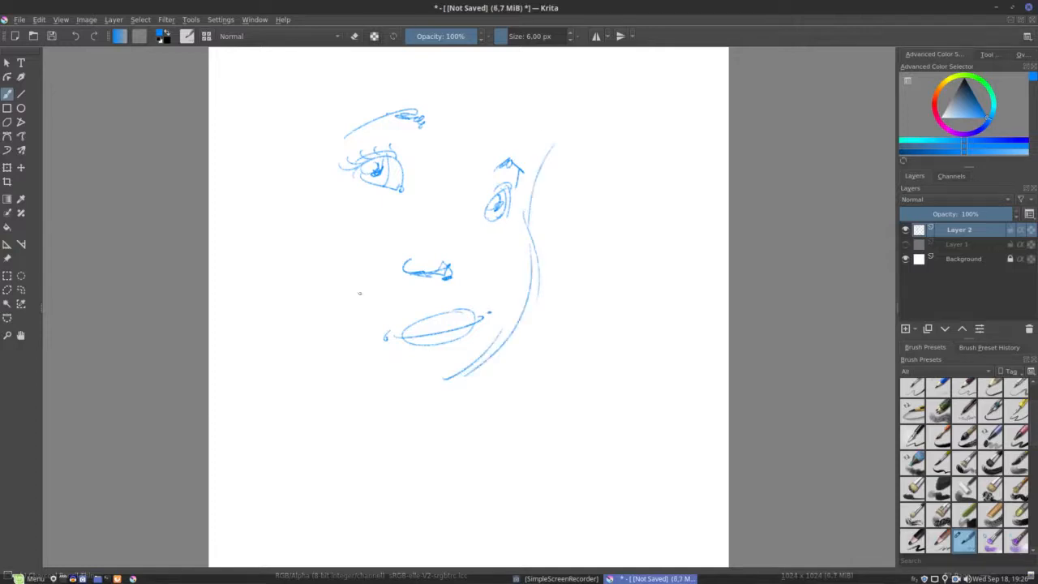
{"action": "mouse_move", "coordinate": [280, 237]}
{"action": "left_mouse_down"}
{"action": "mouse_move", "coordinate": [291, 283]}
{"action": "mouse_move", "coordinate": [432, 378]}
{"action": "left_mouse_up"}
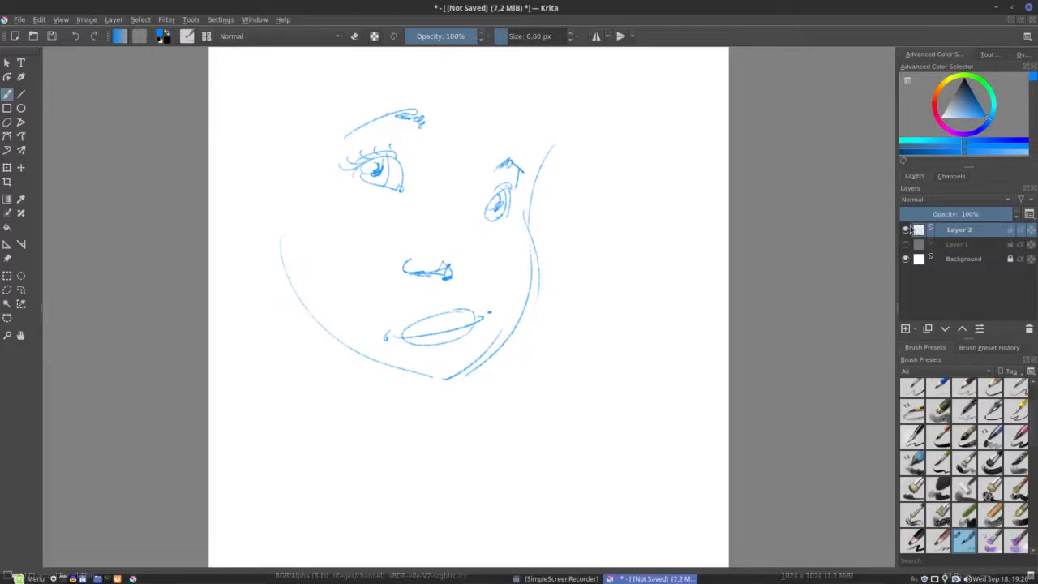
Hide Layer 2 with the face sketch, show Layer 1 again and make it the active layer
{"action": "left_click", "coordinate": [905, 229]}
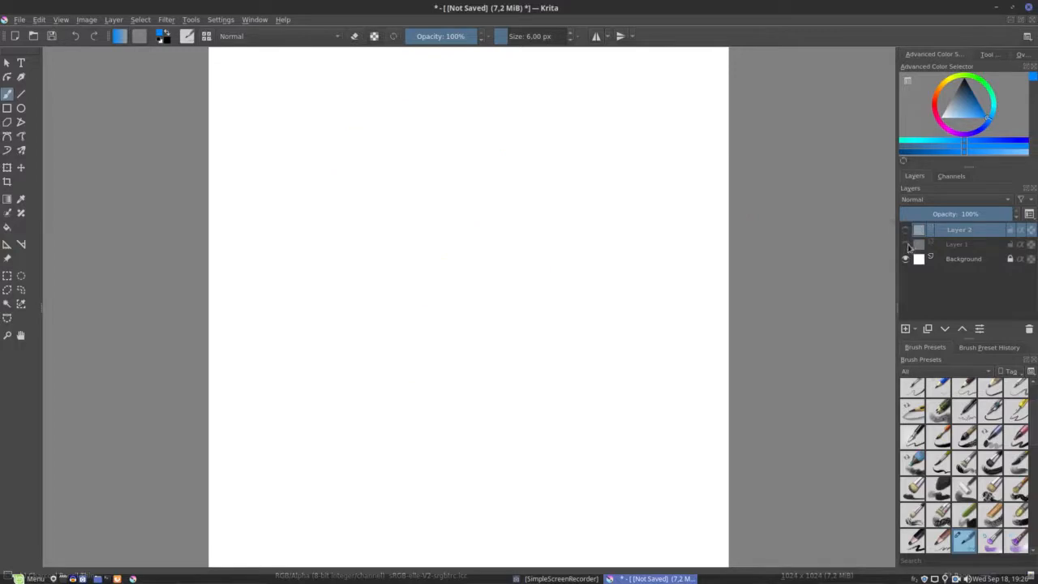
{"action": "left_click", "coordinate": [904, 244]}
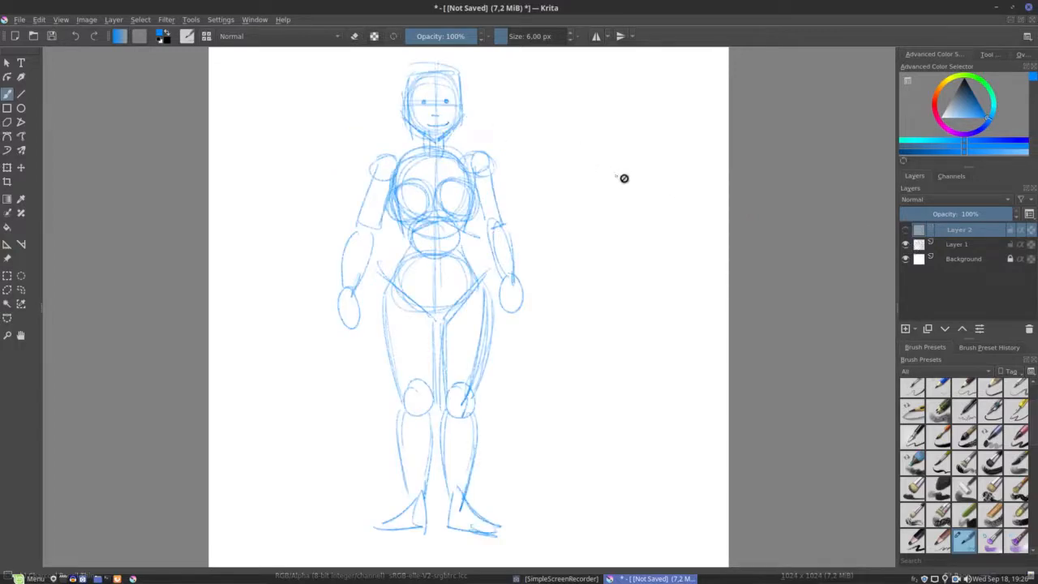
{"action": "left_click", "coordinate": [919, 247]}
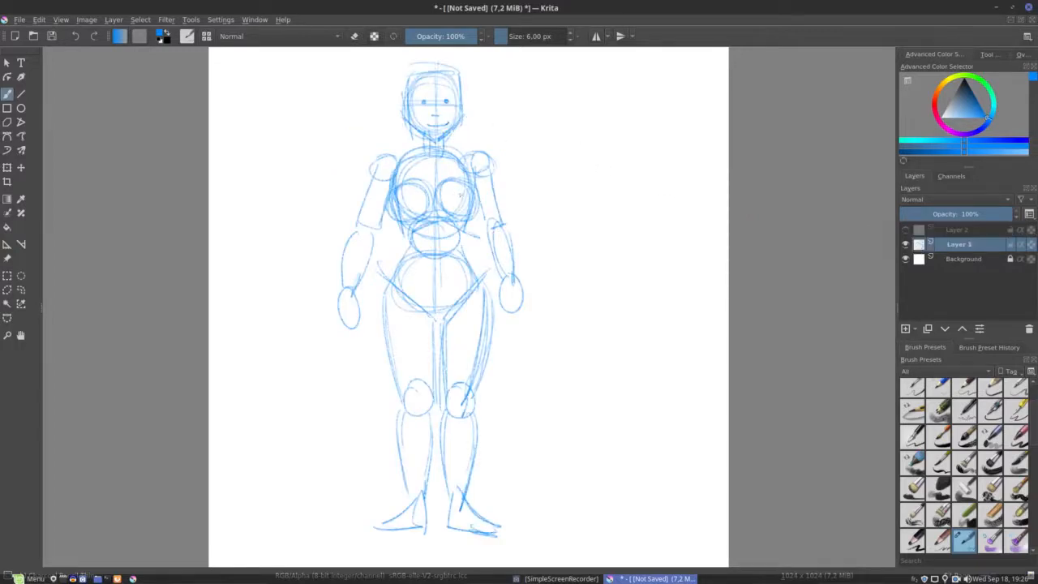
Mark the navel on the figure's centre line and sketch the hip lines across the upper pelvis
{"action": "left_click_drag", "start_coordinate": [438, 175], "coordinate": [465, 364]}
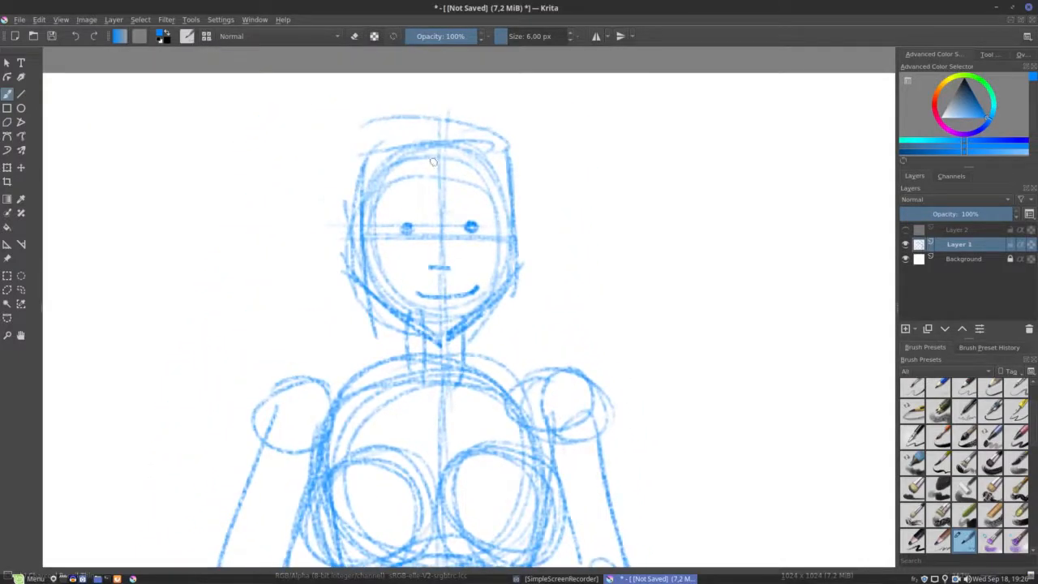
{"action": "mouse_move", "coordinate": [458, 269]}
{"action": "left_mouse_down"}
{"action": "mouse_move", "coordinate": [438, 361]}
{"action": "mouse_move", "coordinate": [459, 300]}
{"action": "mouse_move", "coordinate": [448, 272]}
{"action": "left_mouse_up"}
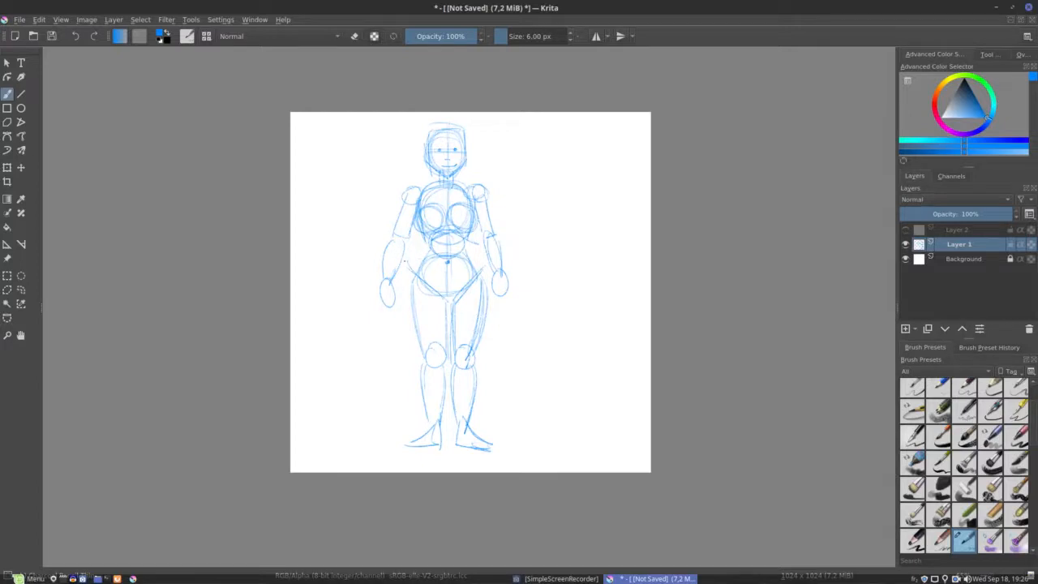
{"action": "mouse_move", "coordinate": [471, 259]}
{"action": "left_mouse_down"}
{"action": "mouse_move", "coordinate": [483, 273]}
{"action": "mouse_move", "coordinate": [444, 263]}
{"action": "mouse_move", "coordinate": [449, 273]}
{"action": "mouse_move", "coordinate": [461, 262]}
{"action": "mouse_move", "coordinate": [470, 139]}
{"action": "mouse_move", "coordinate": [475, 294]}
{"action": "left_mouse_up"}
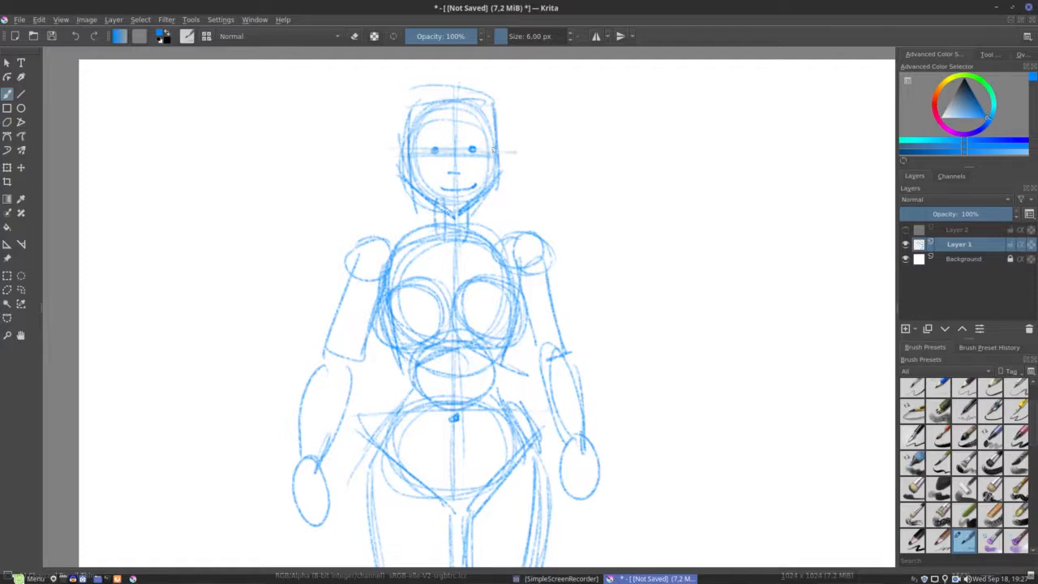
Add an ear on each side of the head and redraw both sides of the neck slightly wider
{"action": "left_click_drag", "start_coordinate": [402, 150], "coordinate": [400, 172]}
{"action": "left_click_drag", "start_coordinate": [501, 146], "coordinate": [504, 165]}
{"action": "left_click_drag", "start_coordinate": [431, 208], "coordinate": [430, 236]}
{"action": "left_click_drag", "start_coordinate": [474, 205], "coordinate": [472, 227]}
{"action": "left_click_drag", "start_coordinate": [432, 200], "coordinate": [432, 233]}
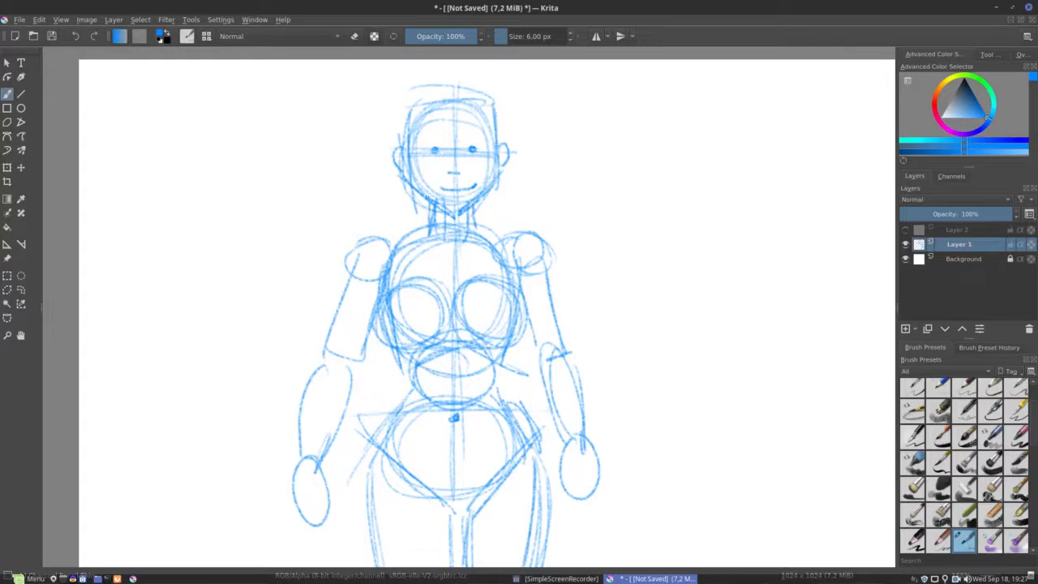
Draw sloping lines from the neck to both shoulders and reinforce the outer contours of the shoulder ovals
{"action": "mouse_move", "coordinate": [472, 203]}
{"action": "left_mouse_down"}
{"action": "mouse_move", "coordinate": [472, 235]}
{"action": "mouse_move", "coordinate": [356, 244]}
{"action": "left_mouse_up"}
{"action": "mouse_move", "coordinate": [473, 228]}
{"action": "left_mouse_down"}
{"action": "mouse_move", "coordinate": [528, 234]}
{"action": "mouse_move", "coordinate": [504, 225]}
{"action": "left_mouse_up"}
{"action": "mouse_move", "coordinate": [403, 234]}
{"action": "left_mouse_down"}
{"action": "mouse_move", "coordinate": [360, 239]}
{"action": "mouse_move", "coordinate": [347, 271]}
{"action": "mouse_move", "coordinate": [358, 280]}
{"action": "left_mouse_up"}
{"action": "mouse_move", "coordinate": [476, 217]}
{"action": "left_mouse_down"}
{"action": "mouse_move", "coordinate": [538, 245]}
{"action": "mouse_move", "coordinate": [546, 283]}
{"action": "left_mouse_up"}
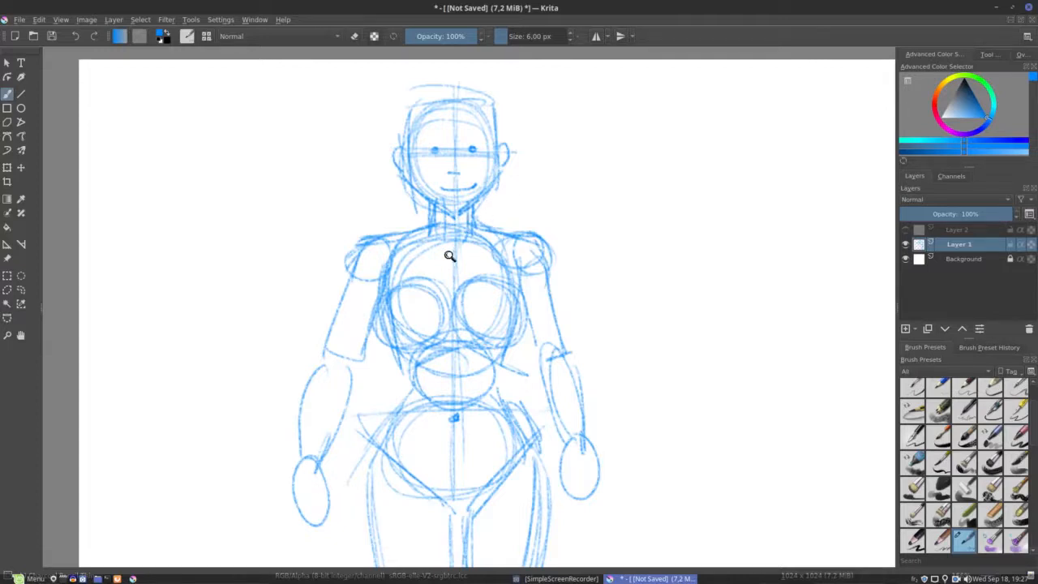
Move the whole figure sketch into the left half of the canvas, leaving room beside it
{"action": "scroll", "coordinate": [454, 248], "scroll_direction": "down", "scroll_amount": 4}
{"action": "left_click_drag", "start_coordinate": [456, 273], "coordinate": [470, 216]}
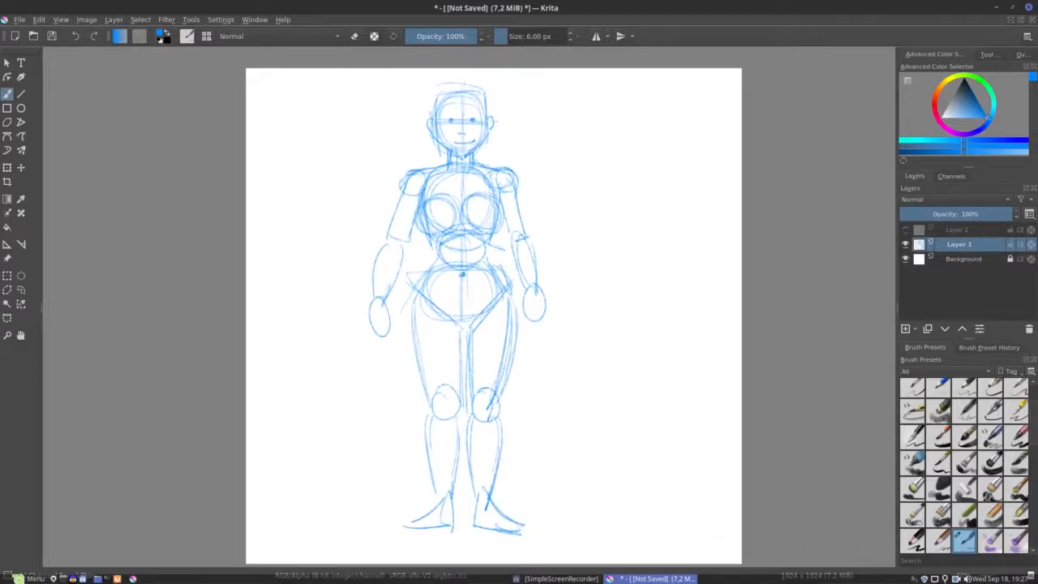
{"action": "left_click", "coordinate": [21, 167]}
{"action": "mouse_move", "coordinate": [464, 202]}
{"action": "left_mouse_down"}
{"action": "mouse_move", "coordinate": [470, 214]}
{"action": "mouse_move", "coordinate": [419, 218]}
{"action": "left_mouse_up"}
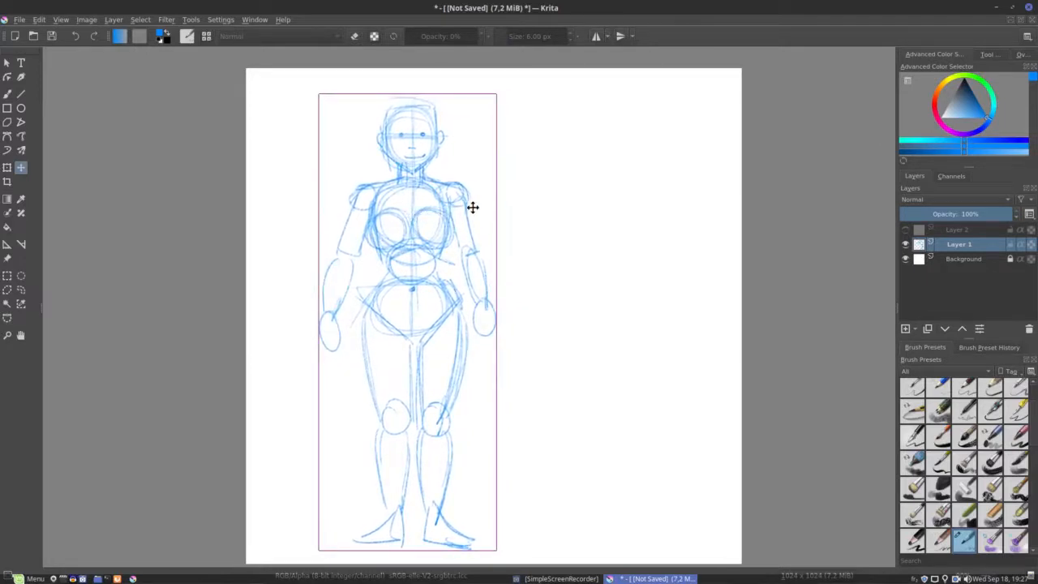
Redraw the figure's right foot longer and wider with the brush and reinforce both sides of its calf
{"action": "key", "text": "b"}
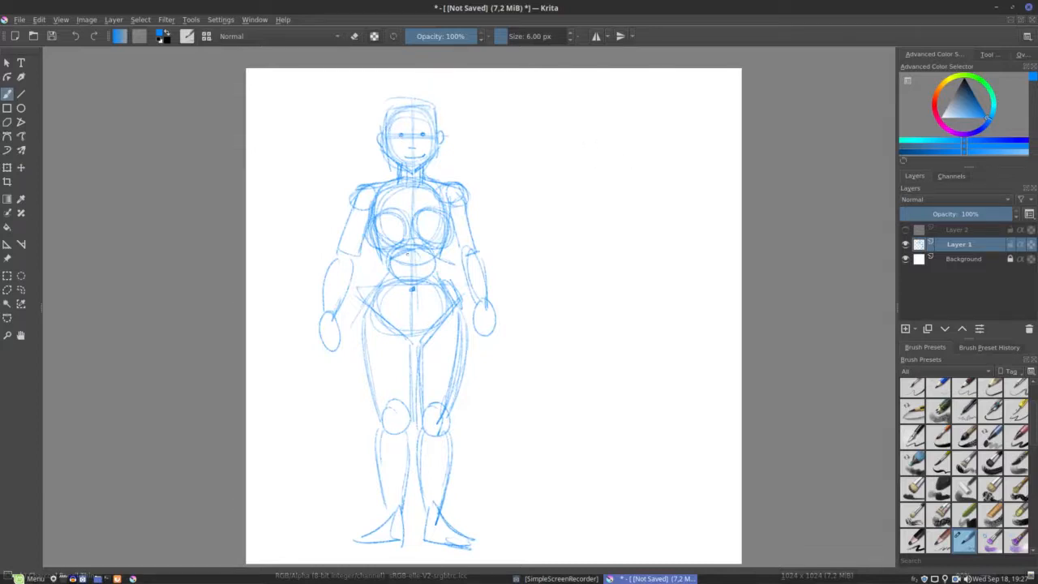
{"action": "left_click_drag", "start_coordinate": [396, 510], "coordinate": [337, 539]}
{"action": "left_click_drag", "start_coordinate": [336, 539], "coordinate": [408, 545]}
{"action": "left_click_drag", "start_coordinate": [404, 511], "coordinate": [406, 530]}
{"action": "left_click_drag", "start_coordinate": [381, 438], "coordinate": [398, 516]}
{"action": "left_click_drag", "start_coordinate": [377, 462], "coordinate": [392, 517]}
{"action": "left_click_drag", "start_coordinate": [407, 438], "coordinate": [404, 517]}
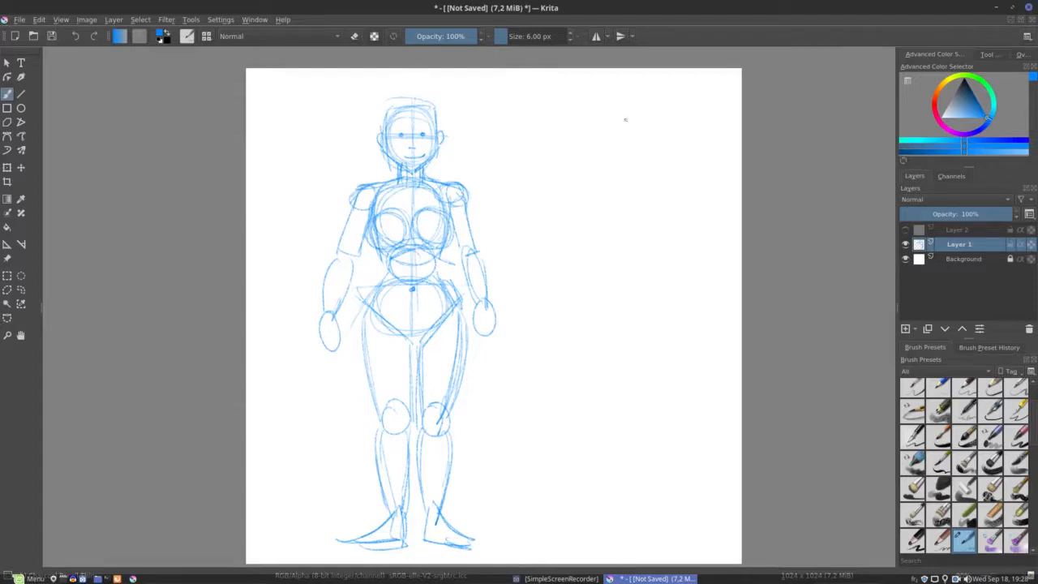
Rough in head, chest and pelvis ovals for a second figure beside the first, with an arrow showing its facing direction
{"action": "mouse_move", "coordinate": [602, 106]}
{"action": "left_mouse_down"}
{"action": "mouse_move", "coordinate": [593, 170]}
{"action": "mouse_move", "coordinate": [621, 104]}
{"action": "mouse_move", "coordinate": [574, 148]}
{"action": "mouse_move", "coordinate": [604, 106]}
{"action": "mouse_move", "coordinate": [586, 161]}
{"action": "mouse_move", "coordinate": [611, 105]}
{"action": "mouse_move", "coordinate": [601, 165]}
{"action": "mouse_move", "coordinate": [575, 137]}
{"action": "mouse_move", "coordinate": [615, 107]}
{"action": "mouse_move", "coordinate": [594, 161]}
{"action": "mouse_move", "coordinate": [589, 109]}
{"action": "mouse_move", "coordinate": [627, 132]}
{"action": "left_mouse_up"}
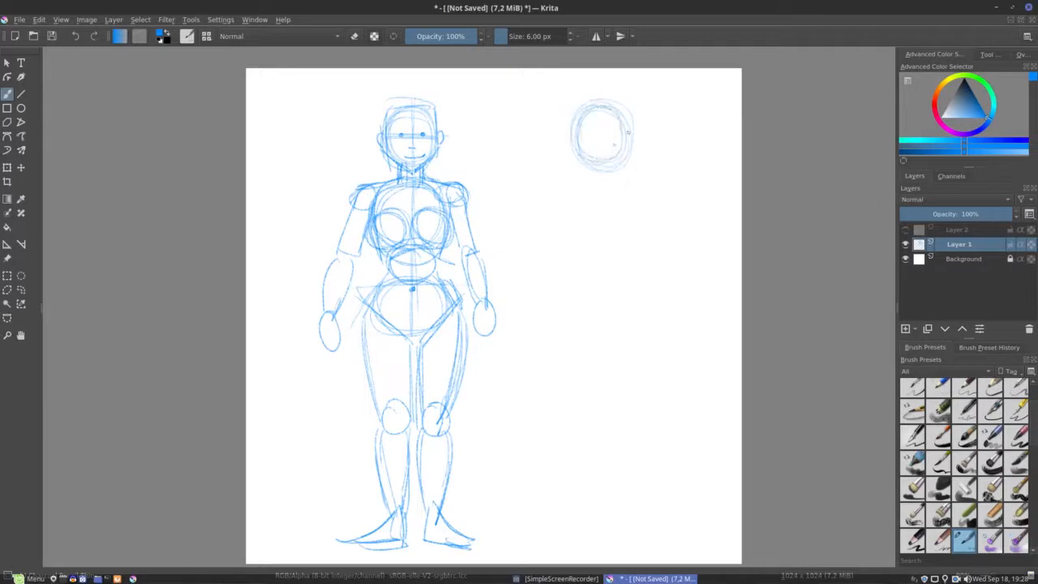
{"action": "mouse_move", "coordinate": [622, 195]}
{"action": "left_mouse_down"}
{"action": "mouse_move", "coordinate": [568, 217]}
{"action": "mouse_move", "coordinate": [630, 186]}
{"action": "mouse_move", "coordinate": [556, 212]}
{"action": "mouse_move", "coordinate": [612, 197]}
{"action": "mouse_move", "coordinate": [567, 230]}
{"action": "mouse_move", "coordinate": [631, 208]}
{"action": "mouse_move", "coordinate": [563, 213]}
{"action": "mouse_move", "coordinate": [631, 207]}
{"action": "mouse_move", "coordinate": [579, 185]}
{"action": "left_mouse_up"}
{"action": "mouse_move", "coordinate": [602, 282]}
{"action": "left_mouse_down"}
{"action": "mouse_move", "coordinate": [565, 283]}
{"action": "mouse_move", "coordinate": [600, 268]}
{"action": "mouse_move", "coordinate": [634, 272]}
{"action": "left_mouse_up"}
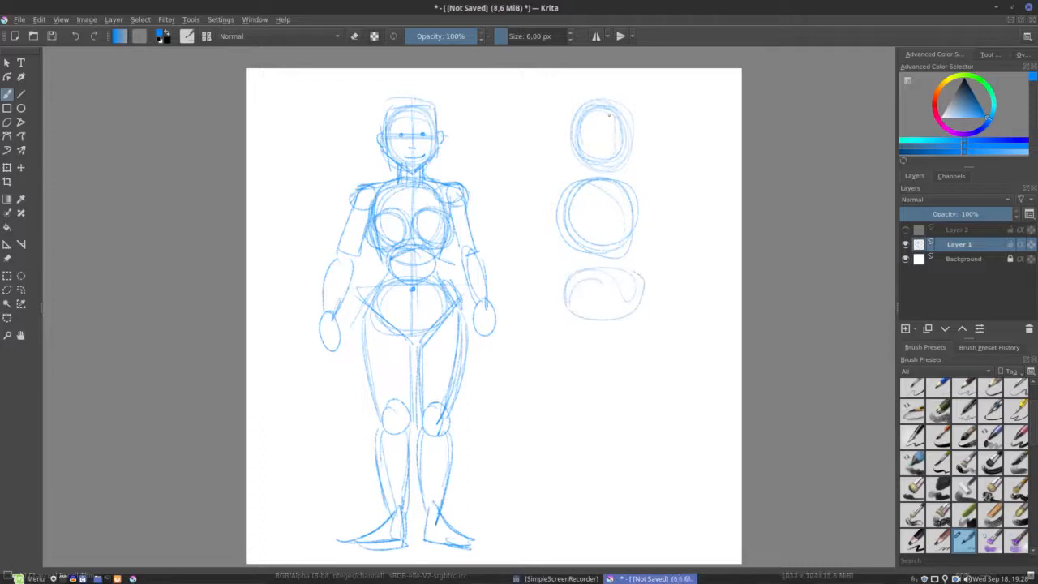
{"action": "mouse_move", "coordinate": [616, 115]}
{"action": "left_mouse_down"}
{"action": "mouse_move", "coordinate": [618, 165]}
{"action": "mouse_move", "coordinate": [625, 146]}
{"action": "mouse_move", "coordinate": [679, 141]}
{"action": "left_mouse_up"}
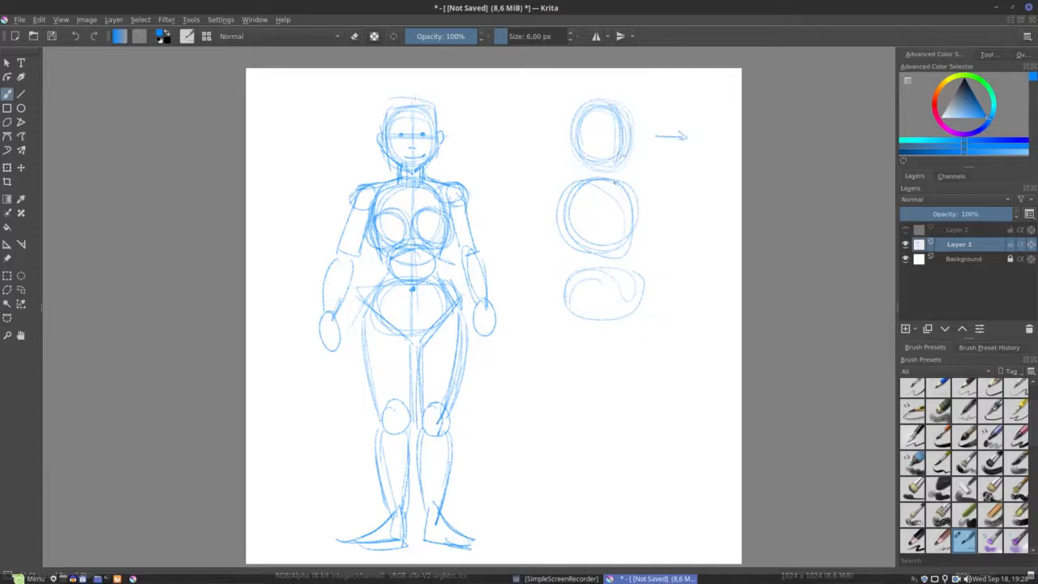
Add the second figure's neck, a curved centre line through chest and pelvis, and the lower edge of the ribcage
{"action": "left_click_drag", "start_coordinate": [594, 165], "coordinate": [593, 180]}
{"action": "mouse_move", "coordinate": [602, 164]}
{"action": "left_mouse_down"}
{"action": "mouse_move", "coordinate": [624, 218]}
{"action": "mouse_move", "coordinate": [626, 243]}
{"action": "mouse_move", "coordinate": [613, 255]}
{"action": "left_mouse_up"}
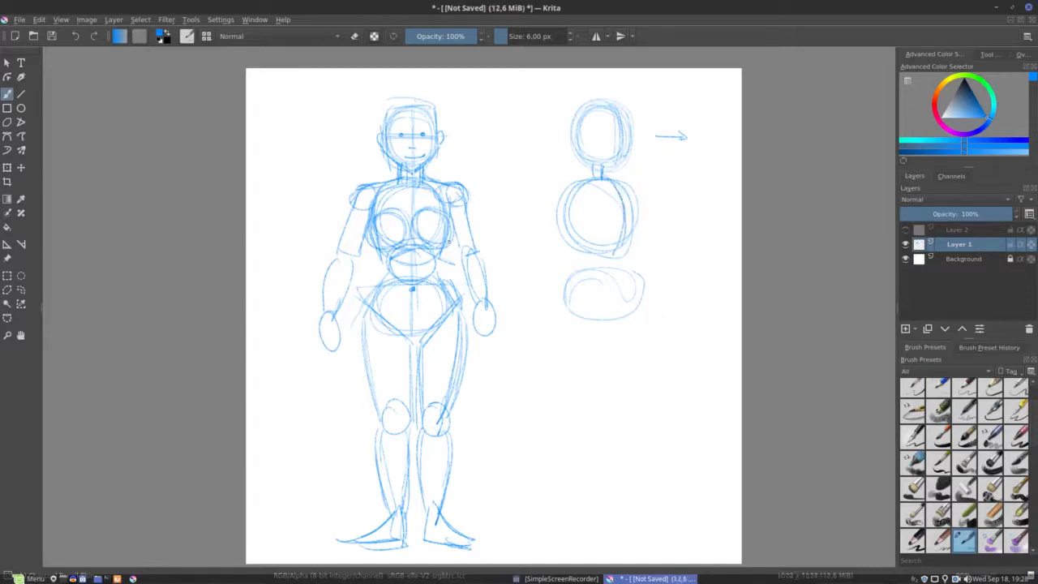
{"action": "left_click_drag", "start_coordinate": [615, 268], "coordinate": [612, 323]}
{"action": "mouse_move", "coordinate": [574, 253]}
{"action": "left_mouse_down"}
{"action": "mouse_move", "coordinate": [625, 235]}
{"action": "mouse_move", "coordinate": [630, 251]}
{"action": "left_mouse_up"}
{"action": "left_click_drag", "start_coordinate": [625, 178], "coordinate": [634, 225]}
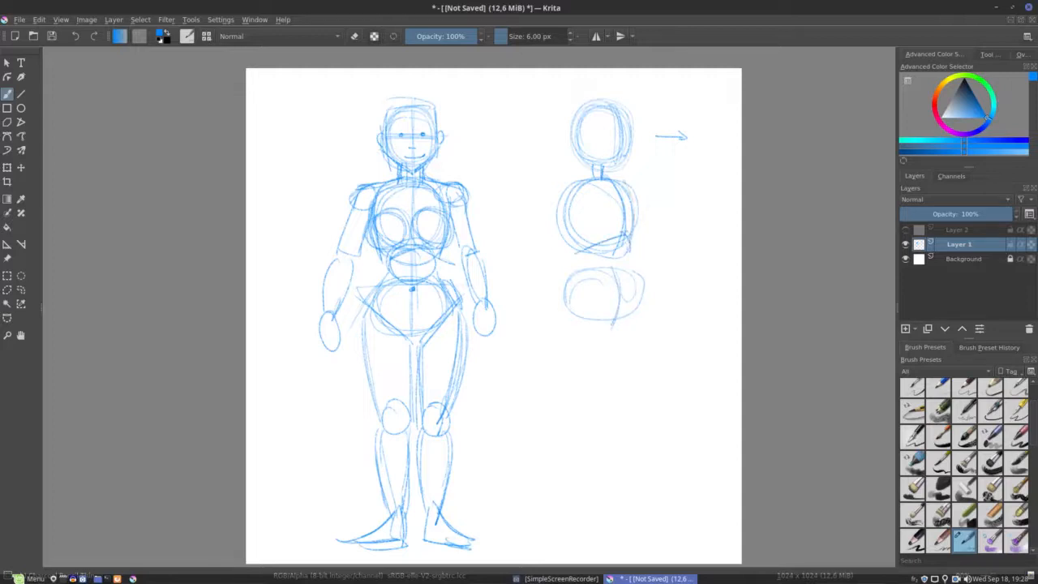
Sketch the second figure's shoulder ovals, belly oval and the hip lines meeting in a V at the crotch
{"action": "mouse_move", "coordinate": [559, 188]}
{"action": "left_mouse_down"}
{"action": "mouse_move", "coordinate": [588, 179]}
{"action": "mouse_move", "coordinate": [636, 195]}
{"action": "mouse_move", "coordinate": [638, 206]}
{"action": "left_mouse_up"}
{"action": "mouse_move", "coordinate": [613, 248]}
{"action": "left_mouse_down"}
{"action": "mouse_move", "coordinate": [590, 251]}
{"action": "mouse_move", "coordinate": [619, 257]}
{"action": "mouse_move", "coordinate": [599, 246]}
{"action": "mouse_move", "coordinate": [554, 311]}
{"action": "mouse_move", "coordinate": [562, 307]}
{"action": "left_mouse_up"}
{"action": "left_click_drag", "start_coordinate": [554, 301], "coordinate": [613, 330]}
{"action": "mouse_move", "coordinate": [633, 271]}
{"action": "left_mouse_down"}
{"action": "mouse_move", "coordinate": [639, 304]}
{"action": "mouse_move", "coordinate": [613, 330]}
{"action": "left_mouse_up"}
{"action": "left_click_drag", "start_coordinate": [640, 293], "coordinate": [613, 332]}
{"action": "mouse_move", "coordinate": [571, 271]}
{"action": "left_mouse_down"}
{"action": "mouse_move", "coordinate": [557, 300]}
{"action": "mouse_move", "coordinate": [618, 339]}
{"action": "left_mouse_up"}
{"action": "left_click_drag", "start_coordinate": [638, 278], "coordinate": [613, 334]}
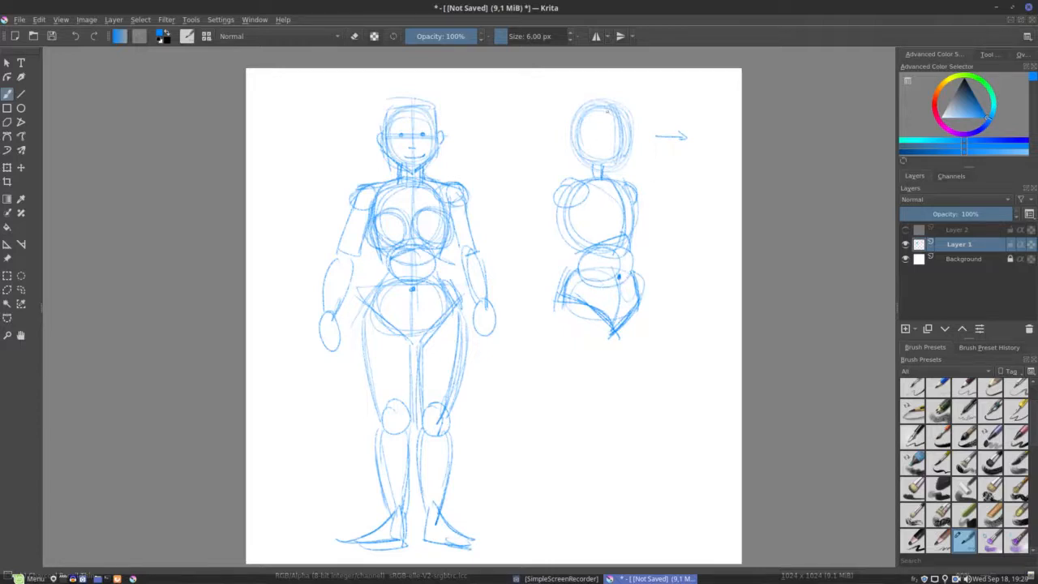
Draw a horizontal eye line across the second figure's head and mark both eyes on it
{"action": "left_click_drag", "start_coordinate": [600, 137], "coordinate": [605, 138]}
{"action": "scroll", "coordinate": [632, 168], "scroll_direction": "up", "scroll_amount": 7}
{"action": "left_click_drag", "start_coordinate": [563, 235], "coordinate": [542, 258]}
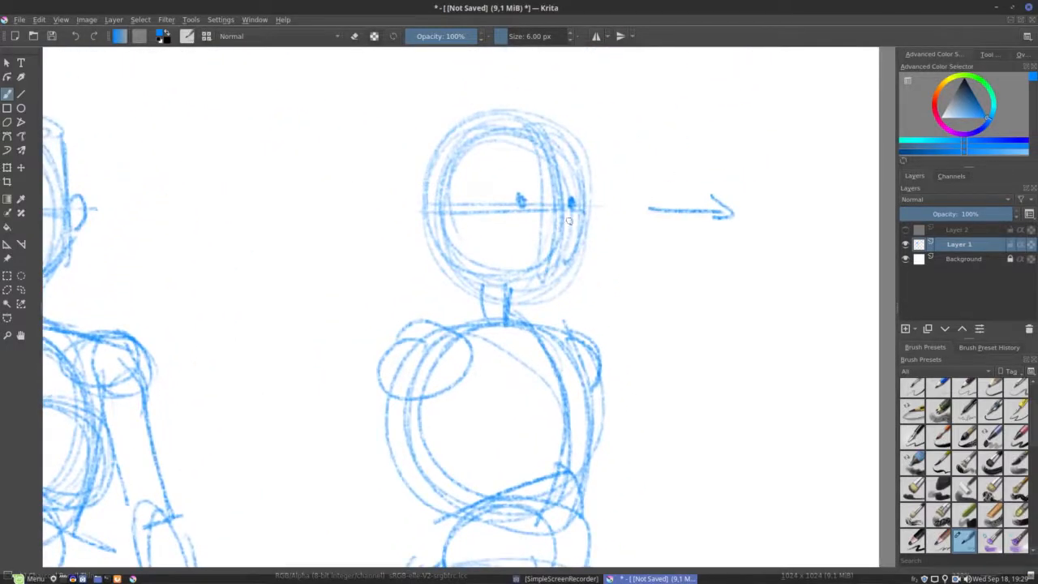
Outline the second head's far cheek and jawline down to the chin and reinforce the curved centre line of the face
{"action": "mouse_move", "coordinate": [578, 149]}
{"action": "left_mouse_down"}
{"action": "mouse_move", "coordinate": [580, 236]}
{"action": "mouse_move", "coordinate": [565, 290]}
{"action": "left_mouse_up"}
{"action": "left_click_drag", "start_coordinate": [450, 265], "coordinate": [554, 296]}
{"action": "left_click_drag", "start_coordinate": [484, 284], "coordinate": [562, 296]}
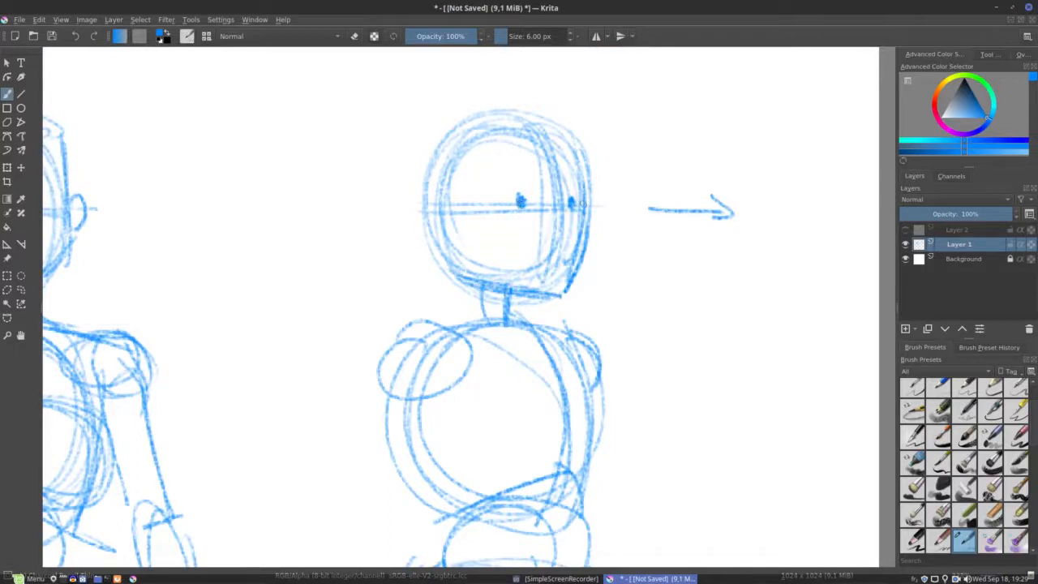
{"action": "mouse_move", "coordinate": [538, 121]}
{"action": "left_mouse_down"}
{"action": "mouse_move", "coordinate": [561, 167]}
{"action": "mouse_move", "coordinate": [565, 258]}
{"action": "mouse_move", "coordinate": [554, 282]}
{"action": "left_mouse_up"}
{"action": "left_click_drag", "start_coordinate": [555, 165], "coordinate": [551, 284]}
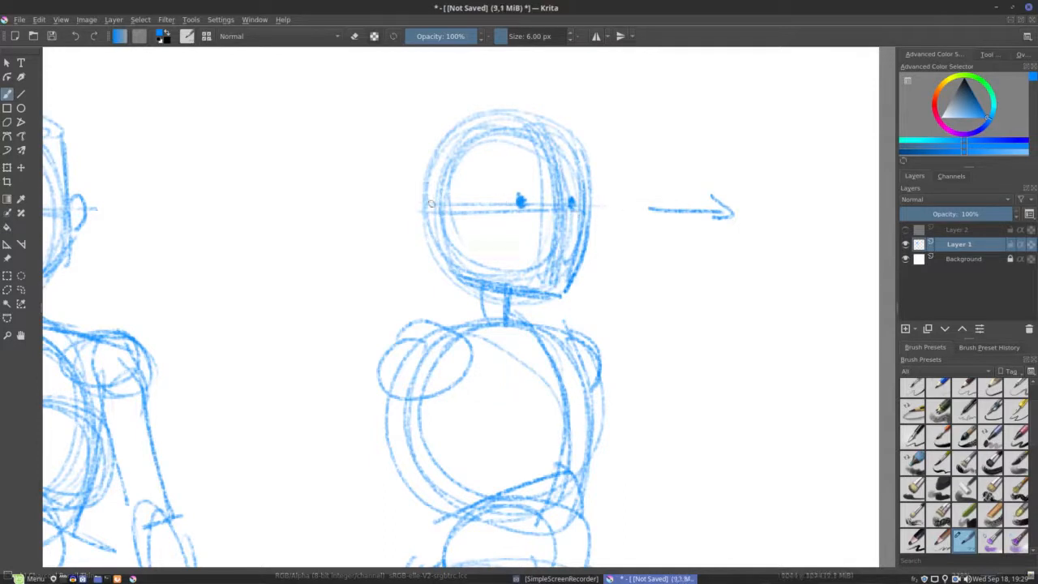
Add the near ear, nose and lips to the second head and redraw its neck wider with a curved base
{"action": "mouse_move", "coordinate": [433, 197]}
{"action": "left_mouse_down"}
{"action": "mouse_move", "coordinate": [436, 230]}
{"action": "mouse_move", "coordinate": [431, 195]}
{"action": "mouse_move", "coordinate": [419, 227]}
{"action": "mouse_move", "coordinate": [441, 240]}
{"action": "left_mouse_up"}
{"action": "mouse_move", "coordinate": [559, 232]}
{"action": "left_mouse_down"}
{"action": "mouse_move", "coordinate": [543, 261]}
{"action": "mouse_move", "coordinate": [573, 268]}
{"action": "mouse_move", "coordinate": [535, 263]}
{"action": "mouse_move", "coordinate": [556, 264]}
{"action": "mouse_move", "coordinate": [517, 322]}
{"action": "left_mouse_up"}
{"action": "mouse_move", "coordinate": [477, 282]}
{"action": "left_mouse_down"}
{"action": "mouse_move", "coordinate": [472, 310]}
{"action": "mouse_move", "coordinate": [530, 322]}
{"action": "mouse_move", "coordinate": [500, 334]}
{"action": "mouse_move", "coordinate": [486, 312]}
{"action": "mouse_move", "coordinate": [528, 342]}
{"action": "left_mouse_up"}
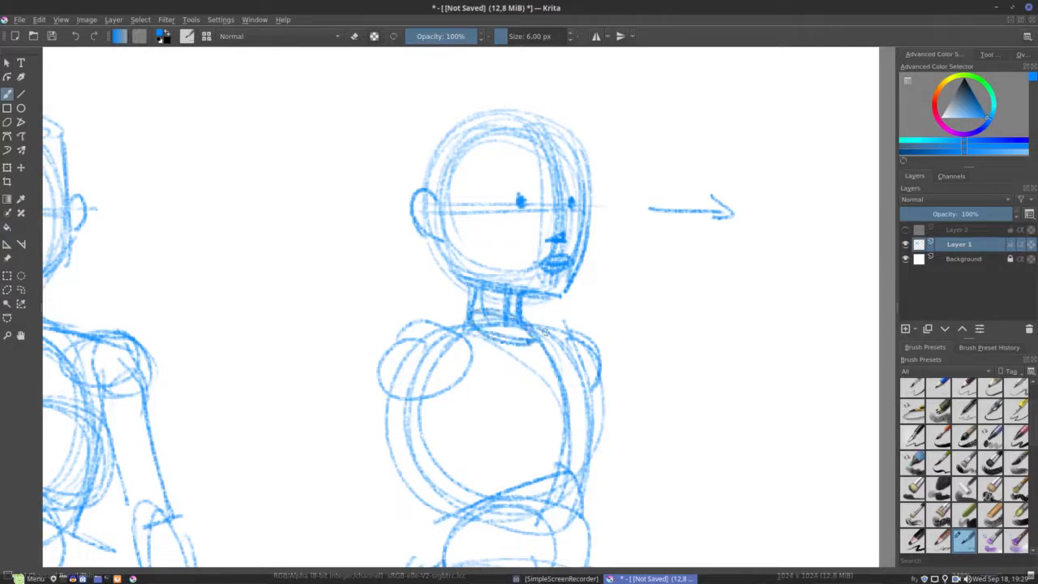
In canvas-only view, sketch the second figure's two tapering thighs down from the hips and begin the knees
{"action": "left_click_drag", "start_coordinate": [481, 378], "coordinate": [423, 190]}
{"action": "left_click_drag", "start_coordinate": [458, 239], "coordinate": [438, 352]}
{"action": "left_click_drag", "start_coordinate": [482, 315], "coordinate": [484, 239]}
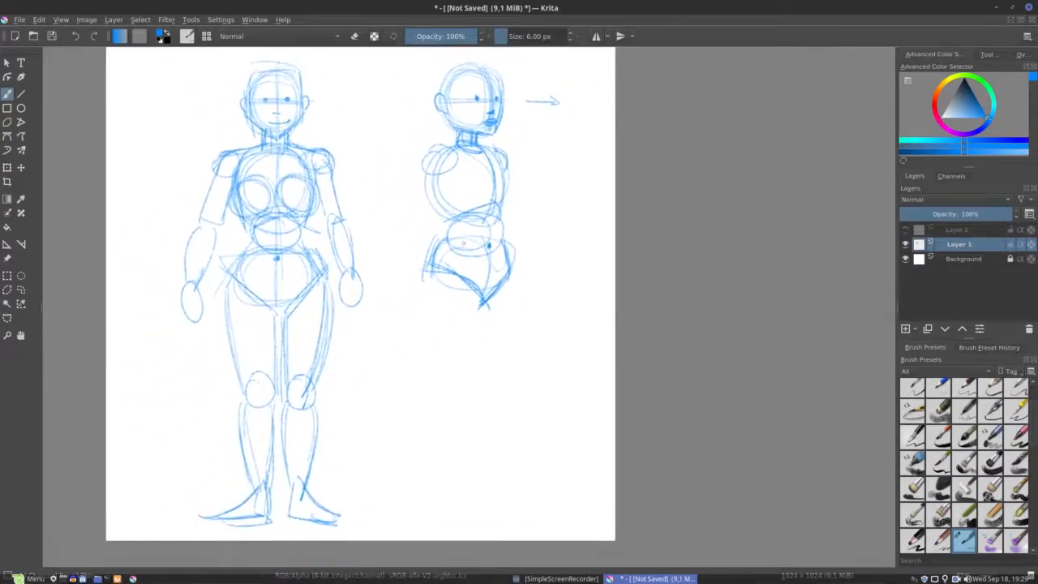
{"action": "key", "text": "Tab"}
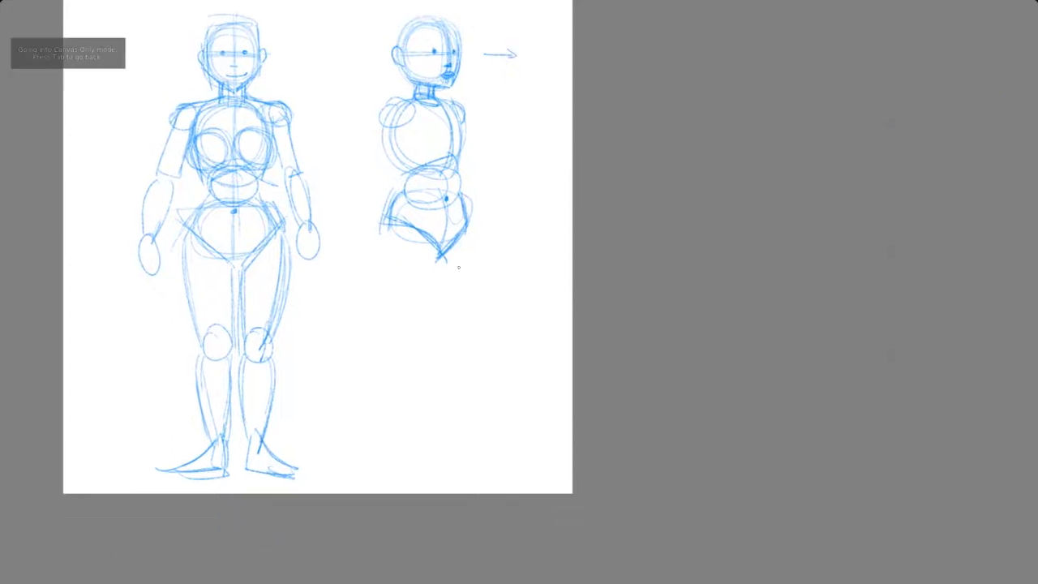
{"action": "mouse_move", "coordinate": [396, 214]}
{"action": "left_mouse_down"}
{"action": "mouse_move", "coordinate": [458, 294]}
{"action": "mouse_move", "coordinate": [485, 257]}
{"action": "mouse_move", "coordinate": [485, 367]}
{"action": "left_mouse_up"}
{"action": "left_click_drag", "start_coordinate": [470, 279], "coordinate": [485, 370]}
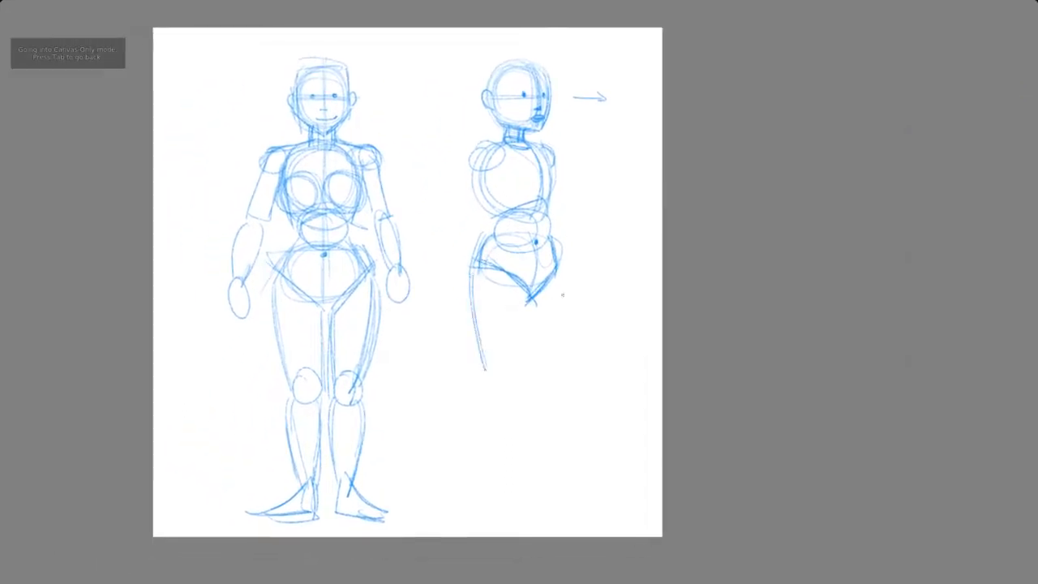
{"action": "left_click_drag", "start_coordinate": [558, 276], "coordinate": [546, 347]}
{"action": "left_click_drag", "start_coordinate": [559, 280], "coordinate": [545, 362]}
{"action": "left_click_drag", "start_coordinate": [532, 300], "coordinate": [521, 377]}
{"action": "mouse_move", "coordinate": [476, 285]}
{"action": "left_mouse_down"}
{"action": "mouse_move", "coordinate": [470, 340]}
{"action": "mouse_move", "coordinate": [503, 371]}
{"action": "mouse_move", "coordinate": [481, 337]}
{"action": "left_mouse_up"}
{"action": "mouse_move", "coordinate": [485, 337]}
{"action": "left_mouse_down"}
{"action": "mouse_move", "coordinate": [511, 375]}
{"action": "mouse_move", "coordinate": [526, 378]}
{"action": "left_mouse_up"}
{"action": "left_click_drag", "start_coordinate": [564, 270], "coordinate": [542, 370]}
Sketch the second figure's calves below the knees and both feet pointing in the facing direction
{"action": "mouse_move", "coordinate": [552, 326]}
{"action": "left_mouse_down"}
{"action": "mouse_move", "coordinate": [535, 381]}
{"action": "mouse_move", "coordinate": [505, 366]}
{"action": "mouse_move", "coordinate": [532, 366]}
{"action": "mouse_move", "coordinate": [479, 418]}
{"action": "mouse_move", "coordinate": [506, 475]}
{"action": "left_mouse_up"}
{"action": "left_click_drag", "start_coordinate": [517, 394], "coordinate": [518, 478]}
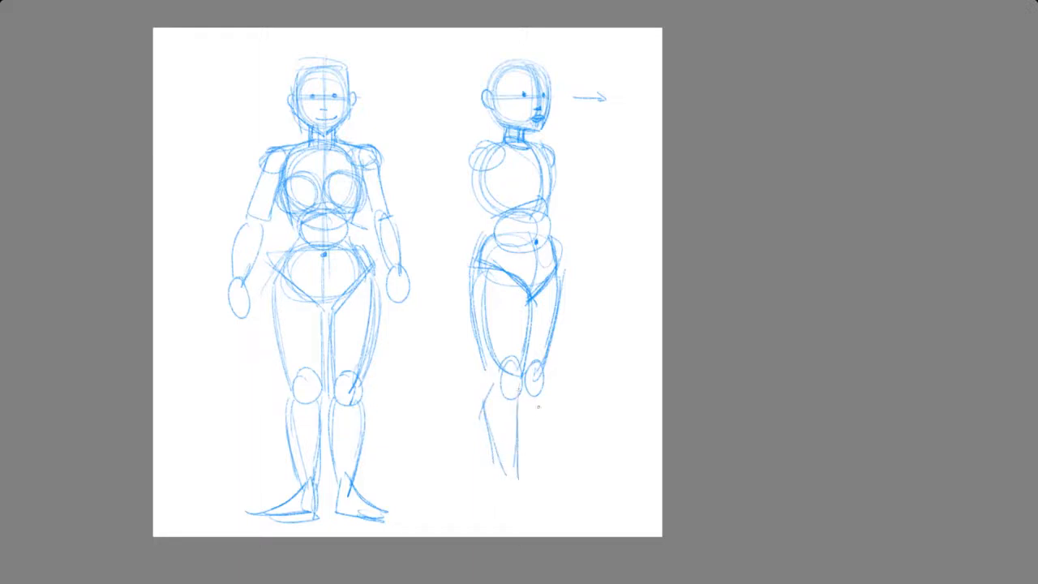
{"action": "mouse_move", "coordinate": [542, 387]}
{"action": "left_mouse_down"}
{"action": "mouse_move", "coordinate": [527, 493]}
{"action": "mouse_move", "coordinate": [490, 513]}
{"action": "left_mouse_up"}
{"action": "mouse_move", "coordinate": [502, 468]}
{"action": "left_mouse_down"}
{"action": "mouse_move", "coordinate": [538, 504]}
{"action": "mouse_move", "coordinate": [535, 516]}
{"action": "left_mouse_up"}
{"action": "mouse_move", "coordinate": [551, 473]}
{"action": "left_mouse_down"}
{"action": "mouse_move", "coordinate": [509, 517]}
{"action": "mouse_move", "coordinate": [570, 511]}
{"action": "left_mouse_up"}
{"action": "left_click_drag", "start_coordinate": [496, 475], "coordinate": [514, 501]}
{"action": "mouse_move", "coordinate": [512, 474]}
{"action": "left_mouse_down"}
{"action": "mouse_move", "coordinate": [552, 517]}
{"action": "mouse_move", "coordinate": [525, 519]}
{"action": "left_mouse_up"}
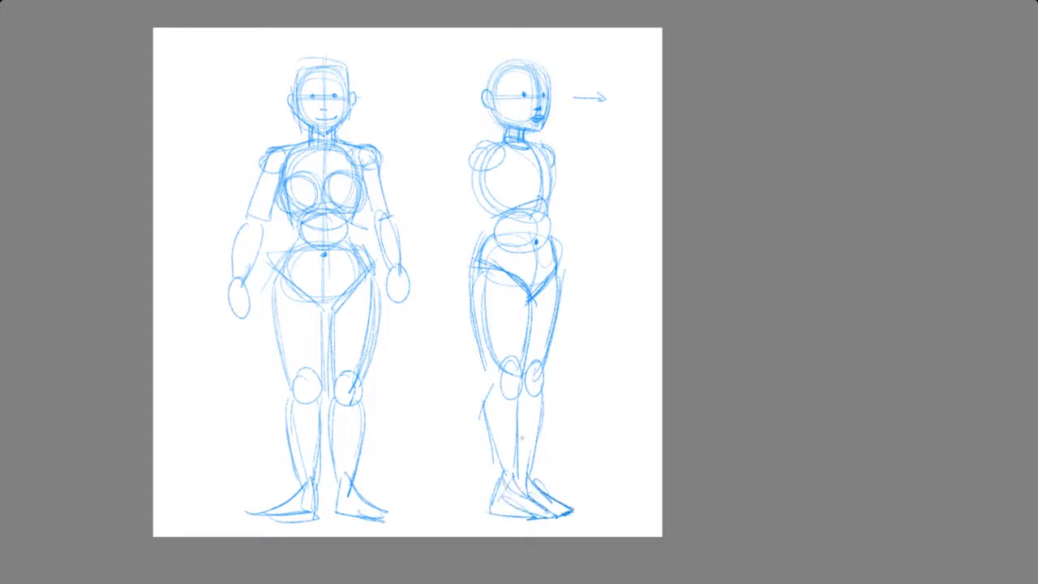
{"action": "left_click_drag", "start_coordinate": [524, 396], "coordinate": [516, 472]}
Reinforce the second figure's near shoulder and draw both upper arms down to the elbows
{"action": "mouse_move", "coordinate": [489, 144]}
{"action": "left_mouse_down"}
{"action": "mouse_move", "coordinate": [469, 168]}
{"action": "mouse_move", "coordinate": [478, 172]}
{"action": "mouse_move", "coordinate": [458, 219]}
{"action": "left_mouse_up"}
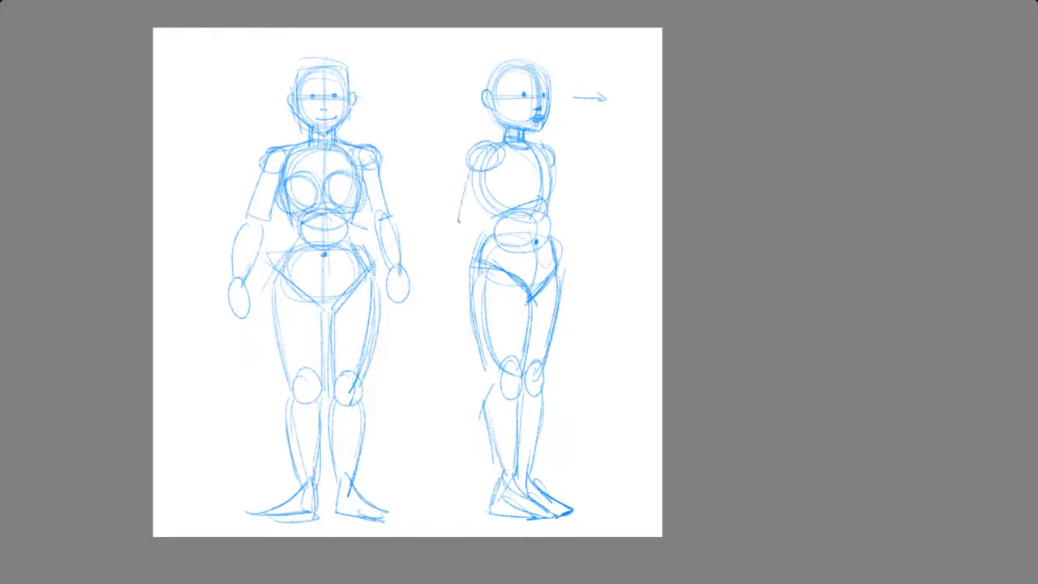
{"action": "mouse_move", "coordinate": [494, 167]}
{"action": "left_mouse_down"}
{"action": "mouse_move", "coordinate": [475, 225]}
{"action": "mouse_move", "coordinate": [455, 221]}
{"action": "left_mouse_up"}
{"action": "left_click_drag", "start_coordinate": [559, 198], "coordinate": [563, 218]}
{"action": "left_click_drag", "start_coordinate": [555, 167], "coordinate": [565, 219]}
Draw the second figure's forearms below the elbows and add a rounded hand at the end of each
{"action": "mouse_move", "coordinate": [478, 231]}
{"action": "left_mouse_down"}
{"action": "mouse_move", "coordinate": [456, 224]}
{"action": "mouse_move", "coordinate": [465, 300]}
{"action": "left_mouse_up"}
{"action": "mouse_move", "coordinate": [479, 231]}
{"action": "left_mouse_down"}
{"action": "mouse_move", "coordinate": [476, 298]}
{"action": "mouse_move", "coordinate": [461, 321]}
{"action": "left_mouse_up"}
{"action": "mouse_move", "coordinate": [465, 285]}
{"action": "left_mouse_down"}
{"action": "mouse_move", "coordinate": [472, 329]}
{"action": "mouse_move", "coordinate": [462, 284]}
{"action": "left_mouse_up"}
{"action": "left_click_drag", "start_coordinate": [563, 228], "coordinate": [574, 310]}
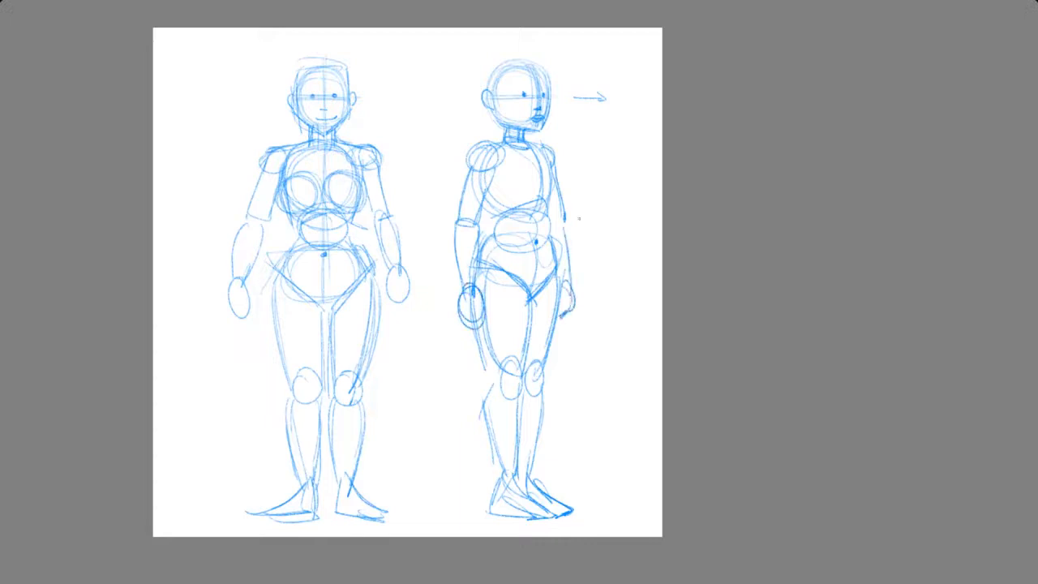
Add the near and far breasts to the second figure's chest and contour the far side of the waist
{"action": "mouse_move", "coordinate": [543, 164]}
{"action": "left_mouse_down"}
{"action": "mouse_move", "coordinate": [559, 206]}
{"action": "mouse_move", "coordinate": [549, 209]}
{"action": "left_mouse_up"}
{"action": "mouse_move", "coordinate": [516, 169]}
{"action": "left_mouse_down"}
{"action": "mouse_move", "coordinate": [541, 195]}
{"action": "mouse_move", "coordinate": [538, 206]}
{"action": "mouse_move", "coordinate": [516, 207]}
{"action": "left_mouse_up"}
{"action": "mouse_move", "coordinate": [520, 165]}
{"action": "left_mouse_down"}
{"action": "mouse_move", "coordinate": [520, 203]}
{"action": "mouse_move", "coordinate": [557, 225]}
{"action": "mouse_move", "coordinate": [552, 253]}
{"action": "left_mouse_up"}
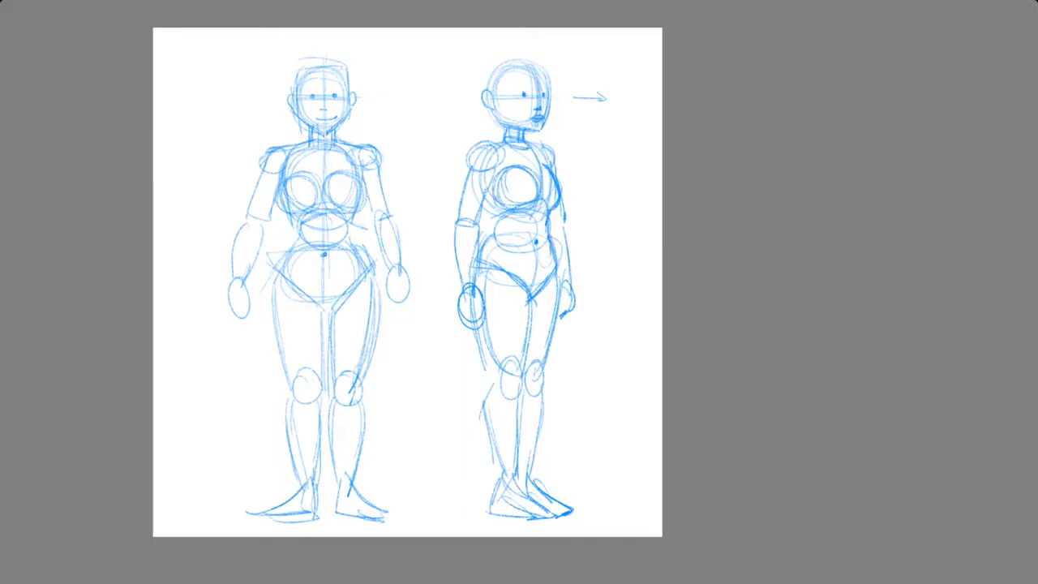
Strengthen the second figure's lower ribcage, torso centre line, and the waist and hip contours running into the thighs
{"action": "mouse_move", "coordinate": [496, 216]}
{"action": "left_mouse_down"}
{"action": "mouse_move", "coordinate": [499, 232]}
{"action": "mouse_move", "coordinate": [546, 214]}
{"action": "mouse_move", "coordinate": [552, 232]}
{"action": "left_mouse_up"}
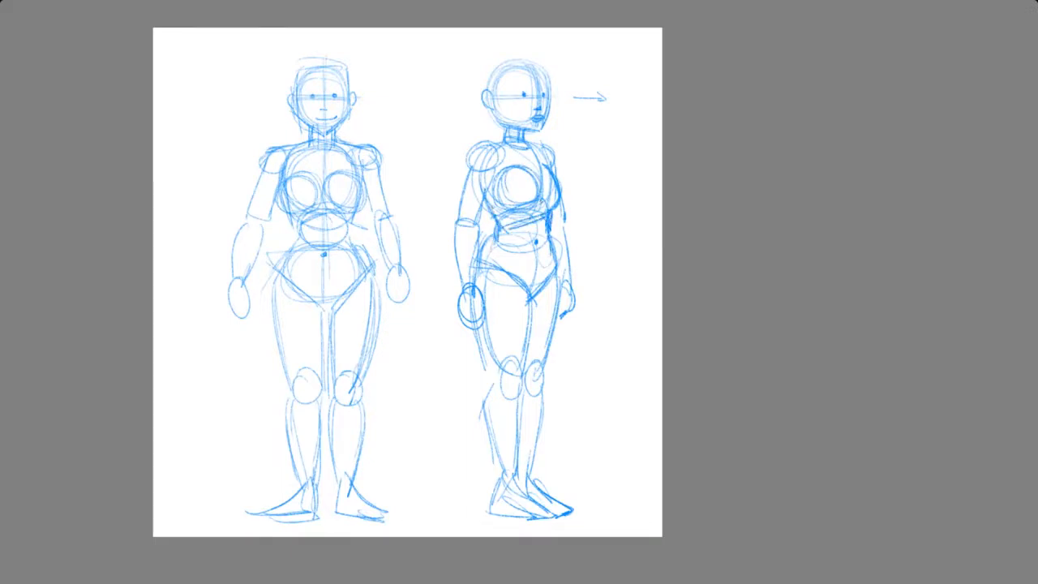
{"action": "left_click_drag", "start_coordinate": [533, 151], "coordinate": [543, 222]}
{"action": "mouse_move", "coordinate": [498, 241]}
{"action": "left_mouse_down"}
{"action": "mouse_move", "coordinate": [470, 265]}
{"action": "mouse_move", "coordinate": [491, 368]}
{"action": "left_mouse_up"}
{"action": "left_click_drag", "start_coordinate": [556, 251], "coordinate": [566, 329]}
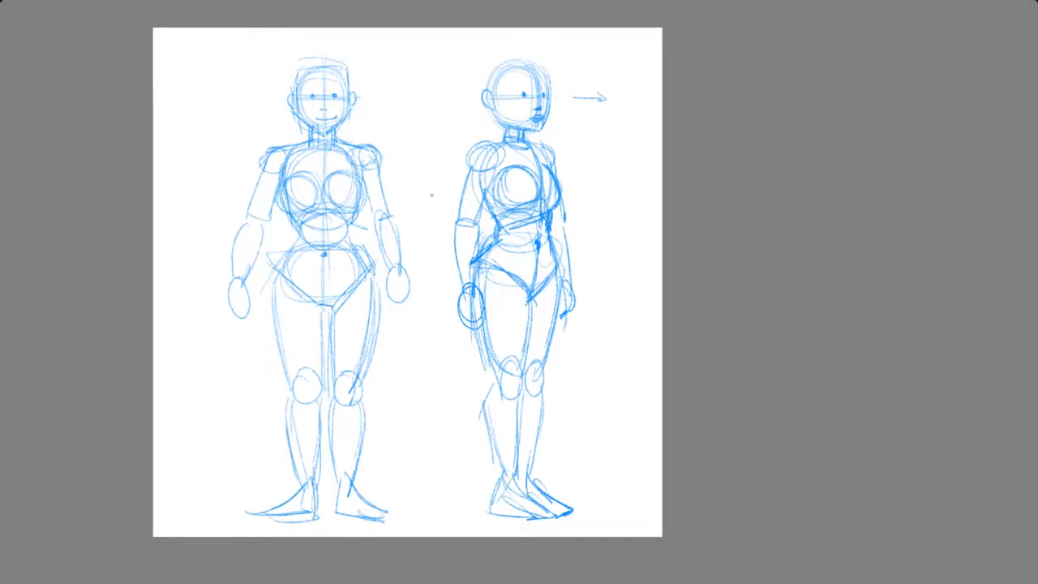
Leave canvas-only view, add a new paint layer above Layer 1 and change the brush colour to purple
{"action": "key", "text": "Tab"}
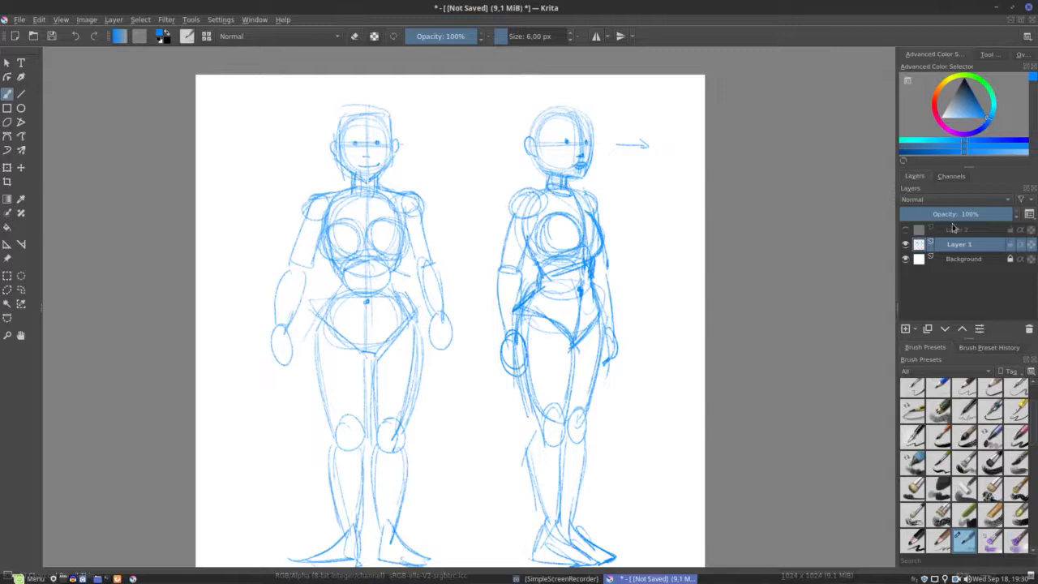
{"action": "left_click", "coordinate": [905, 329]}
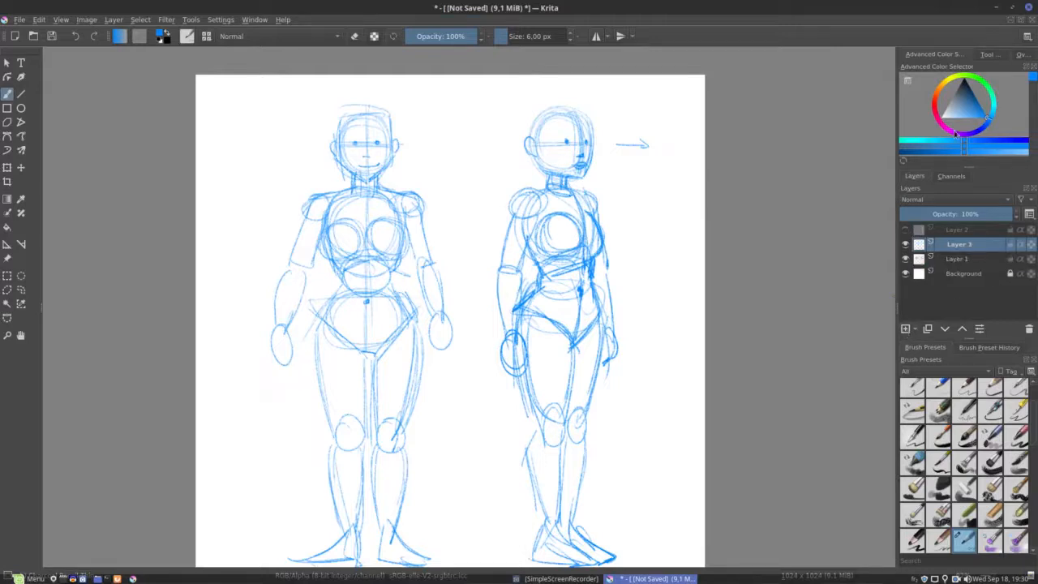
{"action": "right_click", "coordinate": [482, 184]}
{"action": "left_click", "coordinate": [482, 216]}
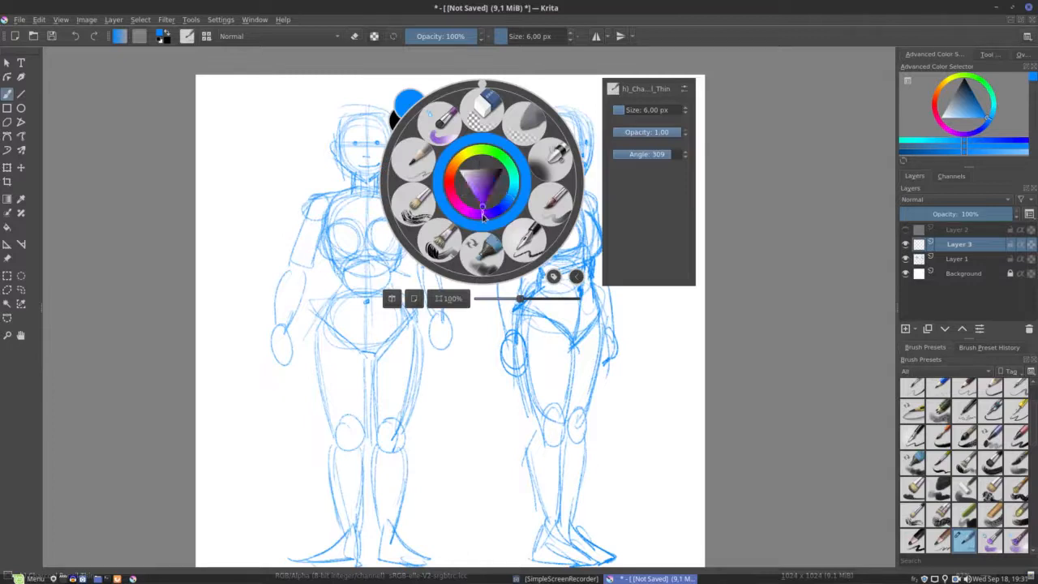
{"action": "left_click_drag", "start_coordinate": [482, 217], "coordinate": [477, 219]}
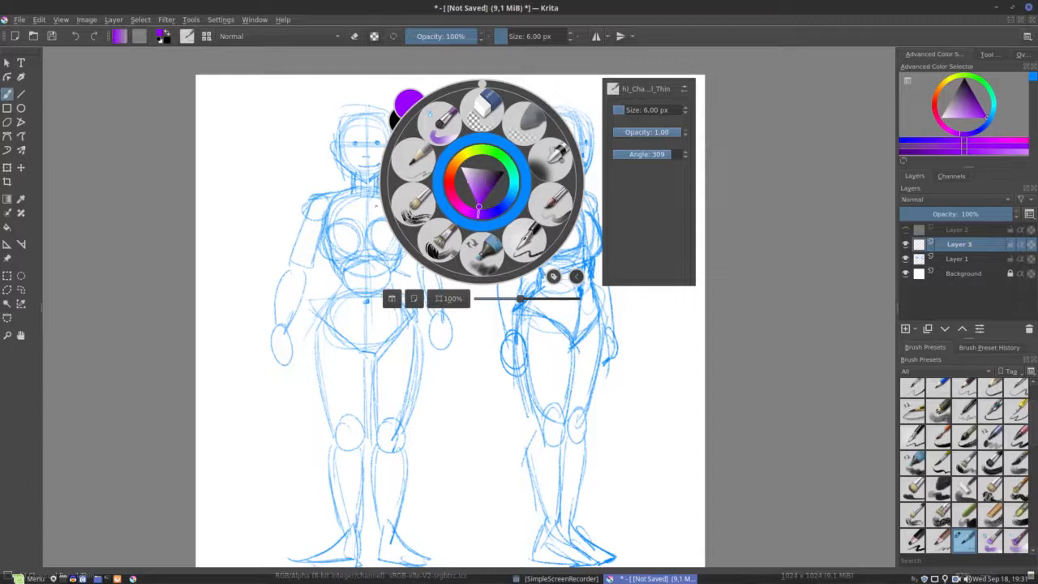
{"action": "left_click", "coordinate": [335, 217]}
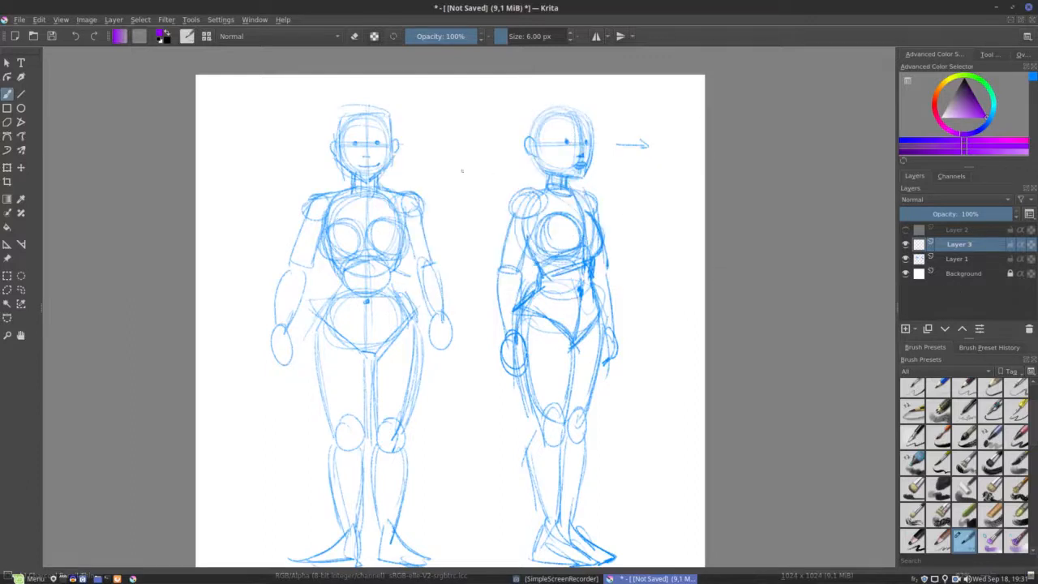
In canvas-only view, draw the parted crown and fringe of the front-view figure's hair in purple, starting one long side lock
{"action": "left_click_drag", "start_coordinate": [405, 224], "coordinate": [421, 273]}
{"action": "key", "text": "Tab"}
{"action": "left_click_drag", "start_coordinate": [394, 148], "coordinate": [447, 308]}
{"action": "mouse_move", "coordinate": [333, 118]}
{"action": "left_mouse_down"}
{"action": "mouse_move", "coordinate": [371, 166]}
{"action": "mouse_move", "coordinate": [446, 177]}
{"action": "left_mouse_up"}
{"action": "mouse_move", "coordinate": [337, 98]}
{"action": "left_mouse_down"}
{"action": "mouse_move", "coordinate": [395, 83]}
{"action": "mouse_move", "coordinate": [464, 166]}
{"action": "mouse_move", "coordinate": [456, 186]}
{"action": "left_mouse_up"}
{"action": "left_click_drag", "start_coordinate": [328, 155], "coordinate": [251, 204]}
{"action": "left_click_drag", "start_coordinate": [334, 91], "coordinate": [259, 154]}
{"action": "left_click_drag", "start_coordinate": [280, 97], "coordinate": [248, 166]}
{"action": "left_click_drag", "start_coordinate": [277, 127], "coordinate": [190, 269]}
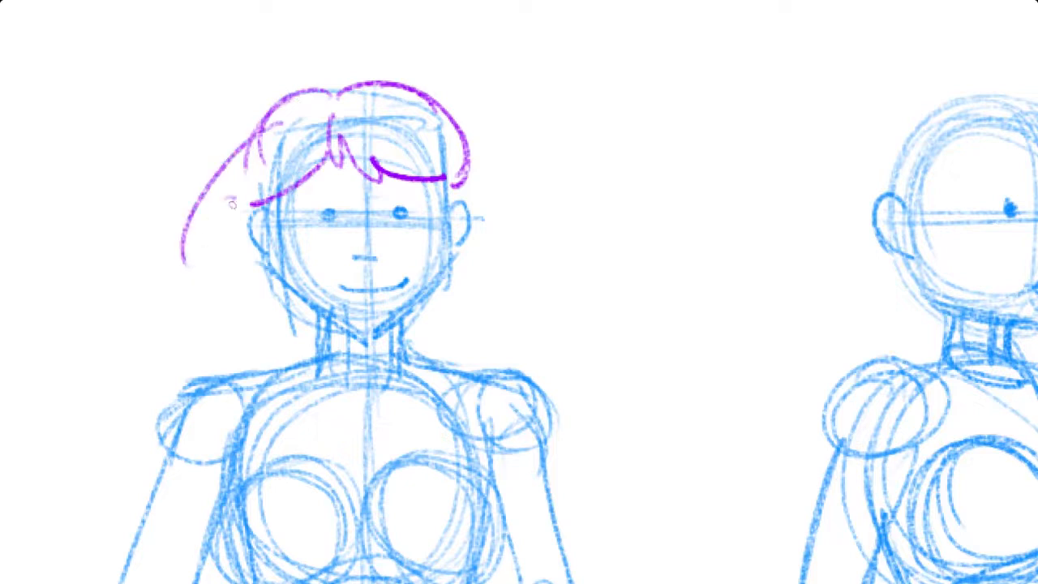
Draw the outer contours of the long hair falling on both sides of the front-view figure to pointed ends near the waist
{"action": "left_click_drag", "start_coordinate": [230, 203], "coordinate": [198, 385]}
{"action": "mouse_move", "coordinate": [454, 174]}
{"action": "left_mouse_down"}
{"action": "mouse_move", "coordinate": [523, 268]}
{"action": "mouse_move", "coordinate": [490, 362]}
{"action": "mouse_move", "coordinate": [424, 157]}
{"action": "left_mouse_up"}
{"action": "mouse_move", "coordinate": [170, 251]}
{"action": "left_mouse_down"}
{"action": "mouse_move", "coordinate": [243, 377]}
{"action": "mouse_move", "coordinate": [186, 464]}
{"action": "left_mouse_up"}
{"action": "left_click_drag", "start_coordinate": [246, 438], "coordinate": [223, 478]}
{"action": "mouse_move", "coordinate": [454, 54]}
{"action": "left_mouse_down"}
{"action": "mouse_move", "coordinate": [478, 136]}
{"action": "mouse_move", "coordinate": [483, 351]}
{"action": "left_mouse_up"}
{"action": "left_click_drag", "start_coordinate": [460, 110], "coordinate": [426, 433]}
{"action": "left_click_drag", "start_coordinate": [485, 345], "coordinate": [381, 446]}
Add inner locks and overlapping strands along both sides of the front-view figure's long hair
{"action": "left_click_drag", "start_coordinate": [187, 51], "coordinate": [150, 244]}
{"action": "mouse_move", "coordinate": [170, 73]}
{"action": "left_mouse_down"}
{"action": "mouse_move", "coordinate": [143, 217]}
{"action": "mouse_move", "coordinate": [206, 362]}
{"action": "left_mouse_up"}
{"action": "left_click_drag", "start_coordinate": [308, 184], "coordinate": [359, 222]}
{"action": "mouse_move", "coordinate": [480, 140]}
{"action": "left_mouse_down"}
{"action": "mouse_move", "coordinate": [480, 257]}
{"action": "mouse_move", "coordinate": [489, 247]}
{"action": "left_mouse_up"}
{"action": "left_click_drag", "start_coordinate": [499, 89], "coordinate": [532, 192]}
{"action": "left_click_drag", "start_coordinate": [508, 115], "coordinate": [535, 275]}
Draw face-framing strands in front of both ears and add two arched eyebrows to the front-view face
{"action": "mouse_move", "coordinate": [332, 139]}
{"action": "left_mouse_down"}
{"action": "mouse_move", "coordinate": [310, 247]}
{"action": "mouse_move", "coordinate": [328, 281]}
{"action": "left_mouse_up"}
{"action": "mouse_move", "coordinate": [461, 137]}
{"action": "left_mouse_down"}
{"action": "mouse_move", "coordinate": [485, 256]}
{"action": "mouse_move", "coordinate": [463, 257]}
{"action": "left_mouse_up"}
{"action": "mouse_move", "coordinate": [339, 144]}
{"action": "left_mouse_down"}
{"action": "mouse_move", "coordinate": [376, 131]}
{"action": "mouse_move", "coordinate": [453, 142]}
{"action": "left_mouse_up"}
Outline an almond-shaped eye in purple around the eye dot on the left half of the front-view face
{"action": "mouse_move", "coordinate": [424, 297]}
{"action": "left_mouse_down"}
{"action": "mouse_move", "coordinate": [424, 167]}
{"action": "mouse_move", "coordinate": [410, 251]}
{"action": "left_mouse_up"}
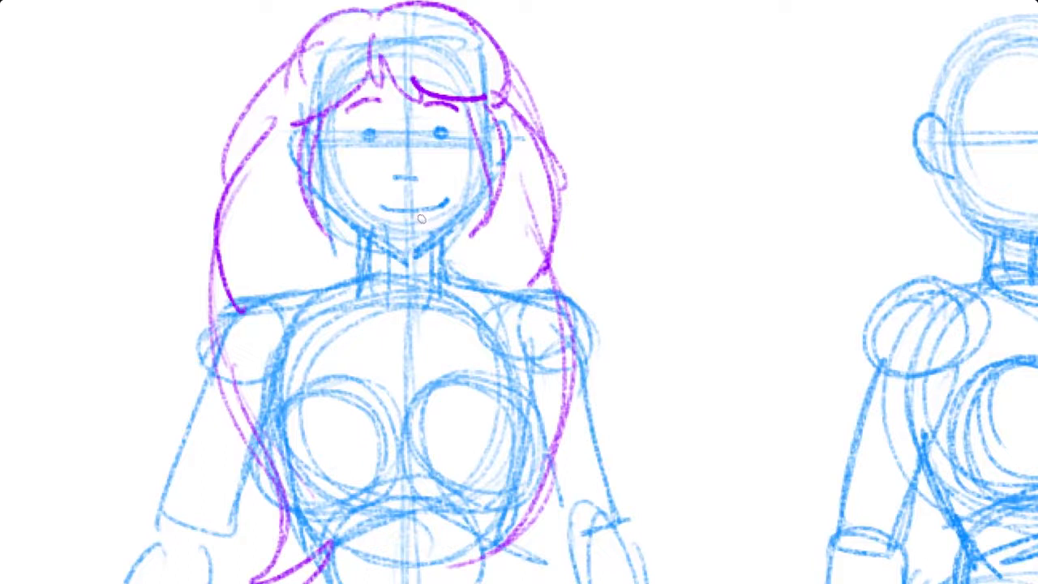
{"action": "left_click_drag", "start_coordinate": [435, 140], "coordinate": [458, 208]}
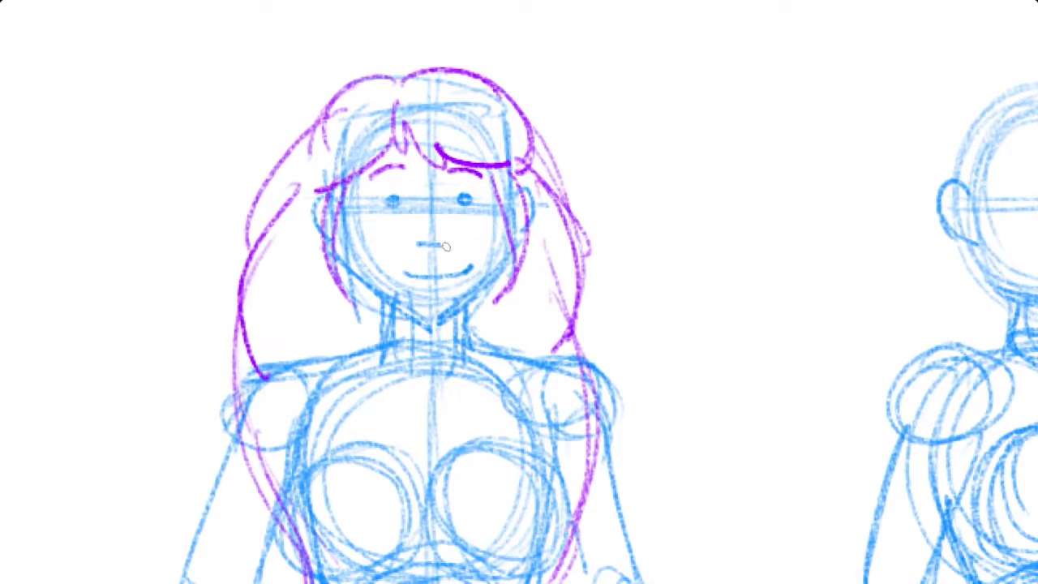
{"action": "mouse_move", "coordinate": [438, 259]}
{"action": "left_mouse_down"}
{"action": "mouse_move", "coordinate": [440, 173]}
{"action": "mouse_move", "coordinate": [475, 268]}
{"action": "left_mouse_up"}
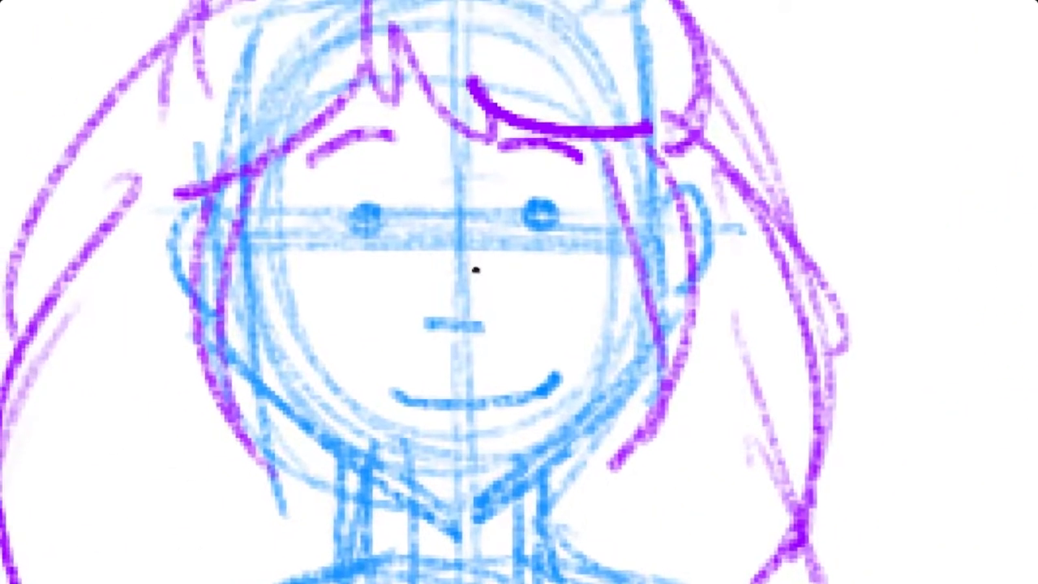
{"action": "mouse_move", "coordinate": [319, 204]}
{"action": "left_mouse_down"}
{"action": "mouse_move", "coordinate": [369, 197]}
{"action": "mouse_move", "coordinate": [388, 230]}
{"action": "left_mouse_up"}
{"action": "left_click_drag", "start_coordinate": [362, 196], "coordinate": [400, 236]}
{"action": "left_click_drag", "start_coordinate": [314, 211], "coordinate": [396, 240]}
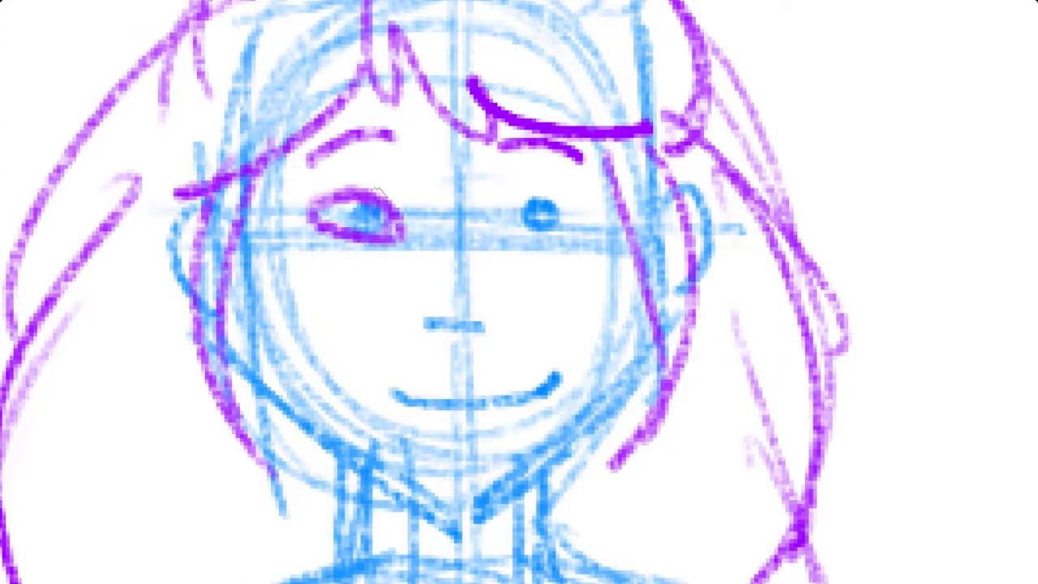
Outline a matching almond-shaped eye around the other eye dot and reinforce the lids and corners of both eyes
{"action": "left_click_drag", "start_coordinate": [378, 195], "coordinate": [404, 235]}
{"action": "mouse_move", "coordinate": [505, 228]}
{"action": "left_mouse_down"}
{"action": "mouse_move", "coordinate": [558, 197]}
{"action": "mouse_move", "coordinate": [596, 195]}
{"action": "mouse_move", "coordinate": [604, 213]}
{"action": "mouse_move", "coordinate": [564, 235]}
{"action": "mouse_move", "coordinate": [496, 224]}
{"action": "mouse_move", "coordinate": [531, 244]}
{"action": "mouse_move", "coordinate": [568, 248]}
{"action": "mouse_move", "coordinate": [556, 240]}
{"action": "left_mouse_up"}
{"action": "mouse_move", "coordinate": [348, 192]}
{"action": "left_mouse_down"}
{"action": "mouse_move", "coordinate": [290, 207]}
{"action": "mouse_move", "coordinate": [388, 194]}
{"action": "left_mouse_up"}
{"action": "mouse_move", "coordinate": [293, 206]}
{"action": "left_mouse_down"}
{"action": "mouse_move", "coordinate": [356, 230]}
{"action": "mouse_move", "coordinate": [409, 230]}
{"action": "left_mouse_up"}
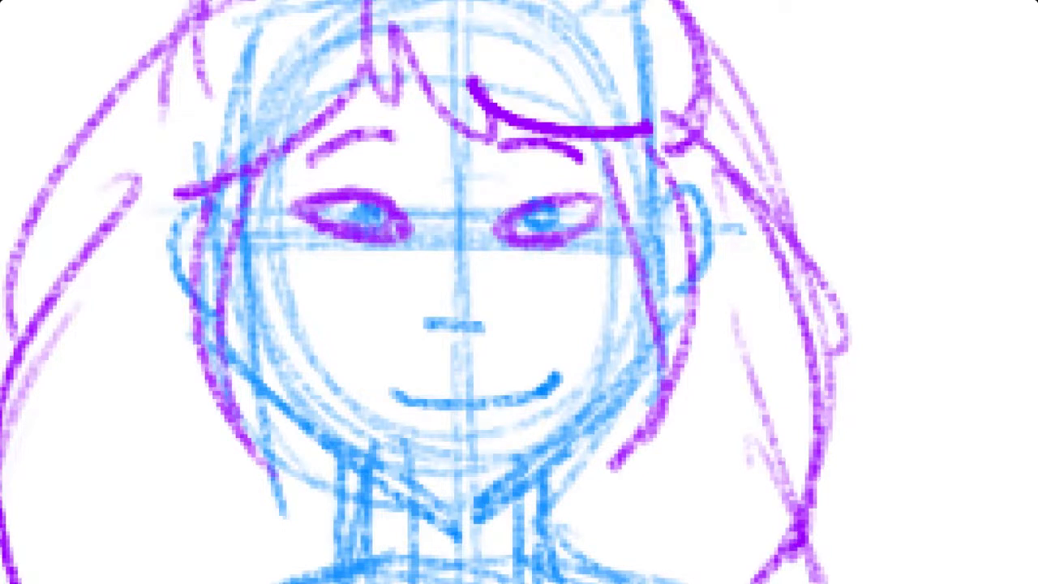
{"action": "left_click_drag", "start_coordinate": [506, 217], "coordinate": [605, 200]}
Draw the nose base with two short nostril wings and add full lips with dotted corners to the front-view face
{"action": "left_click_drag", "start_coordinate": [424, 323], "coordinate": [491, 322]}
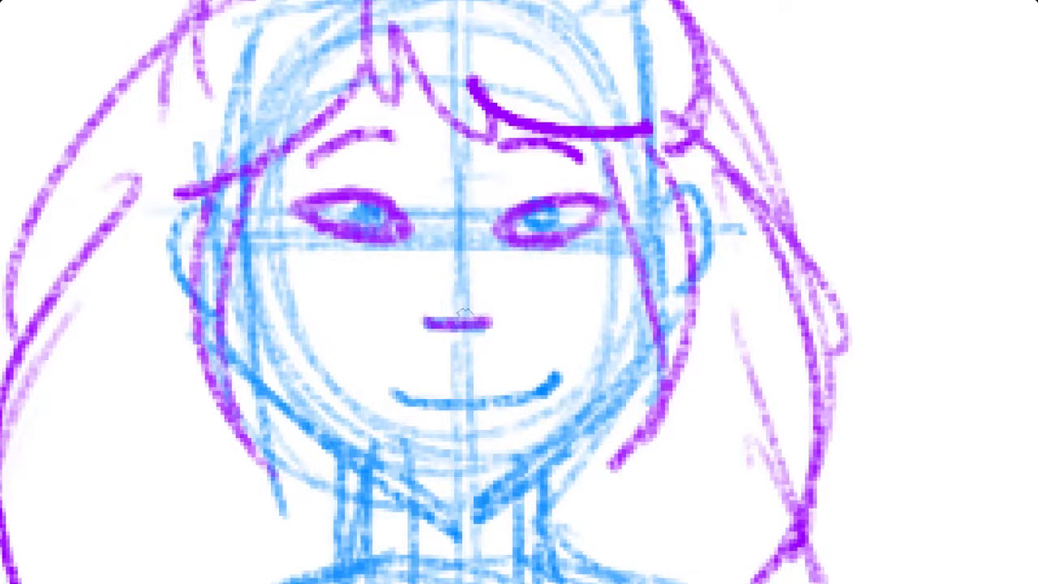
{"action": "mouse_move", "coordinate": [428, 295]}
{"action": "left_mouse_down"}
{"action": "mouse_move", "coordinate": [415, 317]}
{"action": "mouse_move", "coordinate": [437, 328]}
{"action": "left_mouse_up"}
{"action": "left_click_drag", "start_coordinate": [491, 293], "coordinate": [484, 328]}
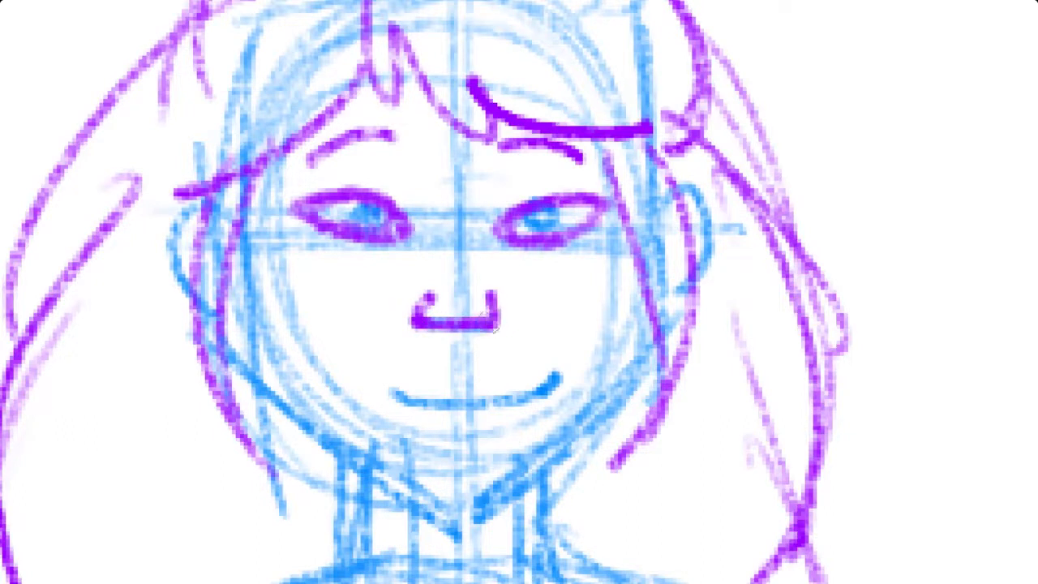
{"action": "mouse_move", "coordinate": [463, 364]}
{"action": "left_mouse_down"}
{"action": "mouse_move", "coordinate": [507, 386]}
{"action": "mouse_move", "coordinate": [438, 369]}
{"action": "mouse_move", "coordinate": [511, 389]}
{"action": "mouse_move", "coordinate": [470, 413]}
{"action": "mouse_move", "coordinate": [487, 379]}
{"action": "mouse_move", "coordinate": [546, 384]}
{"action": "left_mouse_up"}
{"action": "left_click", "coordinate": [378, 384]}
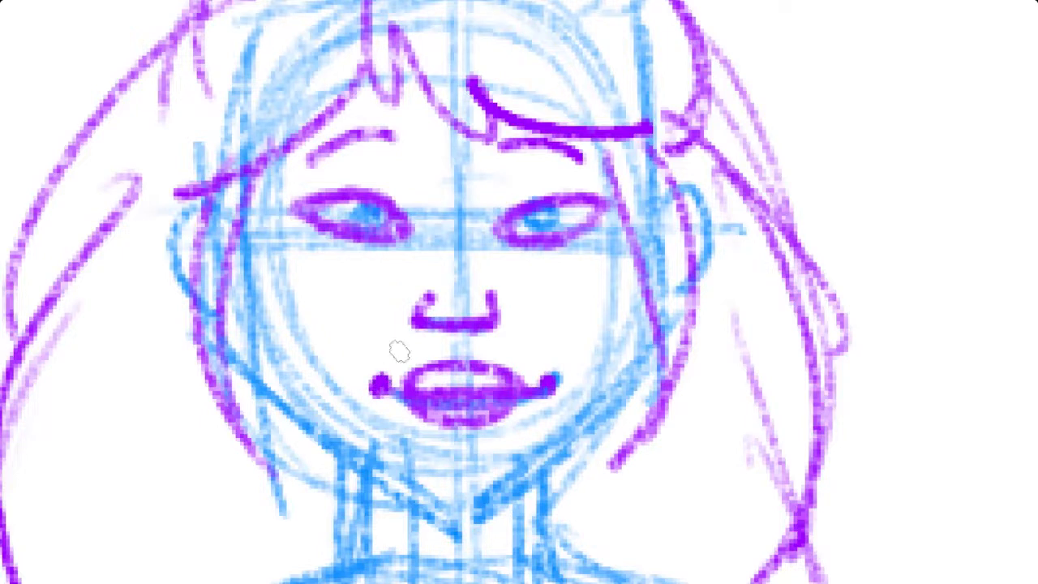
Trace the sides of the front-view face in purple, narrowing along both cheeks and the jaw to the chin
{"action": "left_click_drag", "start_coordinate": [243, 177], "coordinate": [233, 301]}
{"action": "left_click_drag", "start_coordinate": [252, 206], "coordinate": [263, 363]}
{"action": "left_click_drag", "start_coordinate": [237, 275], "coordinate": [323, 428]}
{"action": "left_click_drag", "start_coordinate": [227, 316], "coordinate": [360, 469]}
{"action": "left_click_drag", "start_coordinate": [275, 383], "coordinate": [401, 504]}
{"action": "mouse_move", "coordinate": [639, 226]}
{"action": "left_mouse_down"}
{"action": "mouse_move", "coordinate": [649, 316]}
{"action": "mouse_move", "coordinate": [624, 370]}
{"action": "left_mouse_up"}
{"action": "left_click_drag", "start_coordinate": [657, 323], "coordinate": [519, 455]}
{"action": "left_click_drag", "start_coordinate": [645, 373], "coordinate": [480, 507]}
{"action": "mouse_move", "coordinate": [594, 437]}
{"action": "left_mouse_down"}
{"action": "mouse_move", "coordinate": [502, 494]}
{"action": "mouse_move", "coordinate": [455, 509]}
{"action": "left_mouse_up"}
{"action": "mouse_move", "coordinate": [355, 470]}
{"action": "left_mouse_down"}
{"action": "mouse_move", "coordinate": [438, 504]}
{"action": "mouse_move", "coordinate": [499, 507]}
{"action": "left_mouse_up"}
{"action": "mouse_move", "coordinate": [592, 451]}
{"action": "left_mouse_down"}
{"action": "mouse_move", "coordinate": [577, 406]}
{"action": "mouse_move", "coordinate": [612, 376]}
{"action": "left_mouse_up"}
{"action": "left_click_drag", "start_coordinate": [653, 313], "coordinate": [527, 468]}
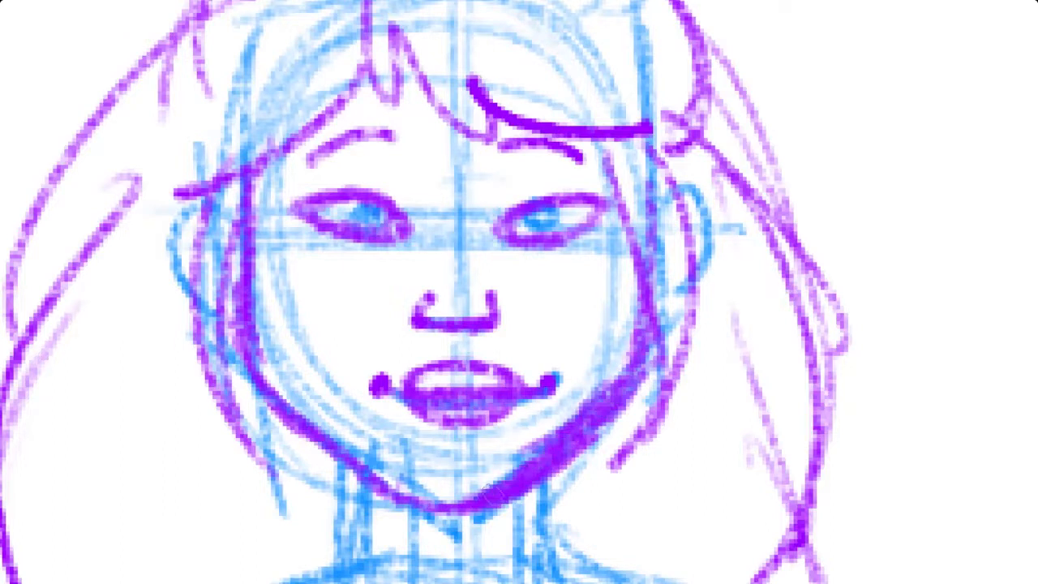
Outline both ears of the front-view head in purple over the blue guides
{"action": "mouse_move", "coordinate": [658, 172]}
{"action": "left_mouse_down"}
{"action": "mouse_move", "coordinate": [699, 276]}
{"action": "mouse_move", "coordinate": [682, 294]}
{"action": "left_mouse_up"}
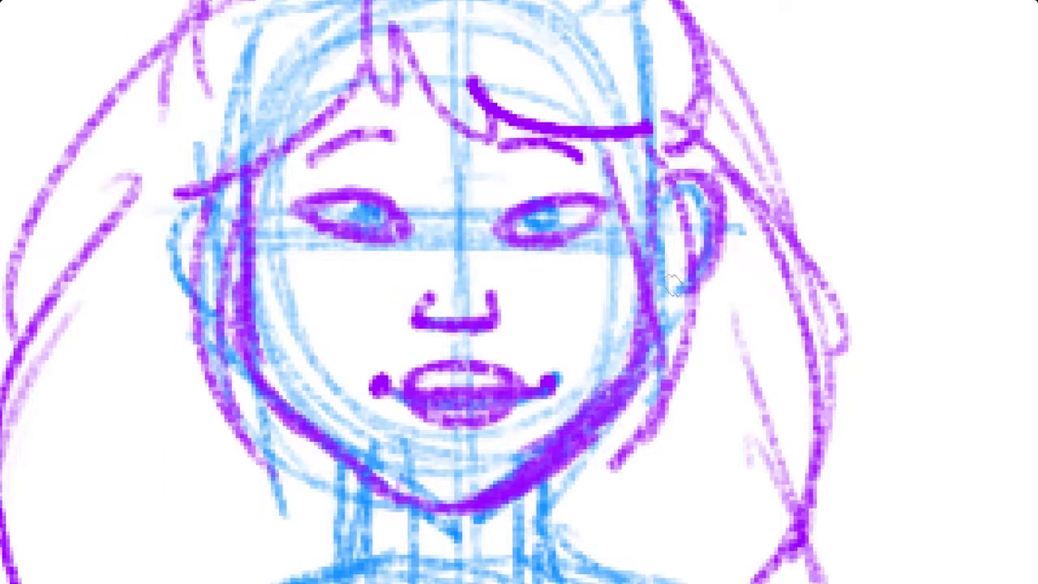
{"action": "left_click_drag", "start_coordinate": [229, 185], "coordinate": [204, 296]}
{"action": "left_click_drag", "start_coordinate": [199, 201], "coordinate": [188, 276]}
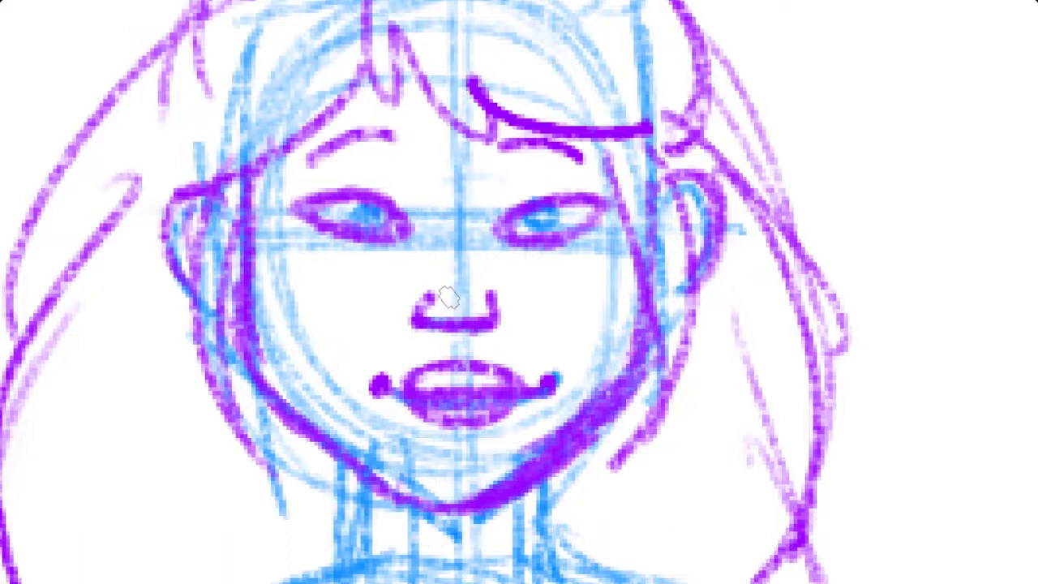
Draw the neck sides, sloping shoulders and two collarbones of the front-view figure in purple
{"action": "mouse_move", "coordinate": [447, 301]}
{"action": "left_mouse_down"}
{"action": "mouse_move", "coordinate": [456, 229]}
{"action": "mouse_move", "coordinate": [440, 418]}
{"action": "mouse_move", "coordinate": [439, 217]}
{"action": "mouse_move", "coordinate": [410, 254]}
{"action": "mouse_move", "coordinate": [423, 287]}
{"action": "left_mouse_up"}
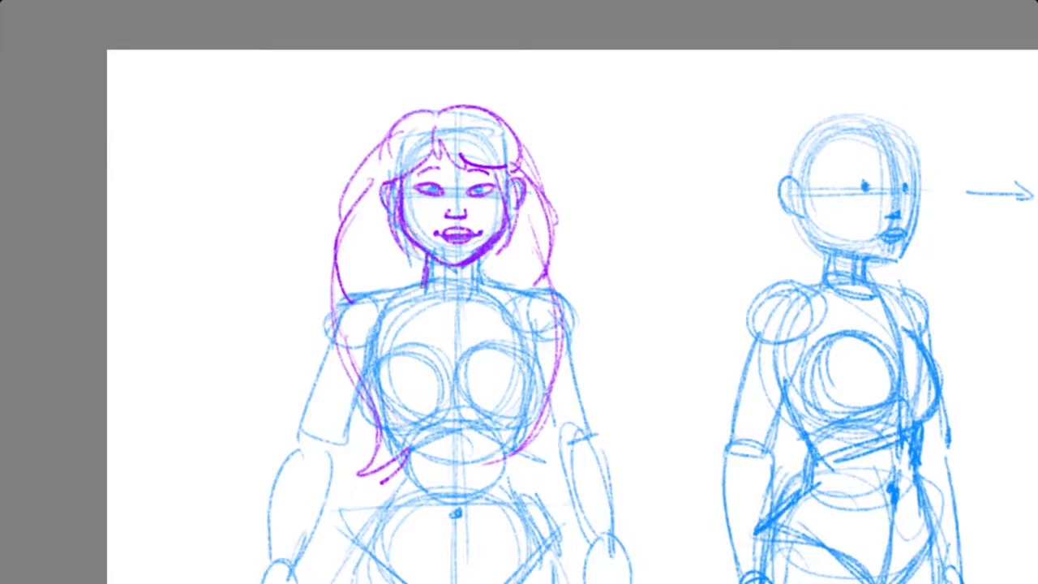
{"action": "left_click_drag", "start_coordinate": [475, 258], "coordinate": [486, 285]}
{"action": "left_click_drag", "start_coordinate": [430, 255], "coordinate": [421, 290]}
{"action": "mouse_move", "coordinate": [426, 278]}
{"action": "left_mouse_down"}
{"action": "mouse_move", "coordinate": [345, 301]}
{"action": "mouse_move", "coordinate": [329, 347]}
{"action": "left_mouse_up"}
{"action": "left_click_drag", "start_coordinate": [342, 310], "coordinate": [331, 348]}
{"action": "mouse_move", "coordinate": [487, 275]}
{"action": "left_mouse_down"}
{"action": "mouse_move", "coordinate": [551, 300]}
{"action": "mouse_move", "coordinate": [571, 347]}
{"action": "left_mouse_up"}
{"action": "left_click_drag", "start_coordinate": [551, 300], "coordinate": [570, 347]}
{"action": "mouse_move", "coordinate": [389, 296]}
{"action": "left_mouse_down"}
{"action": "mouse_move", "coordinate": [441, 313]}
{"action": "mouse_move", "coordinate": [504, 299]}
{"action": "left_mouse_up"}
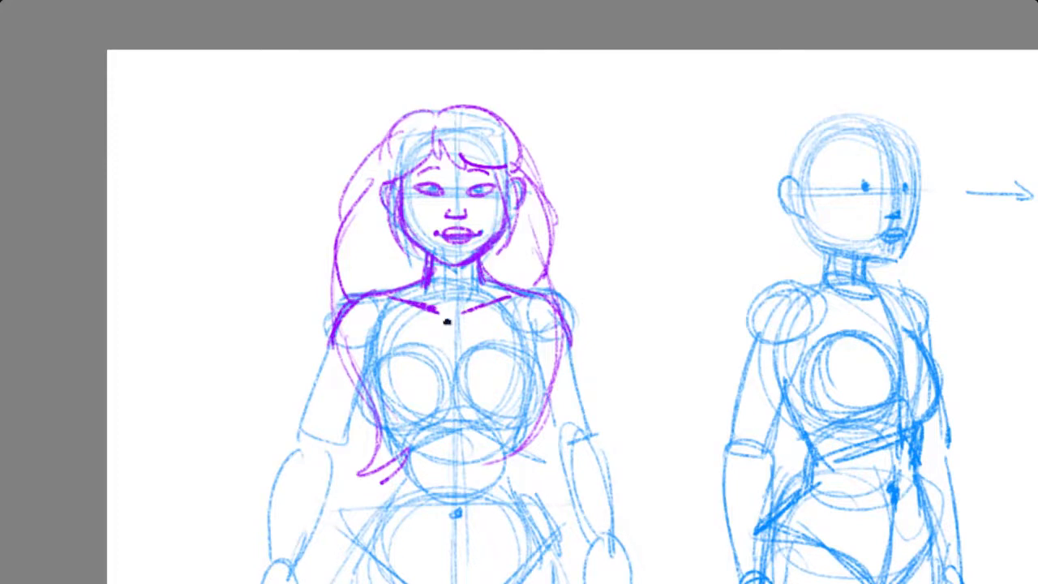
Outline the bust of the front-view figure in purple along the outer and lower edges of the guide circles
{"action": "left_click_drag", "start_coordinate": [447, 322], "coordinate": [410, 170]}
{"action": "mouse_move", "coordinate": [361, 202]}
{"action": "left_mouse_down"}
{"action": "mouse_move", "coordinate": [332, 230]}
{"action": "mouse_move", "coordinate": [326, 264]}
{"action": "mouse_move", "coordinate": [380, 283]}
{"action": "left_mouse_up"}
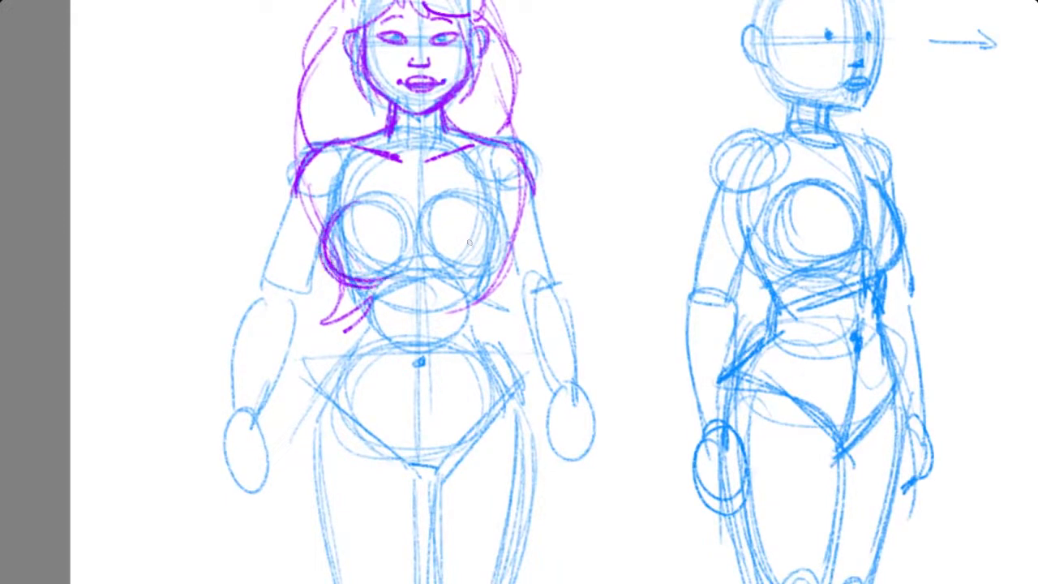
{"action": "mouse_move", "coordinate": [479, 198]}
{"action": "left_mouse_down"}
{"action": "mouse_move", "coordinate": [483, 231]}
{"action": "mouse_move", "coordinate": [473, 276]}
{"action": "mouse_move", "coordinate": [514, 236]}
{"action": "mouse_move", "coordinate": [459, 258]}
{"action": "mouse_move", "coordinate": [458, 282]}
{"action": "left_mouse_up"}
Draw the upper arm, elbow and forearm contours on the left half of the front view
{"action": "mouse_move", "coordinate": [329, 216]}
{"action": "left_mouse_down"}
{"action": "mouse_move", "coordinate": [339, 194]}
{"action": "mouse_move", "coordinate": [275, 261]}
{"action": "mouse_move", "coordinate": [269, 286]}
{"action": "left_mouse_up"}
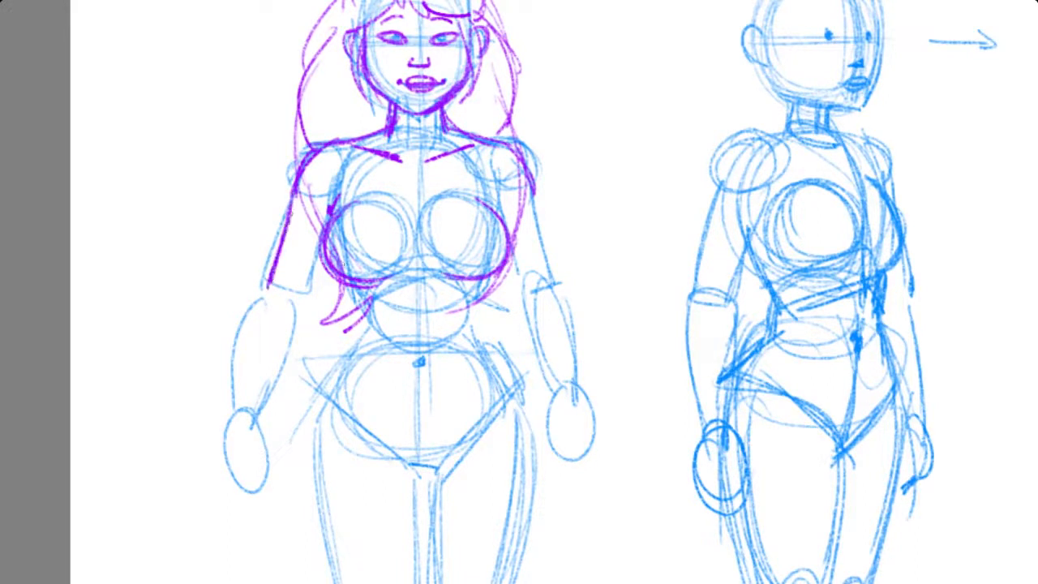
{"action": "mouse_move", "coordinate": [322, 248]}
{"action": "left_mouse_down"}
{"action": "mouse_move", "coordinate": [282, 313]}
{"action": "mouse_move", "coordinate": [274, 278]}
{"action": "mouse_move", "coordinate": [245, 299]}
{"action": "mouse_move", "coordinate": [256, 295]}
{"action": "mouse_move", "coordinate": [235, 352]}
{"action": "mouse_move", "coordinate": [243, 333]}
{"action": "mouse_move", "coordinate": [237, 409]}
{"action": "left_mouse_up"}
{"action": "left_click_drag", "start_coordinate": [304, 298], "coordinate": [275, 378]}
{"action": "left_click_drag", "start_coordinate": [294, 336], "coordinate": [261, 410]}
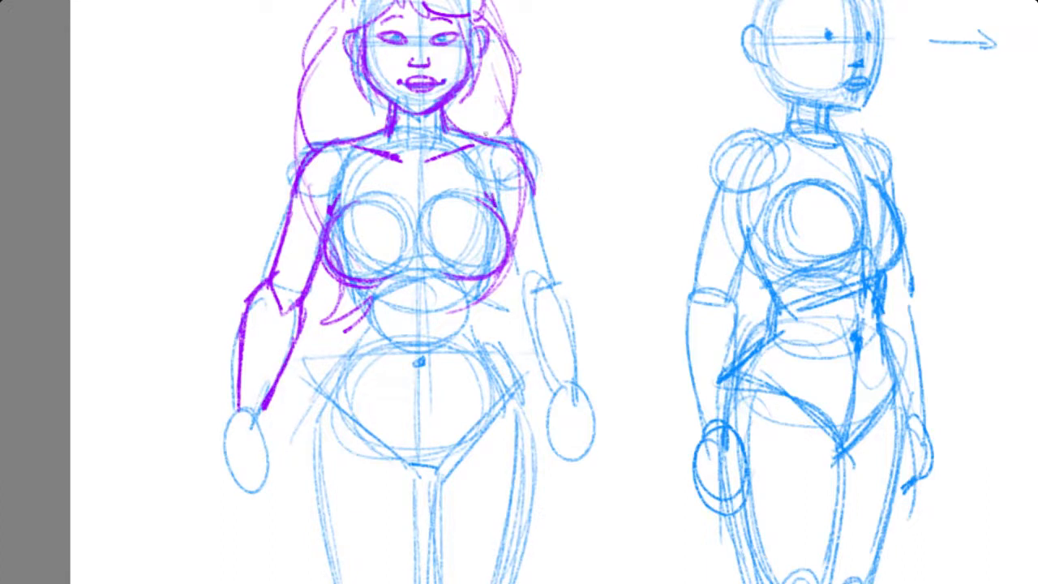
Draw the upper arm, elbow and forearm contours on the right half of the front view, down to the wrist
{"action": "left_click_drag", "start_coordinate": [531, 172], "coordinate": [553, 285]}
{"action": "left_click_drag", "start_coordinate": [539, 214], "coordinate": [554, 288]}
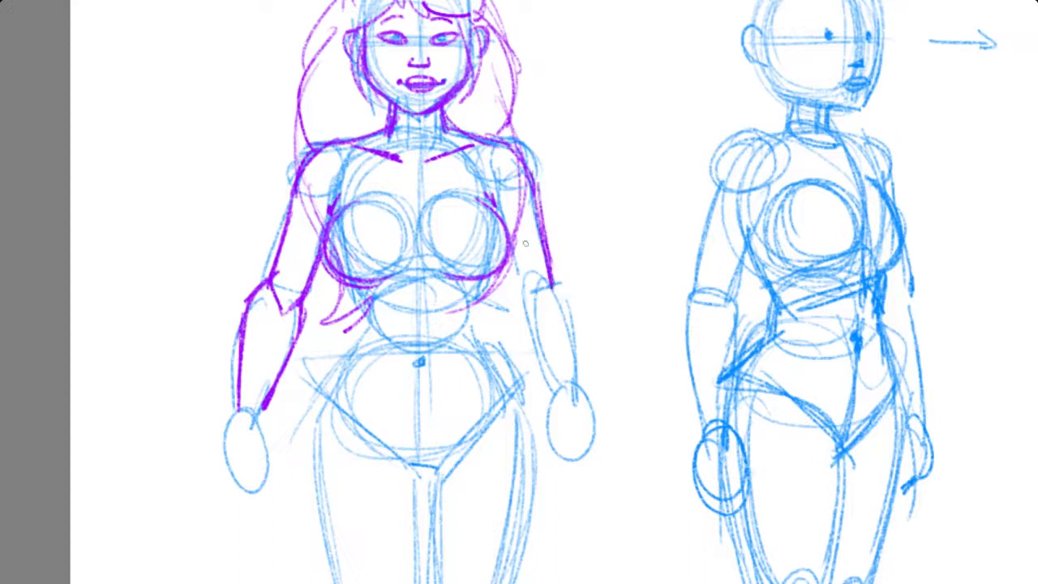
{"action": "mouse_move", "coordinate": [509, 241]}
{"action": "left_mouse_down"}
{"action": "mouse_move", "coordinate": [520, 289]}
{"action": "mouse_move", "coordinate": [552, 295]}
{"action": "mouse_move", "coordinate": [518, 310]}
{"action": "mouse_move", "coordinate": [521, 323]}
{"action": "left_mouse_up"}
{"action": "left_click_drag", "start_coordinate": [516, 286], "coordinate": [540, 354]}
{"action": "left_click_drag", "start_coordinate": [509, 313], "coordinate": [558, 389]}
{"action": "left_click_drag", "start_coordinate": [549, 258], "coordinate": [574, 362]}
{"action": "left_click_drag", "start_coordinate": [566, 298], "coordinate": [579, 405]}
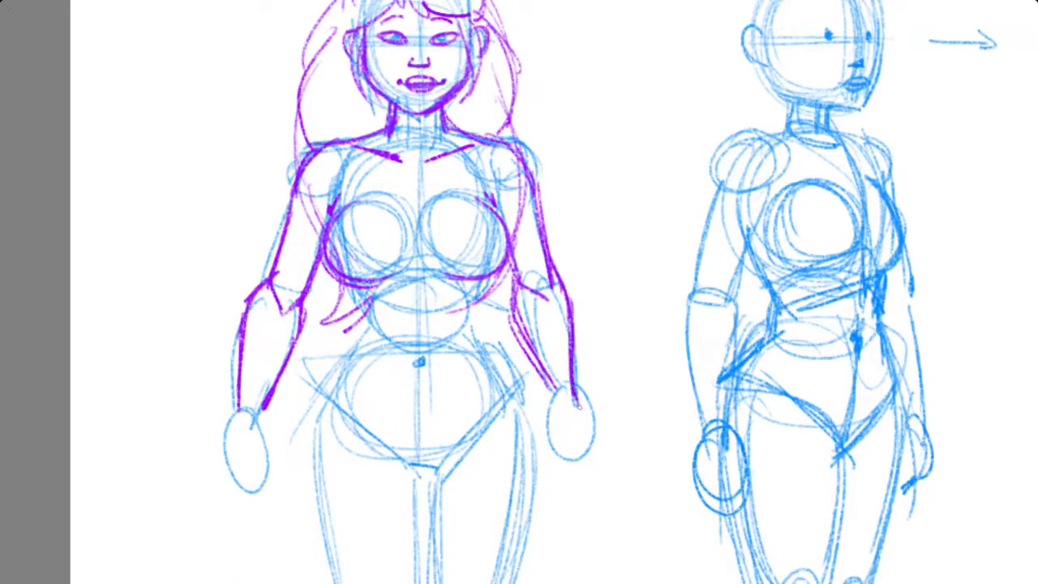
Draw both sides of the front-view torso from the ribcage through the narrow waist to the flared hips
{"action": "left_click_drag", "start_coordinate": [346, 281], "coordinate": [364, 321]}
{"action": "left_click_drag", "start_coordinate": [490, 276], "coordinate": [476, 316]}
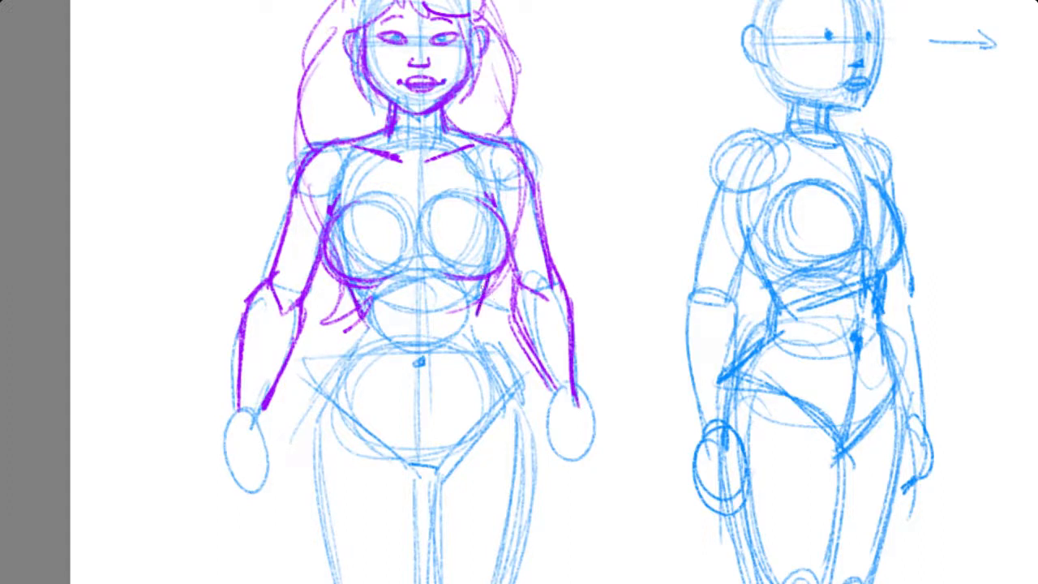
{"action": "left_click_drag", "start_coordinate": [362, 296], "coordinate": [355, 357]}
{"action": "left_click_drag", "start_coordinate": [480, 291], "coordinate": [483, 349]}
{"action": "mouse_move", "coordinate": [358, 344]}
{"action": "left_mouse_down"}
{"action": "mouse_move", "coordinate": [328, 378]}
{"action": "mouse_move", "coordinate": [315, 453]}
{"action": "left_mouse_up"}
{"action": "left_click_drag", "start_coordinate": [483, 325], "coordinate": [525, 408]}
{"action": "left_click_drag", "start_coordinate": [511, 365], "coordinate": [527, 413]}
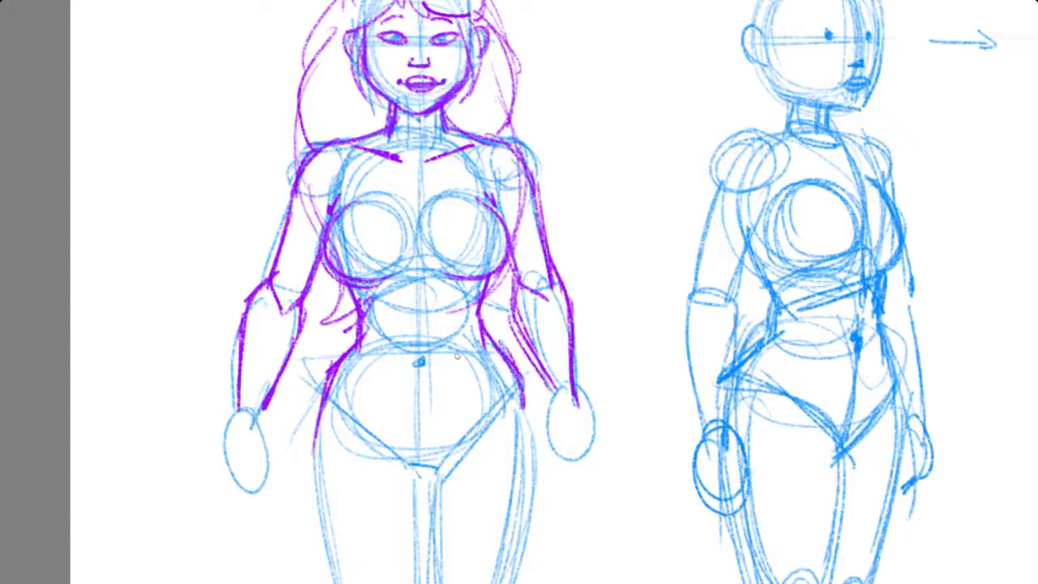
Mark the navel and add a small circle to each side of the front-view figure's chest
{"action": "left_click_drag", "start_coordinate": [417, 361], "coordinate": [420, 366]}
{"action": "left_click_drag", "start_coordinate": [351, 229], "coordinate": [355, 230]}
{"action": "left_click_drag", "start_coordinate": [490, 231], "coordinate": [489, 228]}
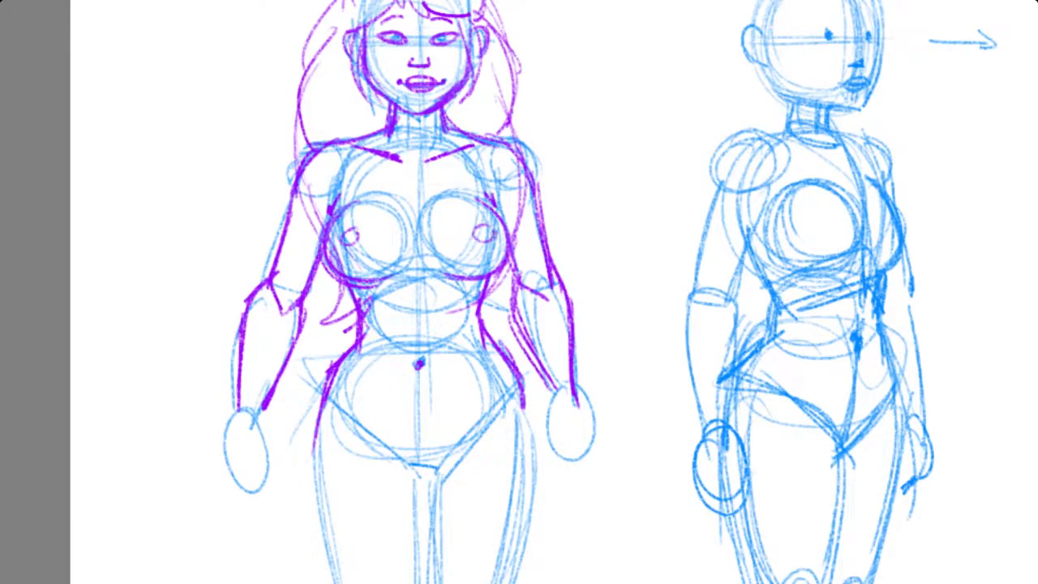
Sketch both hands of the front-view figure with angular thumbs and fingers over the blue hand ovals
{"action": "left_click_drag", "start_coordinate": [432, 321], "coordinate": [436, 201]}
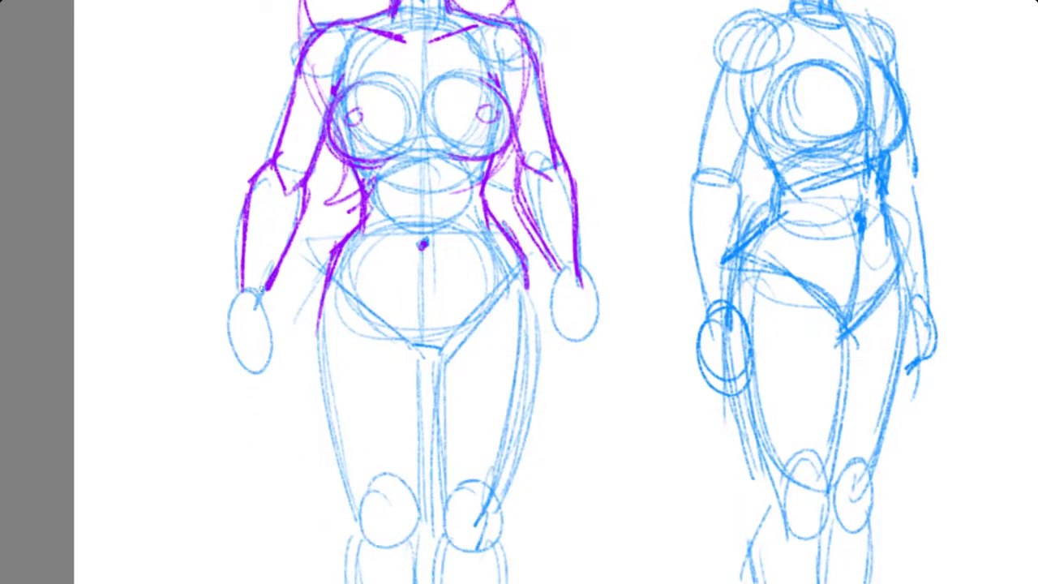
{"action": "mouse_move", "coordinate": [258, 286]}
{"action": "left_mouse_down"}
{"action": "mouse_move", "coordinate": [237, 353]}
{"action": "mouse_move", "coordinate": [255, 331]}
{"action": "mouse_move", "coordinate": [227, 347]}
{"action": "mouse_move", "coordinate": [254, 405]}
{"action": "mouse_move", "coordinate": [284, 391]}
{"action": "left_mouse_up"}
{"action": "left_click_drag", "start_coordinate": [264, 323], "coordinate": [283, 380]}
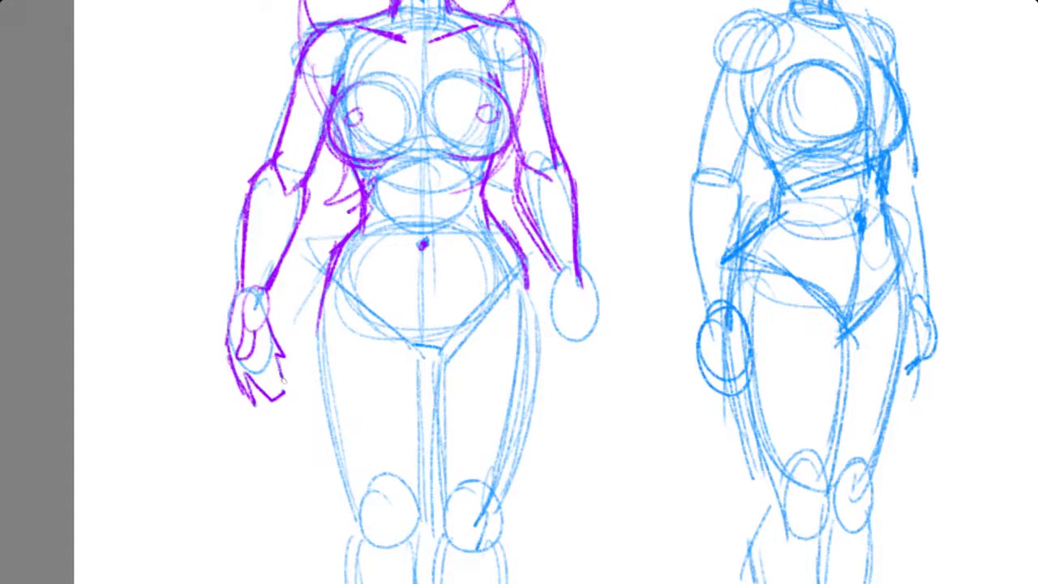
{"action": "mouse_move", "coordinate": [569, 269]}
{"action": "left_mouse_down"}
{"action": "mouse_move", "coordinate": [585, 284]}
{"action": "mouse_move", "coordinate": [595, 334]}
{"action": "mouse_move", "coordinate": [585, 322]}
{"action": "left_mouse_up"}
{"action": "mouse_move", "coordinate": [585, 285]}
{"action": "left_mouse_down"}
{"action": "mouse_move", "coordinate": [606, 326]}
{"action": "mouse_move", "coordinate": [600, 366]}
{"action": "mouse_move", "coordinate": [583, 365]}
{"action": "left_mouse_up"}
{"action": "mouse_move", "coordinate": [561, 273]}
{"action": "left_mouse_down"}
{"action": "mouse_move", "coordinate": [553, 349]}
{"action": "mouse_move", "coordinate": [577, 365]}
{"action": "left_mouse_up"}
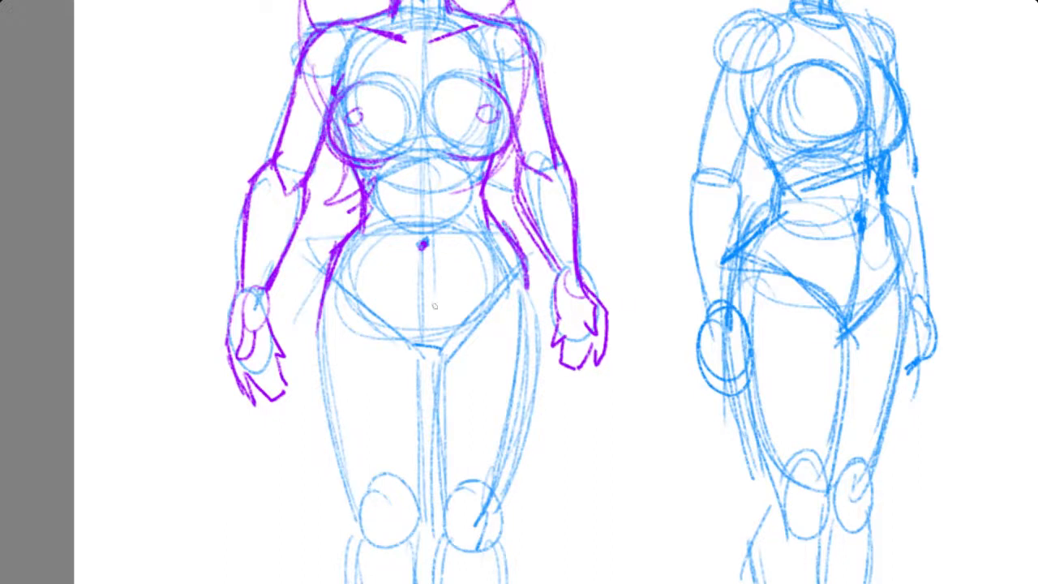
Draw the groin crease, outer and inner thigh and kneecap of the leg on the left half of the front view
{"action": "mouse_move", "coordinate": [493, 293]}
{"action": "left_mouse_down"}
{"action": "mouse_move", "coordinate": [435, 289]}
{"action": "mouse_move", "coordinate": [352, 178]}
{"action": "left_mouse_up"}
{"action": "left_click_drag", "start_coordinate": [273, 142], "coordinate": [281, 265]}
{"action": "left_click_drag", "start_coordinate": [274, 170], "coordinate": [309, 357]}
{"action": "left_click_drag", "start_coordinate": [273, 188], "coordinate": [316, 370]}
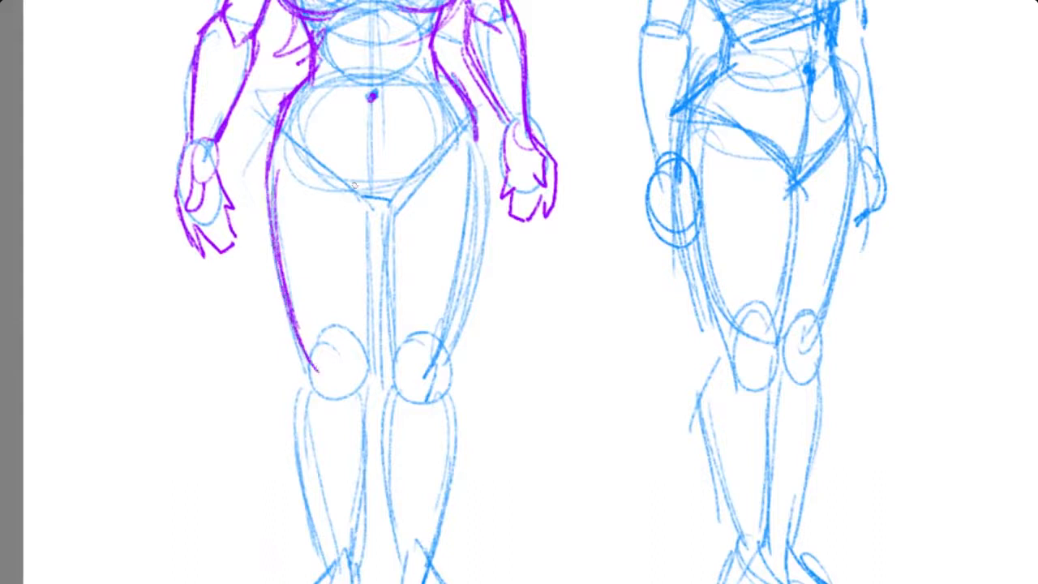
{"action": "mouse_move", "coordinate": [309, 154]}
{"action": "left_mouse_down"}
{"action": "mouse_move", "coordinate": [356, 201]}
{"action": "mouse_move", "coordinate": [366, 257]}
{"action": "left_mouse_up"}
{"action": "left_click_drag", "start_coordinate": [369, 200], "coordinate": [366, 340]}
{"action": "left_click_drag", "start_coordinate": [355, 261], "coordinate": [357, 297]}
{"action": "left_click_drag", "start_coordinate": [369, 268], "coordinate": [363, 365]}
{"action": "left_click_drag", "start_coordinate": [368, 320], "coordinate": [361, 388]}
{"action": "mouse_move", "coordinate": [311, 347]}
{"action": "left_mouse_down"}
{"action": "mouse_move", "coordinate": [316, 361]}
{"action": "mouse_move", "coordinate": [355, 361]}
{"action": "left_mouse_up"}
{"action": "left_click_drag", "start_coordinate": [324, 391], "coordinate": [350, 384]}
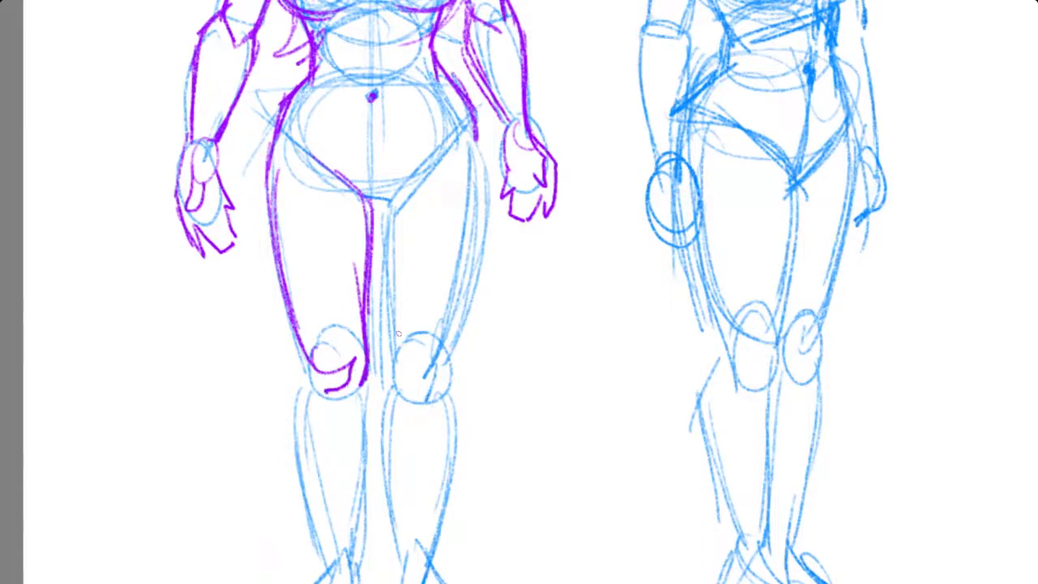
Draw the outer and inner calf contours down to the ankle on the left half of the front view
{"action": "left_click_drag", "start_coordinate": [337, 317], "coordinate": [301, 174]}
{"action": "left_click_drag", "start_coordinate": [266, 214], "coordinate": [253, 308]}
{"action": "left_click_drag", "start_coordinate": [275, 261], "coordinate": [258, 355]}
{"action": "left_click_drag", "start_coordinate": [257, 302], "coordinate": [294, 404]}
{"action": "left_click_drag", "start_coordinate": [279, 356], "coordinate": [300, 420]}
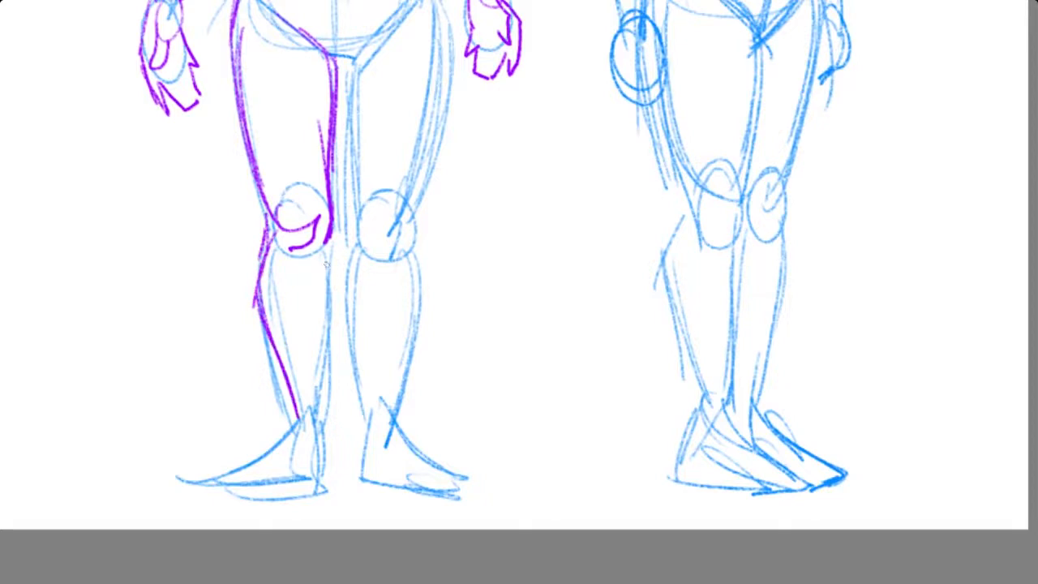
{"action": "mouse_move", "coordinate": [322, 240]}
{"action": "left_mouse_down"}
{"action": "mouse_move", "coordinate": [334, 305]}
{"action": "mouse_move", "coordinate": [321, 376]}
{"action": "left_mouse_up"}
{"action": "left_click_drag", "start_coordinate": [334, 292], "coordinate": [321, 420]}
{"action": "mouse_move", "coordinate": [308, 255]}
{"action": "left_mouse_down"}
{"action": "mouse_move", "coordinate": [307, 365]}
{"action": "mouse_move", "coordinate": [321, 432]}
{"action": "left_mouse_up"}
{"action": "left_click_drag", "start_coordinate": [309, 311], "coordinate": [321, 435]}
Draw the inner thigh and the outer hip-to-knee contour of the leg on the right half of the front view
{"action": "left_click_drag", "start_coordinate": [362, 122], "coordinate": [352, 213]}
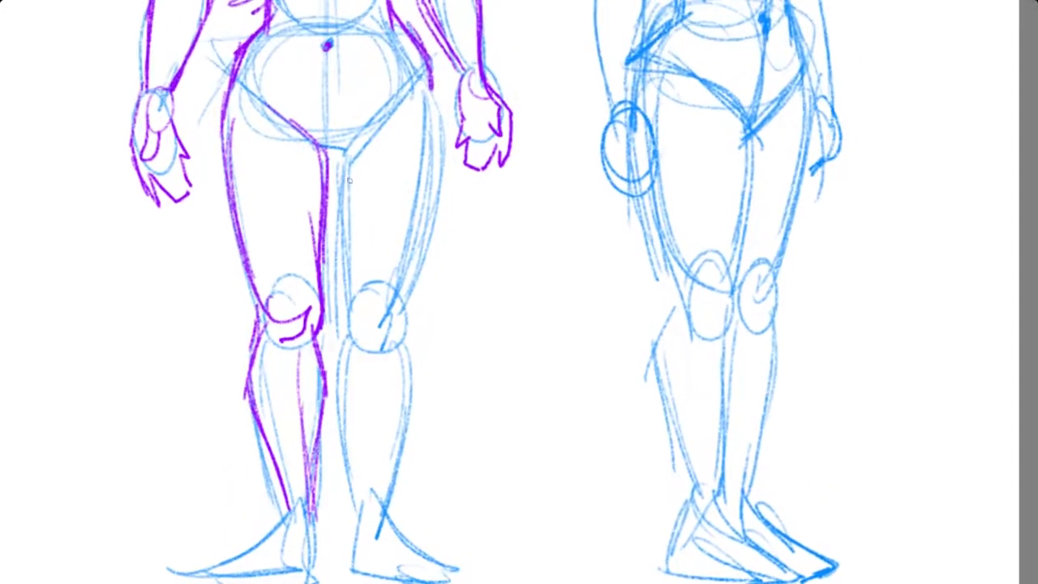
{"action": "left_click_drag", "start_coordinate": [339, 149], "coordinate": [344, 235]}
{"action": "left_click_drag", "start_coordinate": [340, 181], "coordinate": [347, 281]}
{"action": "left_click_drag", "start_coordinate": [339, 227], "coordinate": [344, 326]}
{"action": "left_click_drag", "start_coordinate": [340, 259], "coordinate": [347, 337]}
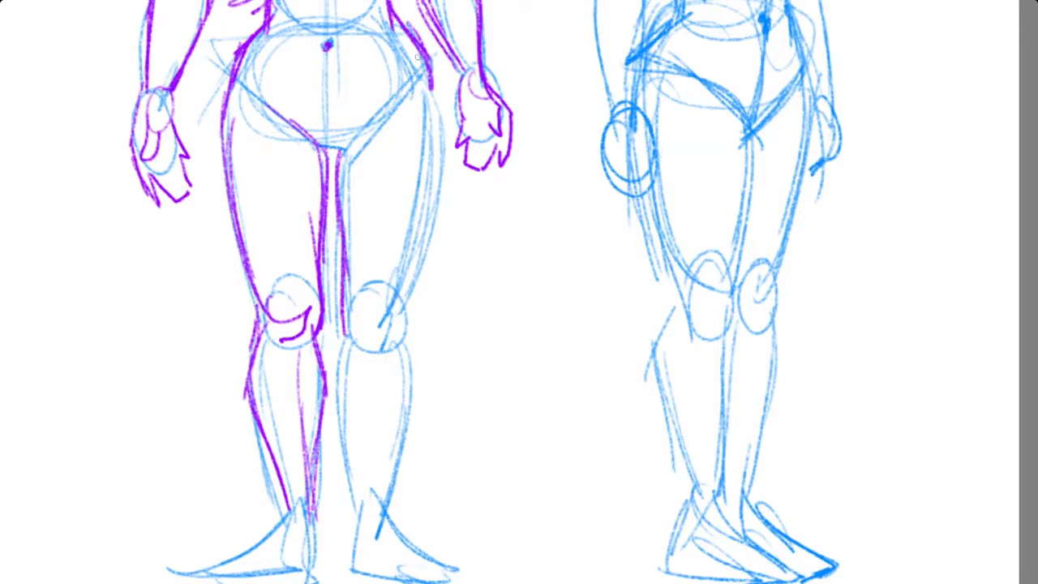
{"action": "left_click_drag", "start_coordinate": [412, 42], "coordinate": [428, 114]}
{"action": "left_click_drag", "start_coordinate": [424, 71], "coordinate": [430, 129]}
{"action": "left_click_drag", "start_coordinate": [425, 88], "coordinate": [423, 193]}
{"action": "left_click_drag", "start_coordinate": [433, 115], "coordinate": [417, 251]}
{"action": "left_click_drag", "start_coordinate": [431, 210], "coordinate": [407, 296]}
{"action": "left_click_drag", "start_coordinate": [415, 250], "coordinate": [399, 312]}
Add the groin crease, kneecap and both calf contours of the leg on the right half of the front view
{"action": "mouse_move", "coordinate": [368, 146]}
{"action": "left_mouse_down"}
{"action": "mouse_move", "coordinate": [368, 237]}
{"action": "mouse_move", "coordinate": [360, 221]}
{"action": "mouse_move", "coordinate": [372, 211]}
{"action": "left_mouse_up"}
{"action": "left_click_drag", "start_coordinate": [343, 79], "coordinate": [358, 254]}
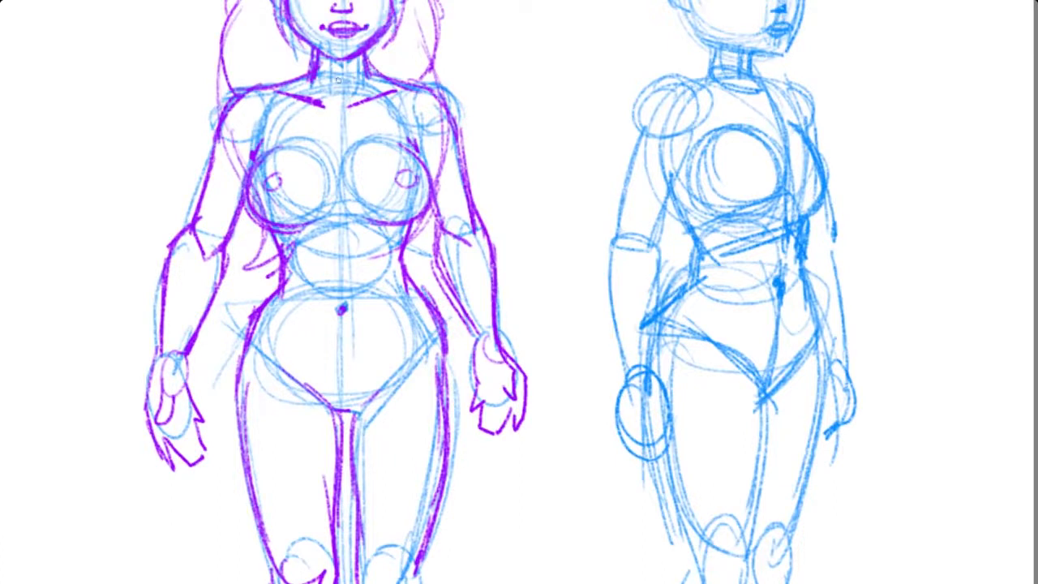
{"action": "left_click_drag", "start_coordinate": [338, 80], "coordinate": [343, 135]}
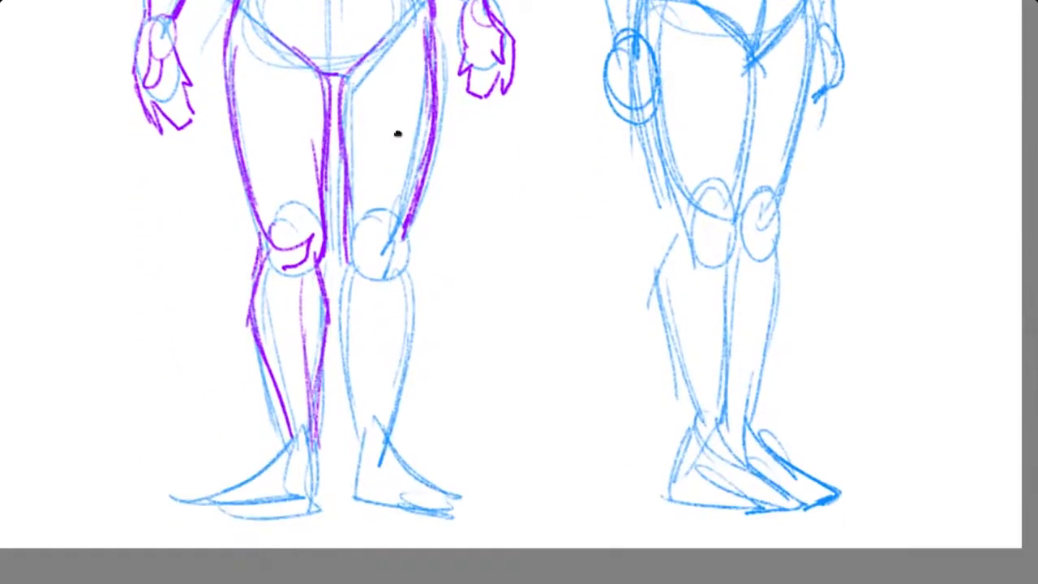
{"action": "mouse_move", "coordinate": [363, 243]}
{"action": "left_mouse_down"}
{"action": "mouse_move", "coordinate": [402, 219]}
{"action": "mouse_move", "coordinate": [384, 276]}
{"action": "mouse_move", "coordinate": [345, 337]}
{"action": "mouse_move", "coordinate": [364, 431]}
{"action": "left_mouse_up"}
{"action": "mouse_move", "coordinate": [405, 238]}
{"action": "left_mouse_down"}
{"action": "mouse_move", "coordinate": [394, 284]}
{"action": "mouse_move", "coordinate": [398, 275]}
{"action": "mouse_move", "coordinate": [412, 324]}
{"action": "left_mouse_up"}
{"action": "mouse_move", "coordinate": [401, 259]}
{"action": "left_mouse_down"}
{"action": "mouse_move", "coordinate": [413, 334]}
{"action": "mouse_move", "coordinate": [387, 442]}
{"action": "left_mouse_up"}
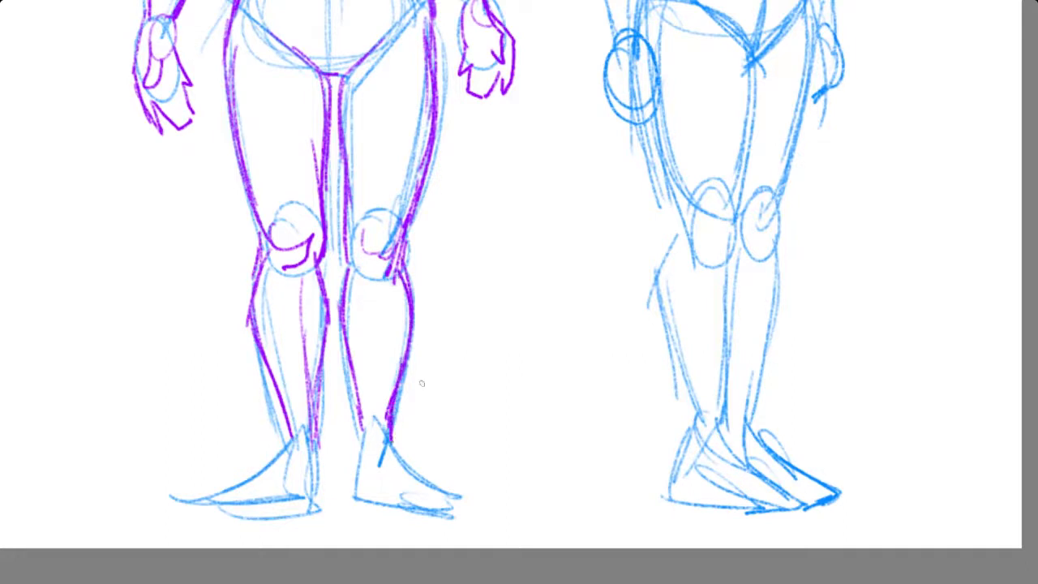
Outline the foot on the right half of the front view with its heel, sloping instep and toes
{"action": "left_click_drag", "start_coordinate": [361, 400], "coordinate": [349, 445]}
{"action": "mouse_move", "coordinate": [349, 444]}
{"action": "left_mouse_down"}
{"action": "mouse_move", "coordinate": [352, 491]}
{"action": "mouse_move", "coordinate": [381, 511]}
{"action": "left_mouse_up"}
{"action": "mouse_move", "coordinate": [370, 475]}
{"action": "left_mouse_down"}
{"action": "mouse_move", "coordinate": [381, 420]}
{"action": "mouse_move", "coordinate": [417, 480]}
{"action": "left_mouse_up"}
{"action": "mouse_move", "coordinate": [385, 436]}
{"action": "left_mouse_down"}
{"action": "mouse_move", "coordinate": [434, 495]}
{"action": "mouse_move", "coordinate": [405, 497]}
{"action": "mouse_move", "coordinate": [434, 521]}
{"action": "left_mouse_up"}
{"action": "mouse_move", "coordinate": [415, 475]}
{"action": "left_mouse_down"}
{"action": "mouse_move", "coordinate": [463, 498]}
{"action": "mouse_move", "coordinate": [437, 517]}
{"action": "left_mouse_up"}
Outline the foot on the left half of the front view with its ankle, sloping instep and toes
{"action": "mouse_move", "coordinate": [264, 496]}
{"action": "left_mouse_down"}
{"action": "mouse_move", "coordinate": [256, 514]}
{"action": "mouse_move", "coordinate": [280, 513]}
{"action": "left_mouse_up"}
{"action": "mouse_move", "coordinate": [319, 400]}
{"action": "left_mouse_down"}
{"action": "mouse_move", "coordinate": [322, 509]}
{"action": "mouse_move", "coordinate": [277, 517]}
{"action": "left_mouse_up"}
{"action": "mouse_move", "coordinate": [297, 423]}
{"action": "left_mouse_down"}
{"action": "mouse_move", "coordinate": [254, 485]}
{"action": "mouse_move", "coordinate": [220, 493]}
{"action": "mouse_move", "coordinate": [226, 506]}
{"action": "left_mouse_up"}
{"action": "mouse_move", "coordinate": [226, 506]}
{"action": "left_mouse_down"}
{"action": "mouse_move", "coordinate": [241, 497]}
{"action": "mouse_move", "coordinate": [240, 518]}
{"action": "mouse_move", "coordinate": [258, 522]}
{"action": "left_mouse_up"}
{"action": "mouse_move", "coordinate": [329, 240]}
{"action": "left_mouse_down"}
{"action": "mouse_move", "coordinate": [364, 289]}
{"action": "mouse_move", "coordinate": [355, 170]}
{"action": "left_mouse_up"}
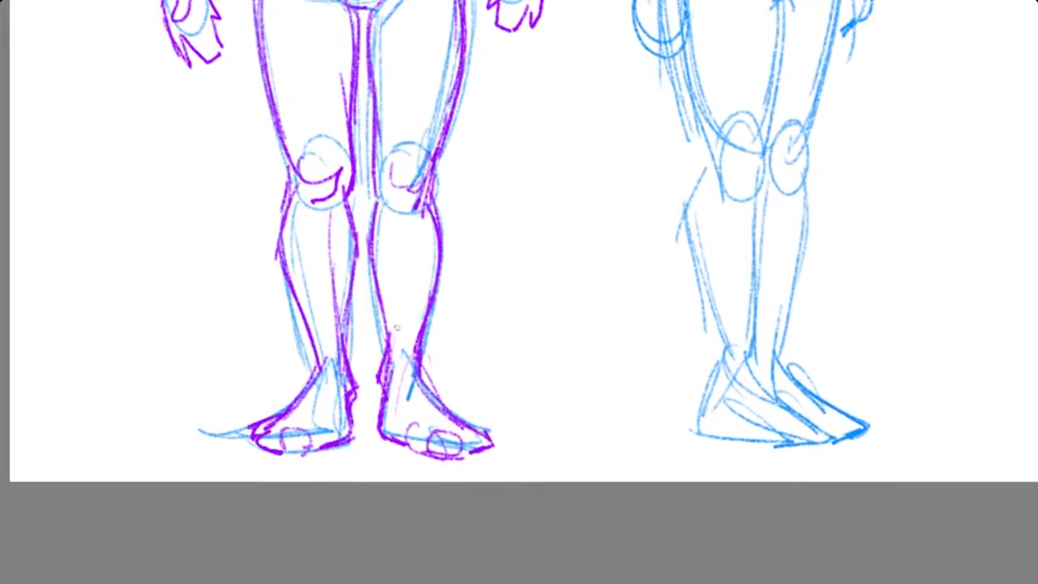
{"action": "left_click_drag", "start_coordinate": [368, 303], "coordinate": [380, 413]}
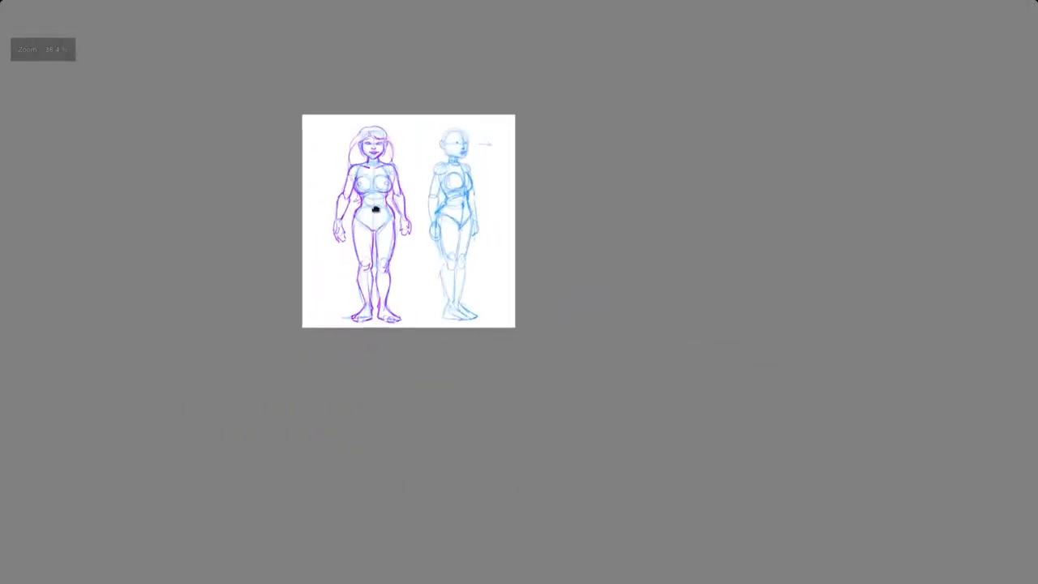
{"action": "left_click_drag", "start_coordinate": [376, 209], "coordinate": [383, 292]}
{"action": "left_click_drag", "start_coordinate": [389, 339], "coordinate": [420, 288]}
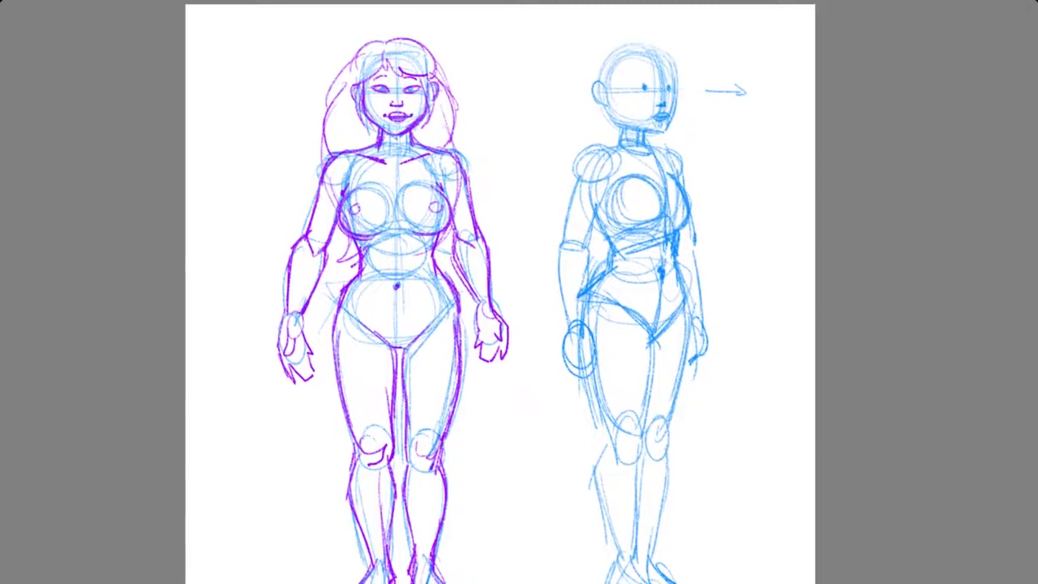
{"action": "left_click_drag", "start_coordinate": [445, 210], "coordinate": [437, 275]}
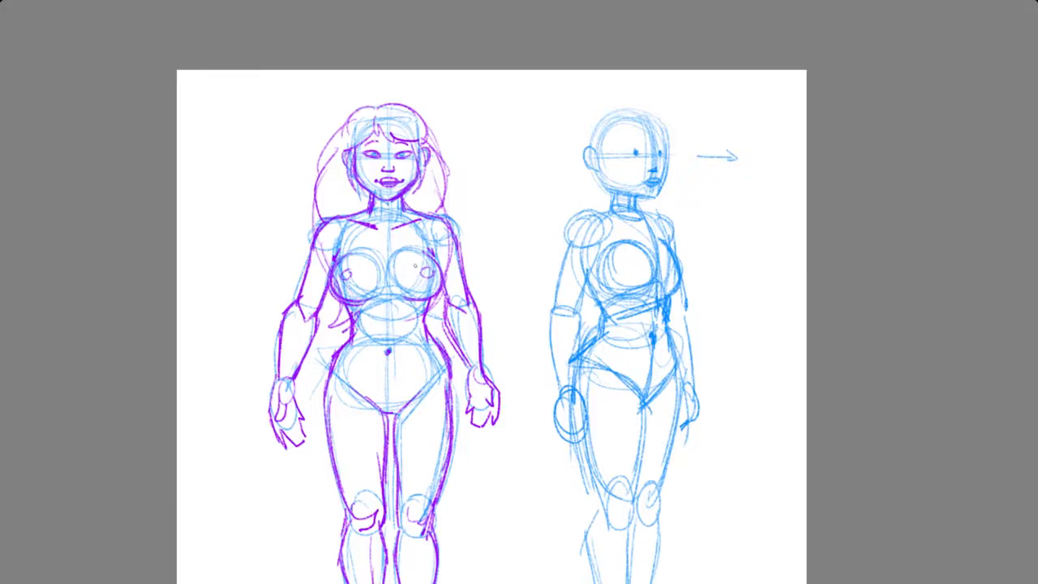
Bring back the hidden interface, add a new layer above Layer 3, and hide Layer 3 and Layer 1
{"action": "key", "text": "Tab"}
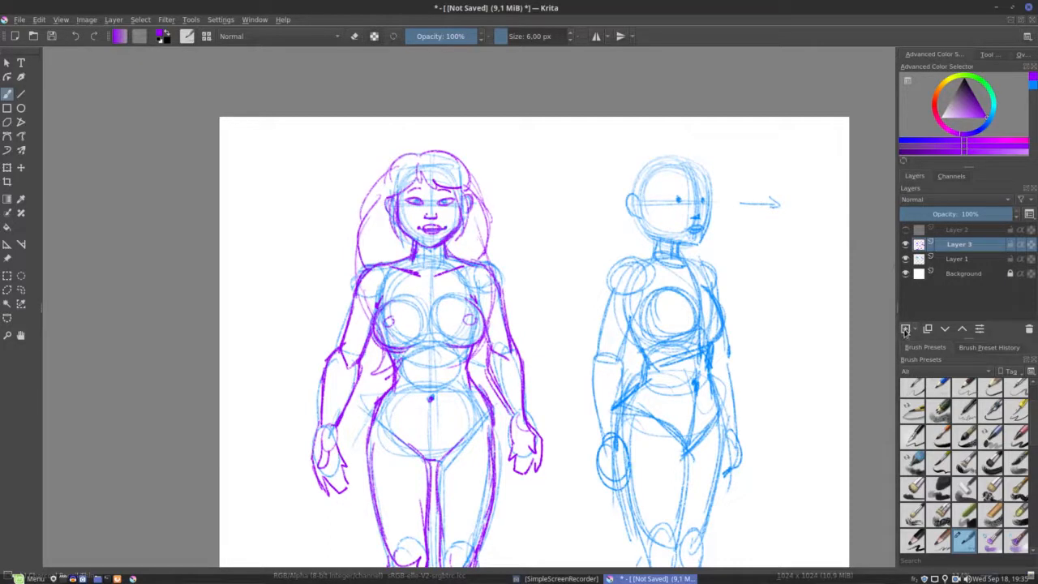
{"action": "left_click", "coordinate": [905, 330]}
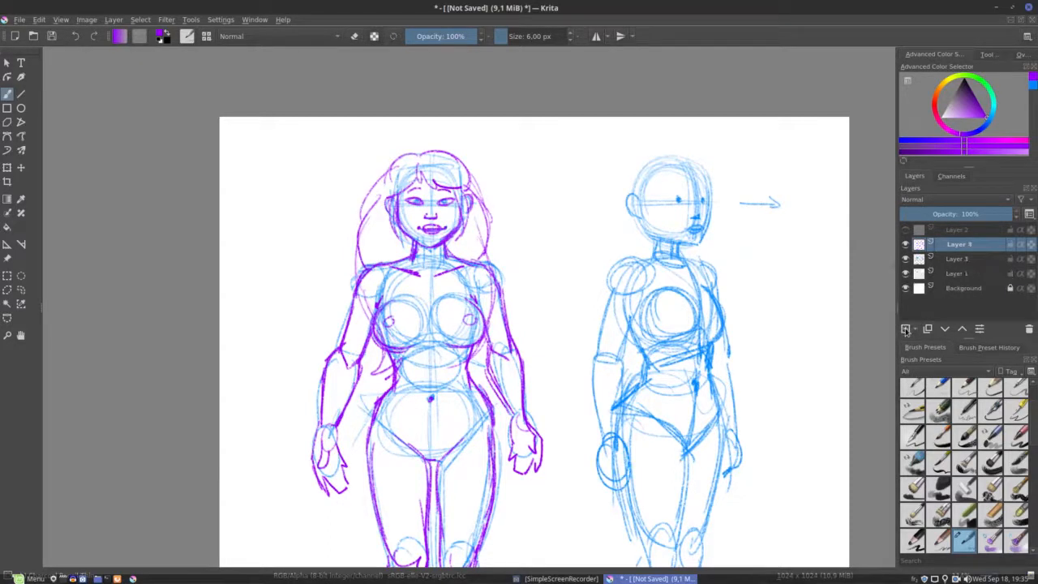
{"action": "left_click", "coordinate": [905, 259]}
{"action": "left_click", "coordinate": [904, 274]}
Change the brush colour from purple to a bright blue for sketching on the empty Layer 4
{"action": "right_click", "coordinate": [443, 209]}
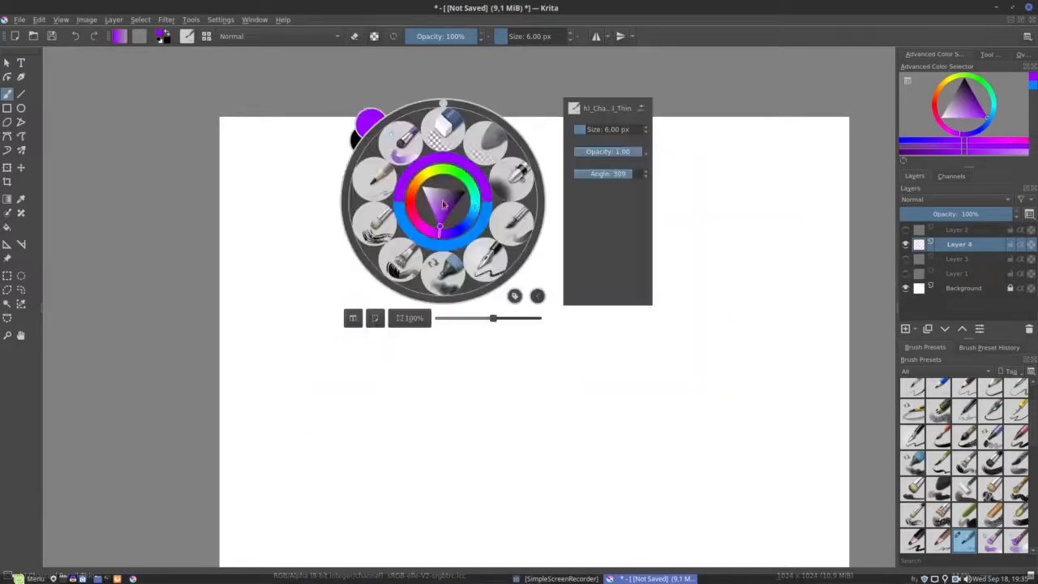
{"action": "left_click", "coordinate": [469, 225]}
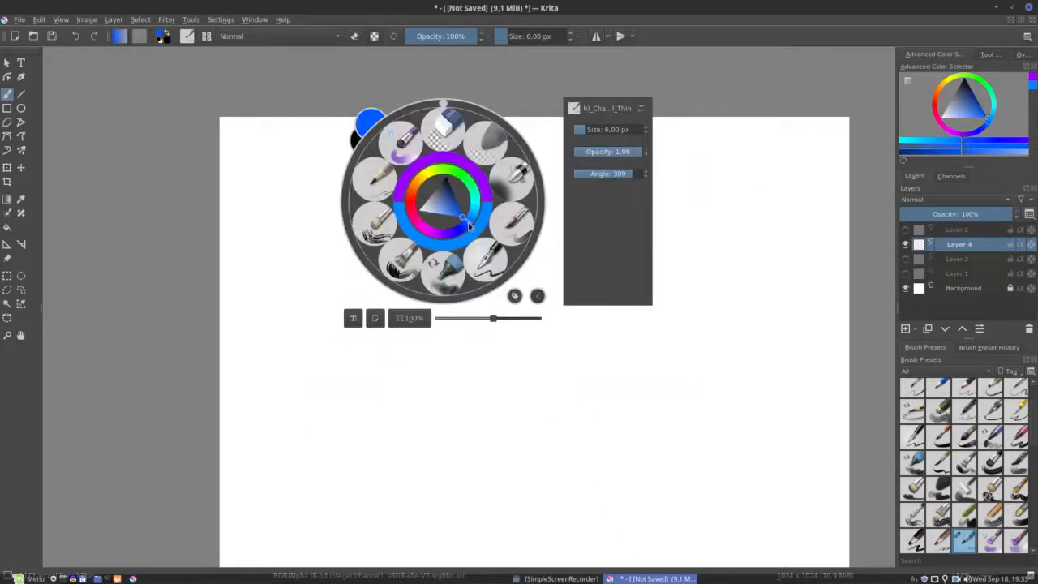
{"action": "left_click", "coordinate": [469, 226]}
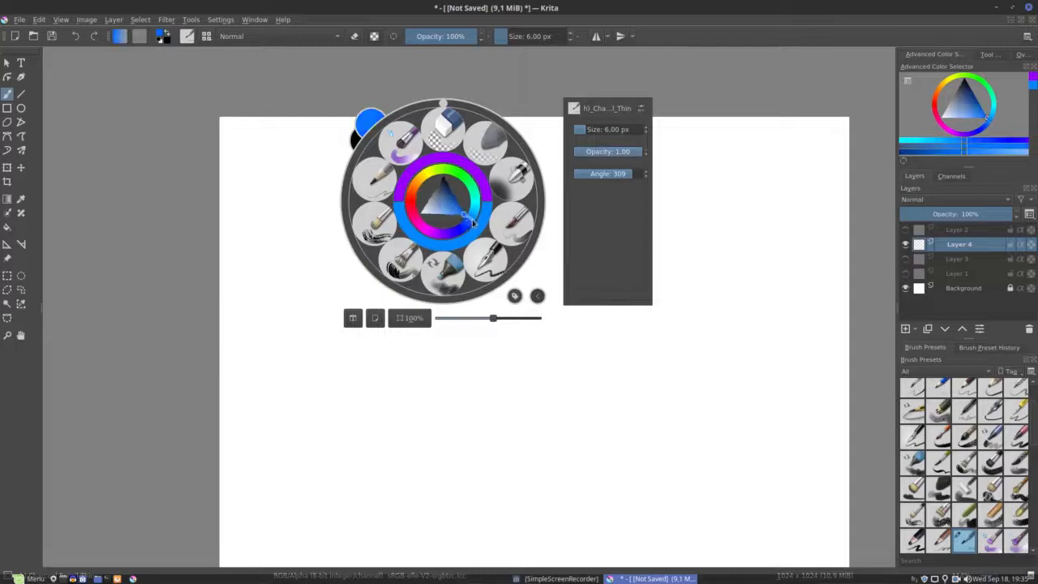
{"action": "left_click", "coordinate": [308, 271]}
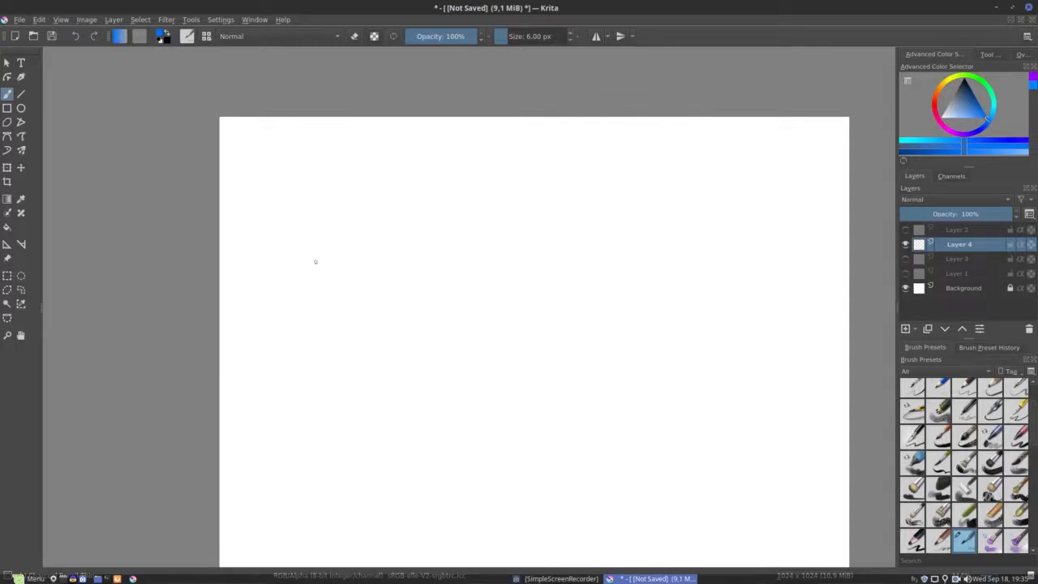
{"action": "left_click_drag", "start_coordinate": [553, 321], "coordinate": [470, 257]}
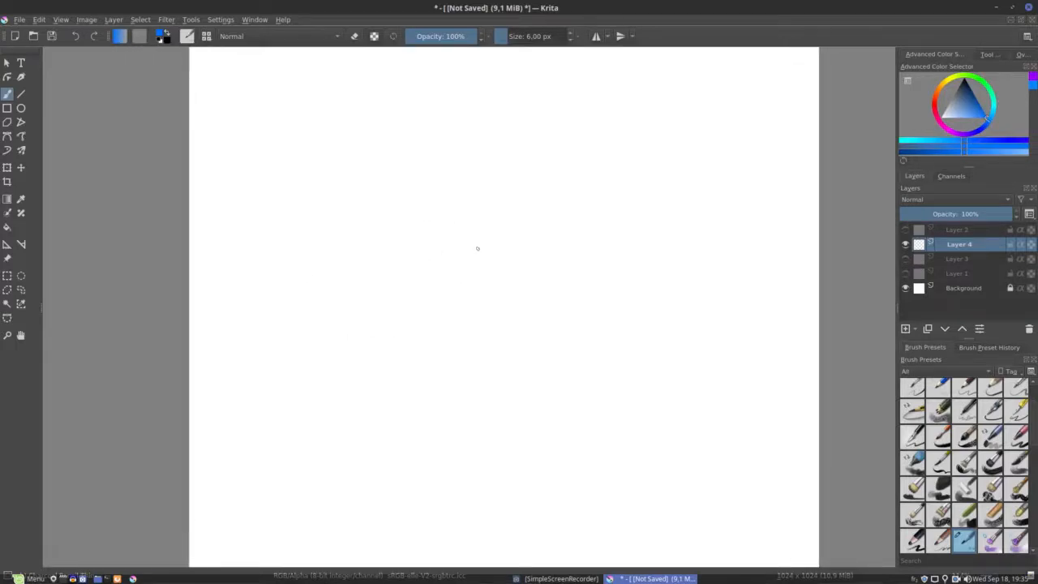
Show Layer 1 to review the blue construction sketches, and hide it again
{"action": "key", "text": "Tab"}
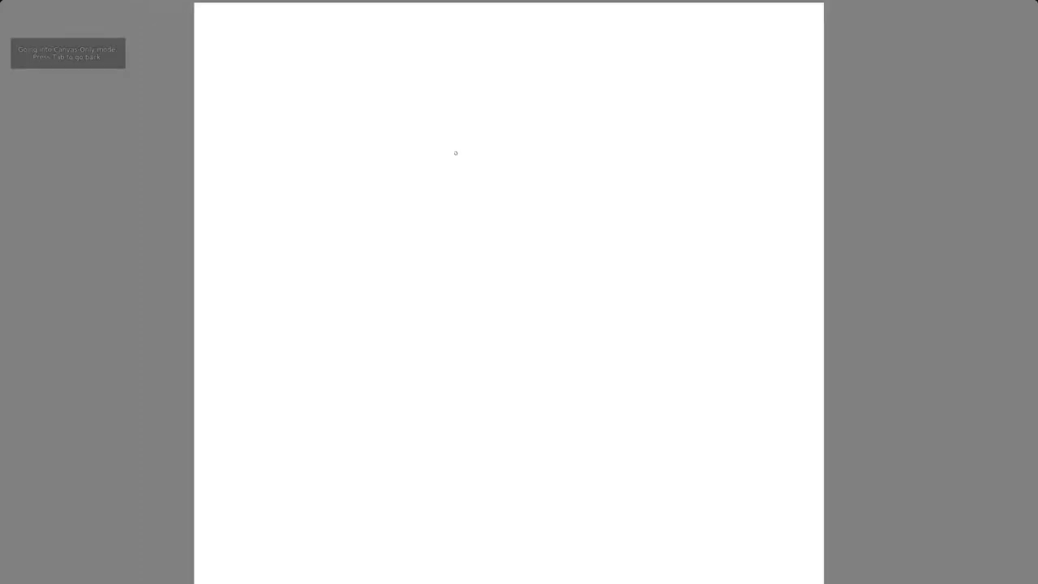
{"action": "key", "text": "Tab"}
{"action": "left_click", "coordinate": [904, 273]}
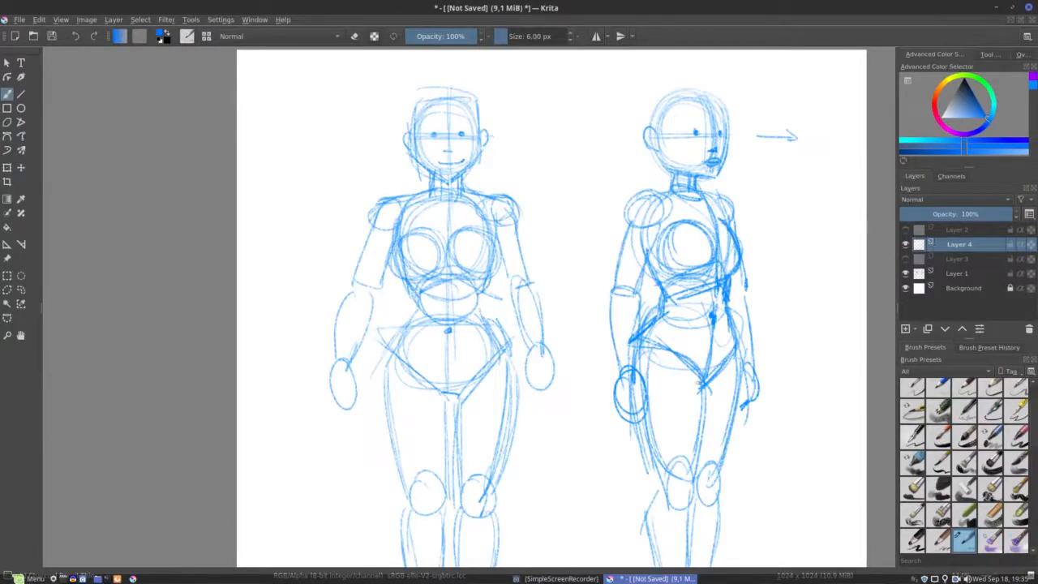
{"action": "left_click", "coordinate": [904, 273]}
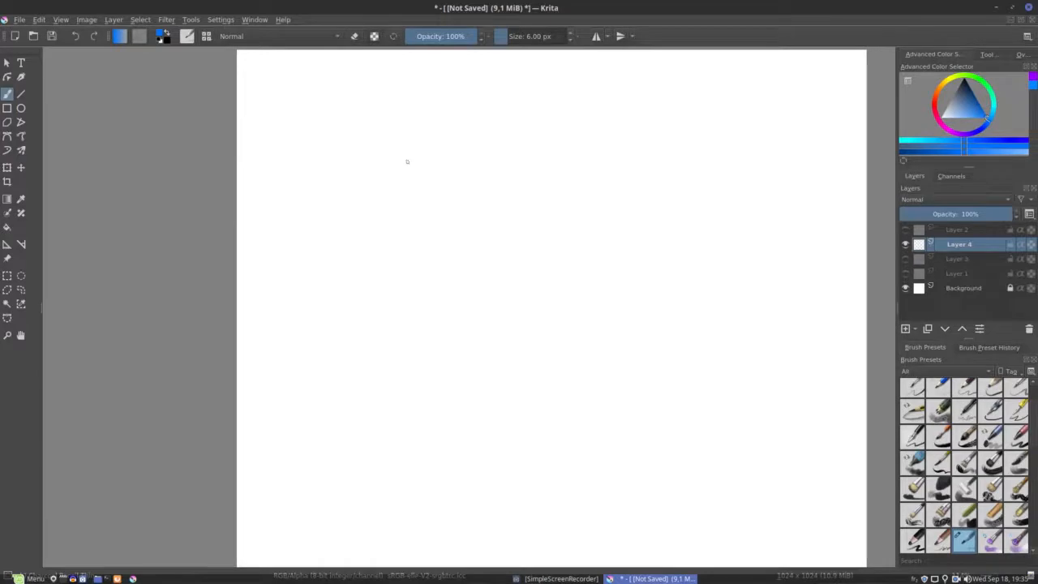
Hide the interface and rough in overlapping ovals for the head, ribcage and pelvis of a reclining figure
{"action": "key", "text": "Tab"}
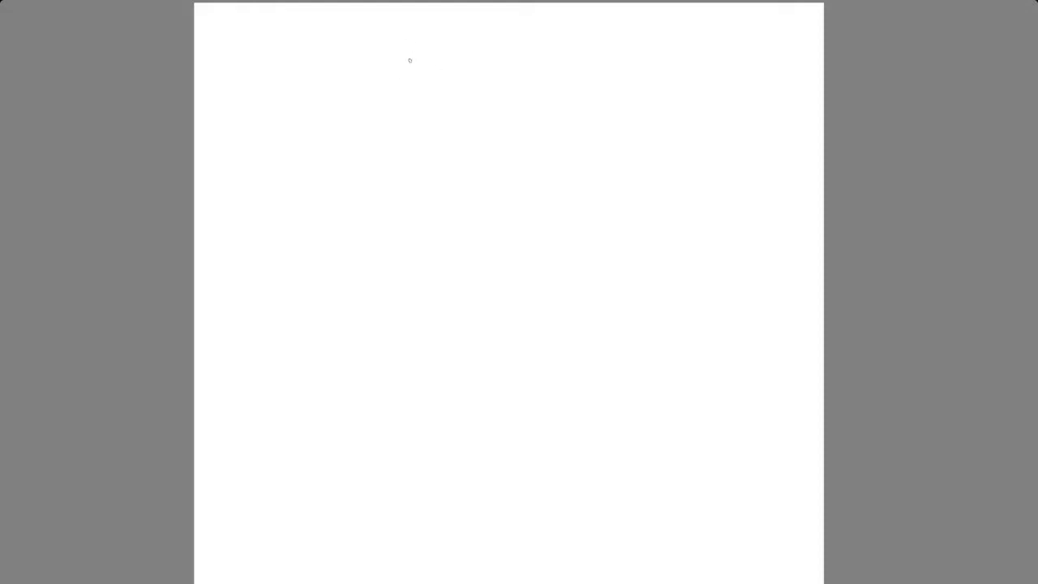
{"action": "mouse_move", "coordinate": [438, 49]}
{"action": "left_mouse_down"}
{"action": "mouse_move", "coordinate": [405, 112]}
{"action": "mouse_move", "coordinate": [455, 58]}
{"action": "mouse_move", "coordinate": [437, 119]}
{"action": "mouse_move", "coordinate": [420, 47]}
{"action": "mouse_move", "coordinate": [443, 99]}
{"action": "left_mouse_up"}
{"action": "mouse_move", "coordinate": [416, 50]}
{"action": "left_mouse_down"}
{"action": "mouse_move", "coordinate": [471, 83]}
{"action": "mouse_move", "coordinate": [433, 121]}
{"action": "mouse_move", "coordinate": [398, 107]}
{"action": "mouse_move", "coordinate": [445, 118]}
{"action": "left_mouse_up"}
{"action": "left_click_drag", "start_coordinate": [455, 62], "coordinate": [456, 103]}
{"action": "mouse_move", "coordinate": [428, 143]}
{"action": "left_mouse_down"}
{"action": "mouse_move", "coordinate": [391, 147]}
{"action": "mouse_move", "coordinate": [429, 150]}
{"action": "mouse_move", "coordinate": [444, 166]}
{"action": "mouse_move", "coordinate": [432, 162]}
{"action": "mouse_move", "coordinate": [448, 180]}
{"action": "mouse_move", "coordinate": [434, 214]}
{"action": "mouse_move", "coordinate": [372, 139]}
{"action": "mouse_move", "coordinate": [352, 194]}
{"action": "left_mouse_up"}
{"action": "mouse_move", "coordinate": [426, 139]}
{"action": "left_mouse_down"}
{"action": "mouse_move", "coordinate": [448, 185]}
{"action": "mouse_move", "coordinate": [440, 232]}
{"action": "left_mouse_up"}
{"action": "mouse_move", "coordinate": [488, 266]}
{"action": "left_mouse_down"}
{"action": "mouse_move", "coordinate": [489, 313]}
{"action": "mouse_move", "coordinate": [517, 277]}
{"action": "left_mouse_up"}
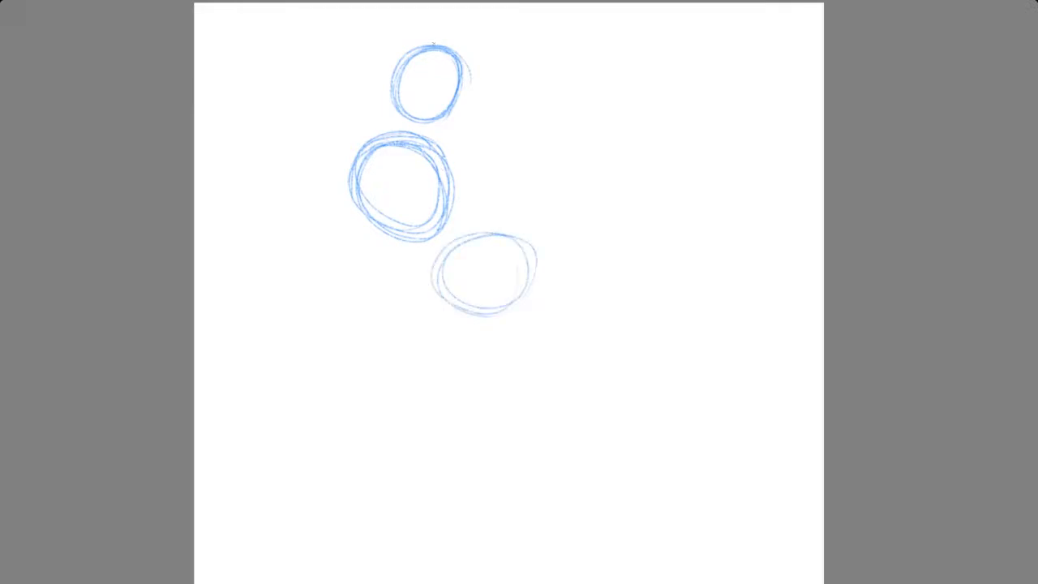
Draw curved centre guides over the reclining figure's head, ribcage and pelvis
{"action": "left_click_drag", "start_coordinate": [445, 52], "coordinate": [427, 126]}
{"action": "left_click_drag", "start_coordinate": [445, 55], "coordinate": [441, 217]}
{"action": "mouse_move", "coordinate": [411, 151]}
{"action": "left_mouse_down"}
{"action": "mouse_move", "coordinate": [429, 221]}
{"action": "mouse_move", "coordinate": [526, 279]}
{"action": "left_mouse_up"}
{"action": "left_click_drag", "start_coordinate": [489, 240], "coordinate": [519, 289]}
Add the neck lines, both shoulder ovals and a belly circle bridging the ribcage and pelvis
{"action": "mouse_move", "coordinate": [399, 113]}
{"action": "left_mouse_down"}
{"action": "mouse_move", "coordinate": [393, 140]}
{"action": "mouse_move", "coordinate": [410, 142]}
{"action": "mouse_move", "coordinate": [355, 146]}
{"action": "mouse_move", "coordinate": [350, 195]}
{"action": "left_mouse_up"}
{"action": "mouse_move", "coordinate": [364, 143]}
{"action": "left_mouse_down"}
{"action": "mouse_move", "coordinate": [424, 131]}
{"action": "mouse_move", "coordinate": [445, 146]}
{"action": "left_mouse_up"}
{"action": "left_click_drag", "start_coordinate": [423, 137], "coordinate": [450, 193]}
{"action": "left_click_drag", "start_coordinate": [366, 152], "coordinate": [378, 155]}
{"action": "left_click_drag", "start_coordinate": [444, 136], "coordinate": [448, 141]}
{"action": "mouse_move", "coordinate": [454, 217]}
{"action": "left_mouse_down"}
{"action": "mouse_move", "coordinate": [430, 261]}
{"action": "mouse_move", "coordinate": [474, 223]}
{"action": "left_mouse_up"}
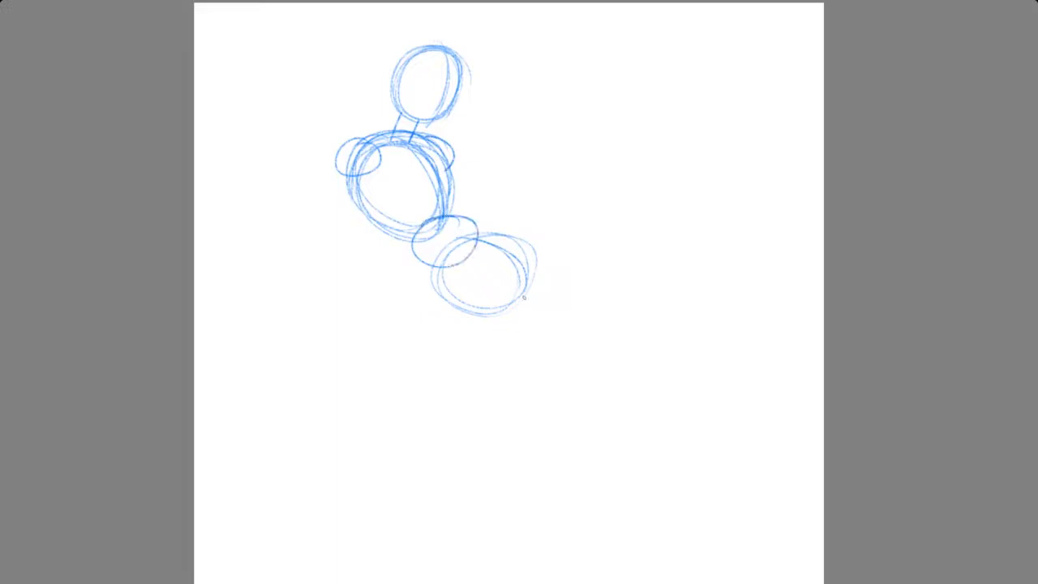
Sketch both raised thighs extending from the reclining figure's pelvis up to the knees
{"action": "mouse_move", "coordinate": [464, 276]}
{"action": "left_mouse_down"}
{"action": "mouse_move", "coordinate": [522, 260]}
{"action": "mouse_move", "coordinate": [546, 240]}
{"action": "mouse_move", "coordinate": [617, 244]}
{"action": "mouse_move", "coordinate": [513, 300]}
{"action": "left_mouse_up"}
{"action": "left_click_drag", "start_coordinate": [571, 285], "coordinate": [488, 315]}
{"action": "mouse_move", "coordinate": [467, 271]}
{"action": "left_mouse_down"}
{"action": "mouse_move", "coordinate": [565, 235]}
{"action": "mouse_move", "coordinate": [609, 244]}
{"action": "left_mouse_up"}
{"action": "mouse_move", "coordinate": [503, 233]}
{"action": "left_mouse_down"}
{"action": "mouse_move", "coordinate": [577, 174]}
{"action": "mouse_move", "coordinate": [601, 175]}
{"action": "mouse_move", "coordinate": [570, 233]}
{"action": "left_mouse_up"}
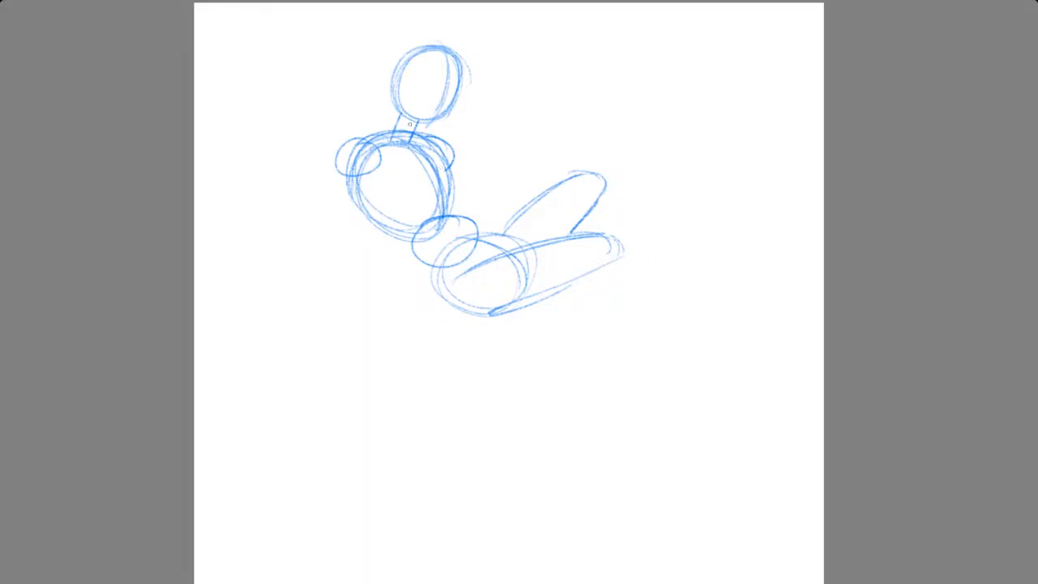
Draw the torso's curved centre line from the neck through the belly to the pelvis
{"action": "mouse_move", "coordinate": [396, 144]}
{"action": "left_mouse_down"}
{"action": "mouse_move", "coordinate": [414, 226]}
{"action": "mouse_move", "coordinate": [509, 300]}
{"action": "mouse_move", "coordinate": [454, 274]}
{"action": "mouse_move", "coordinate": [377, 129]}
{"action": "left_mouse_up"}
{"action": "mouse_move", "coordinate": [421, 98]}
{"action": "left_mouse_down"}
{"action": "mouse_move", "coordinate": [396, 128]}
{"action": "mouse_move", "coordinate": [426, 244]}
{"action": "left_mouse_up"}
{"action": "left_click_drag", "start_coordinate": [403, 197], "coordinate": [502, 294]}
Add knee circles and draw both tapering lower legs down to the ankles
{"action": "left_click_drag", "start_coordinate": [610, 235], "coordinate": [618, 240]}
{"action": "left_click_drag", "start_coordinate": [590, 172], "coordinate": [585, 170]}
{"action": "left_click_drag", "start_coordinate": [616, 235], "coordinate": [652, 352]}
{"action": "mouse_move", "coordinate": [603, 260]}
{"action": "left_mouse_down"}
{"action": "mouse_move", "coordinate": [592, 298]}
{"action": "mouse_move", "coordinate": [655, 371]}
{"action": "left_mouse_up"}
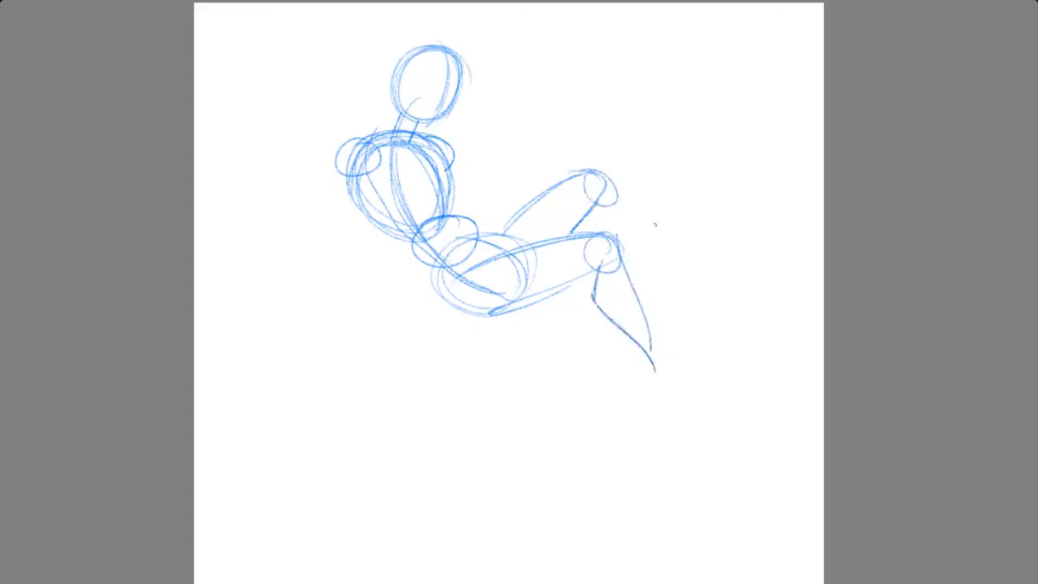
{"action": "left_click_drag", "start_coordinate": [613, 184], "coordinate": [676, 243]}
{"action": "mouse_move", "coordinate": [602, 197]}
{"action": "left_mouse_down"}
{"action": "mouse_move", "coordinate": [612, 234]}
{"action": "mouse_move", "coordinate": [675, 258]}
{"action": "left_mouse_up"}
{"action": "left_click_drag", "start_coordinate": [608, 227], "coordinate": [686, 261]}
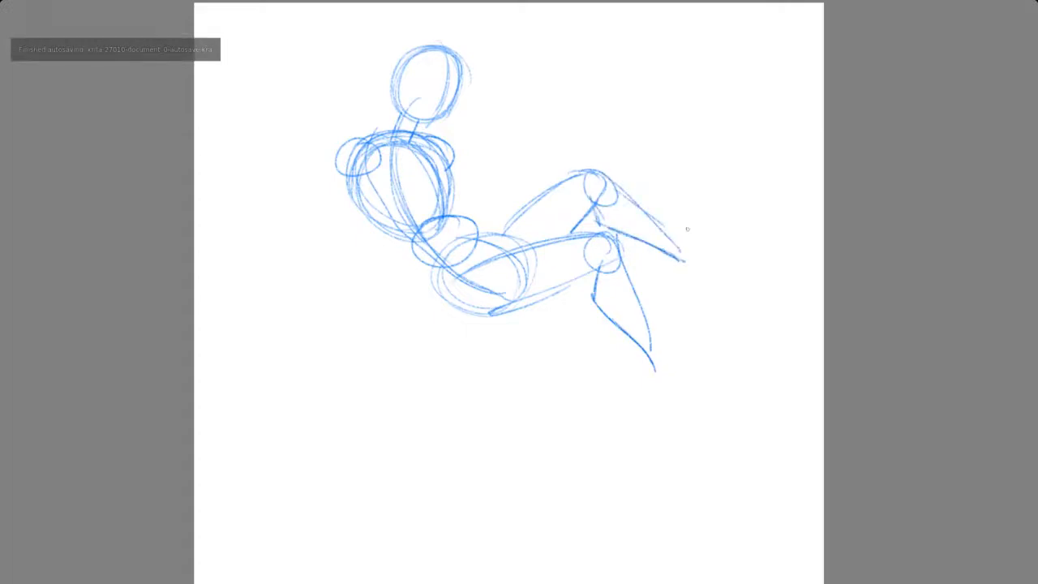
Sketch pointed wedge shapes for both feet of the reclining figure
{"action": "mouse_move", "coordinate": [649, 350]}
{"action": "left_mouse_down"}
{"action": "mouse_move", "coordinate": [645, 377]}
{"action": "mouse_move", "coordinate": [714, 354]}
{"action": "mouse_move", "coordinate": [661, 378]}
{"action": "left_mouse_up"}
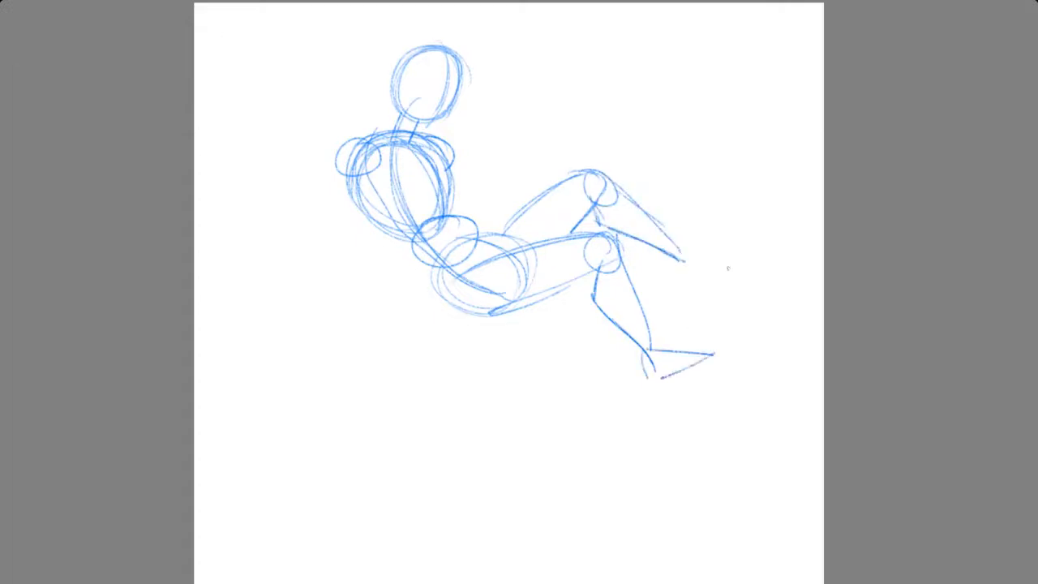
{"action": "mouse_move", "coordinate": [679, 250]}
{"action": "left_mouse_down"}
{"action": "mouse_move", "coordinate": [742, 233]}
{"action": "mouse_move", "coordinate": [689, 272]}
{"action": "left_mouse_up"}
{"action": "left_click_drag", "start_coordinate": [676, 261], "coordinate": [696, 271]}
Draw the bent supporting arm behind the reclining figure, ending in an oval hand
{"action": "left_click_drag", "start_coordinate": [342, 160], "coordinate": [337, 243]}
{"action": "mouse_move", "coordinate": [352, 171]}
{"action": "left_mouse_down"}
{"action": "mouse_move", "coordinate": [365, 175]}
{"action": "mouse_move", "coordinate": [361, 242]}
{"action": "left_mouse_up"}
{"action": "mouse_move", "coordinate": [361, 235]}
{"action": "left_mouse_down"}
{"action": "mouse_move", "coordinate": [330, 252]}
{"action": "mouse_move", "coordinate": [385, 318]}
{"action": "mouse_move", "coordinate": [370, 239]}
{"action": "mouse_move", "coordinate": [395, 318]}
{"action": "left_mouse_up"}
{"action": "mouse_move", "coordinate": [335, 245]}
{"action": "left_mouse_down"}
{"action": "mouse_move", "coordinate": [394, 320]}
{"action": "mouse_move", "coordinate": [430, 324]}
{"action": "mouse_move", "coordinate": [392, 318]}
{"action": "left_mouse_up"}
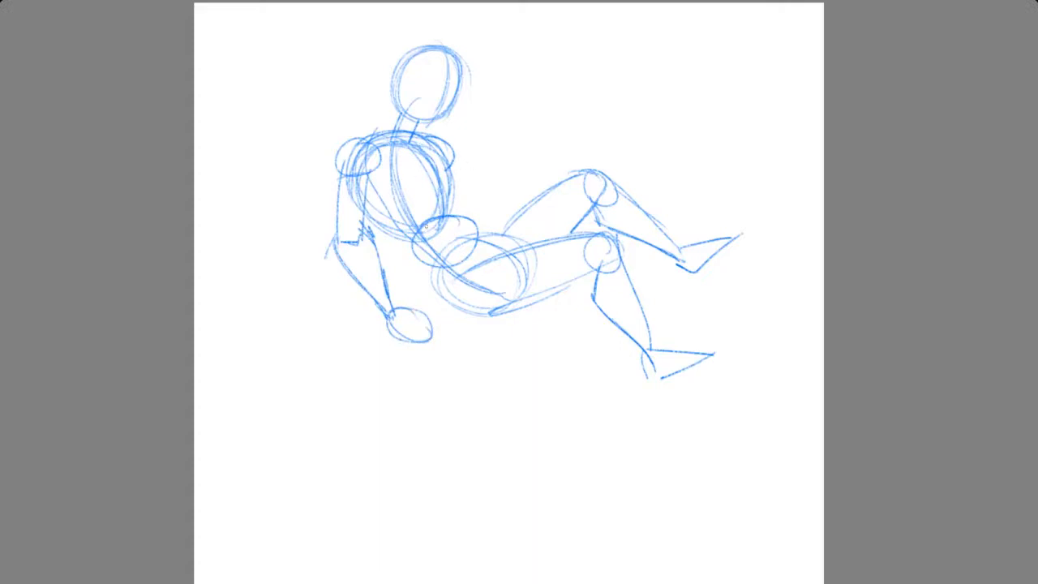
Define the reclining figure's torso with the lower rib arch, side and waist contours, and hip lines
{"action": "left_click_drag", "start_coordinate": [440, 196], "coordinate": [402, 240]}
{"action": "left_click_drag", "start_coordinate": [430, 151], "coordinate": [462, 216]}
{"action": "left_click_drag", "start_coordinate": [448, 175], "coordinate": [463, 222]}
{"action": "left_click_drag", "start_coordinate": [369, 180], "coordinate": [415, 257]}
{"action": "left_click_drag", "start_coordinate": [375, 220], "coordinate": [418, 253]}
{"action": "mouse_move", "coordinate": [456, 218]}
{"action": "left_mouse_down"}
{"action": "mouse_move", "coordinate": [459, 233]}
{"action": "mouse_move", "coordinate": [512, 259]}
{"action": "left_mouse_up"}
{"action": "left_click_drag", "start_coordinate": [442, 275], "coordinate": [490, 309]}
Draw the arm reaching over the knees with its oval hand, and add the eye line, facial features and ear
{"action": "left_click_drag", "start_coordinate": [450, 150], "coordinate": [501, 162]}
{"action": "left_click_drag", "start_coordinate": [443, 175], "coordinate": [470, 180]}
{"action": "mouse_move", "coordinate": [480, 184]}
{"action": "left_mouse_down"}
{"action": "mouse_move", "coordinate": [564, 136]}
{"action": "mouse_move", "coordinate": [570, 145]}
{"action": "left_mouse_up"}
{"action": "mouse_move", "coordinate": [525, 177]}
{"action": "left_mouse_down"}
{"action": "mouse_move", "coordinate": [600, 118]}
{"action": "mouse_move", "coordinate": [572, 145]}
{"action": "left_mouse_up"}
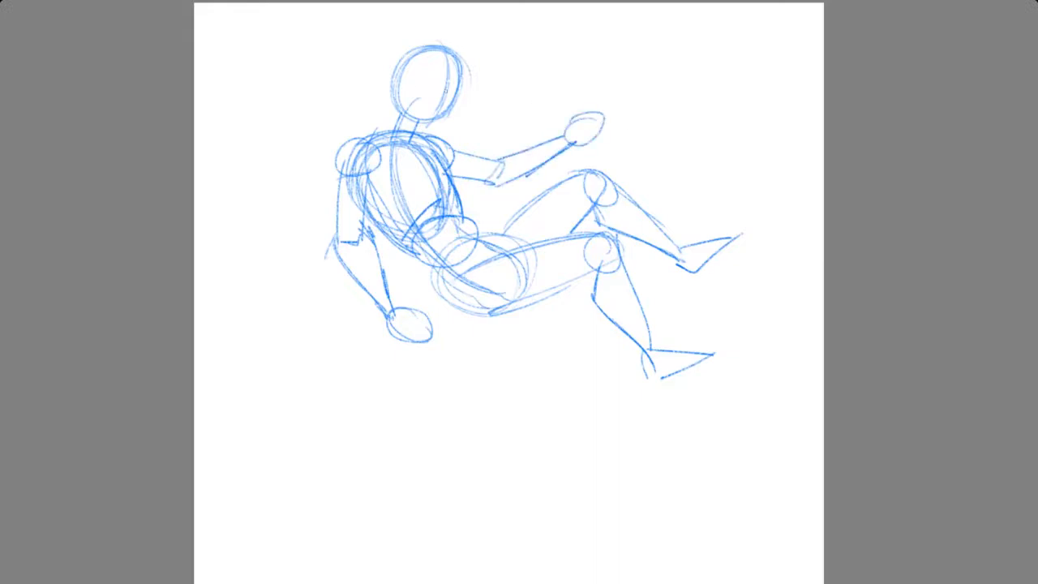
{"action": "mouse_move", "coordinate": [397, 68]}
{"action": "left_mouse_down"}
{"action": "mouse_move", "coordinate": [391, 85]}
{"action": "mouse_move", "coordinate": [454, 92]}
{"action": "mouse_move", "coordinate": [439, 87]}
{"action": "mouse_move", "coordinate": [452, 92]}
{"action": "mouse_move", "coordinate": [446, 102]}
{"action": "left_mouse_up"}
Add a new layer above Layer 4, hide Layer 4, and return to the canvas-only view
{"action": "key", "text": "Tab"}
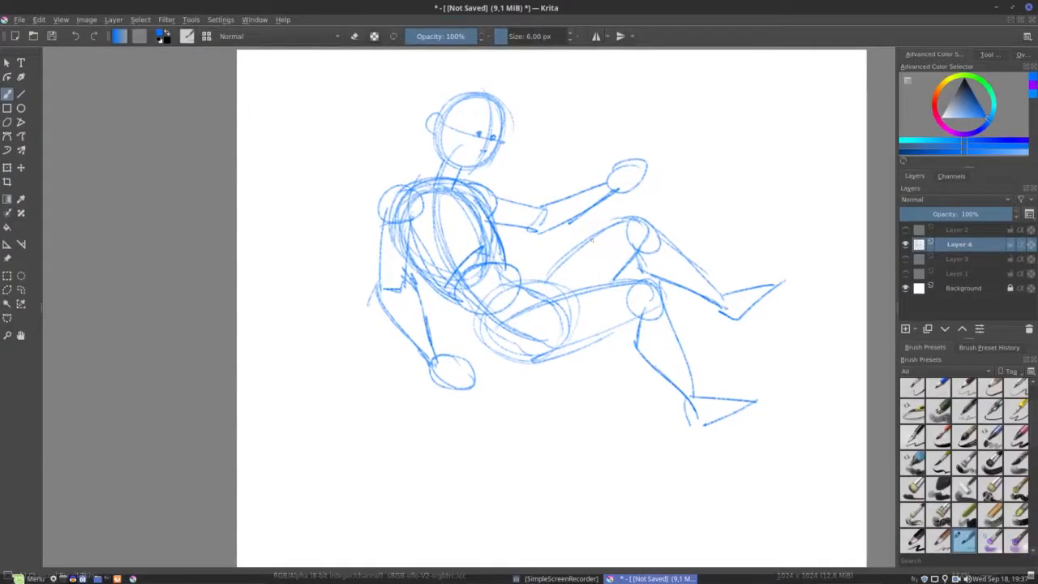
{"action": "left_click", "coordinate": [905, 329]}
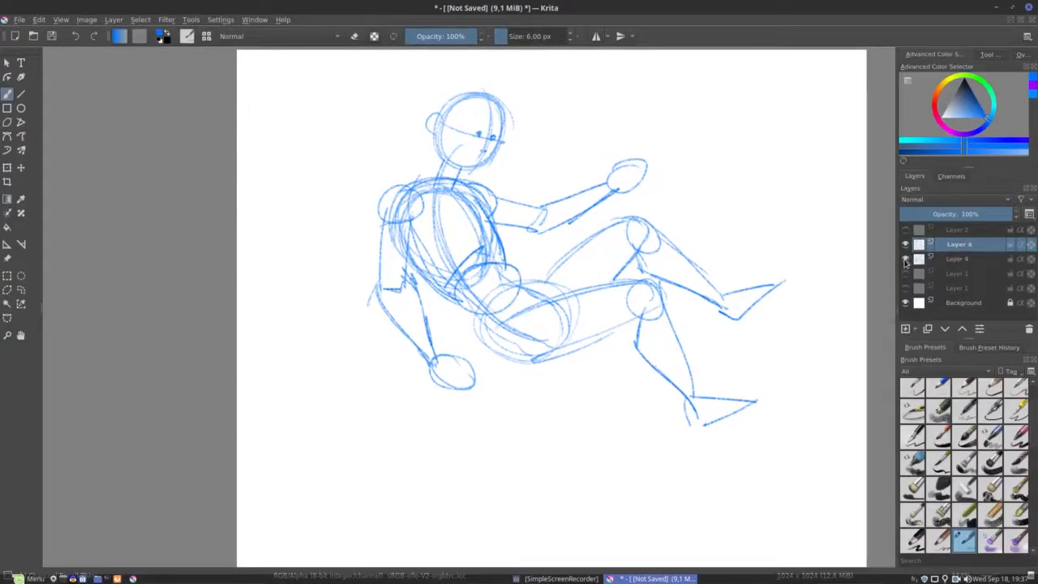
{"action": "left_click", "coordinate": [906, 259]}
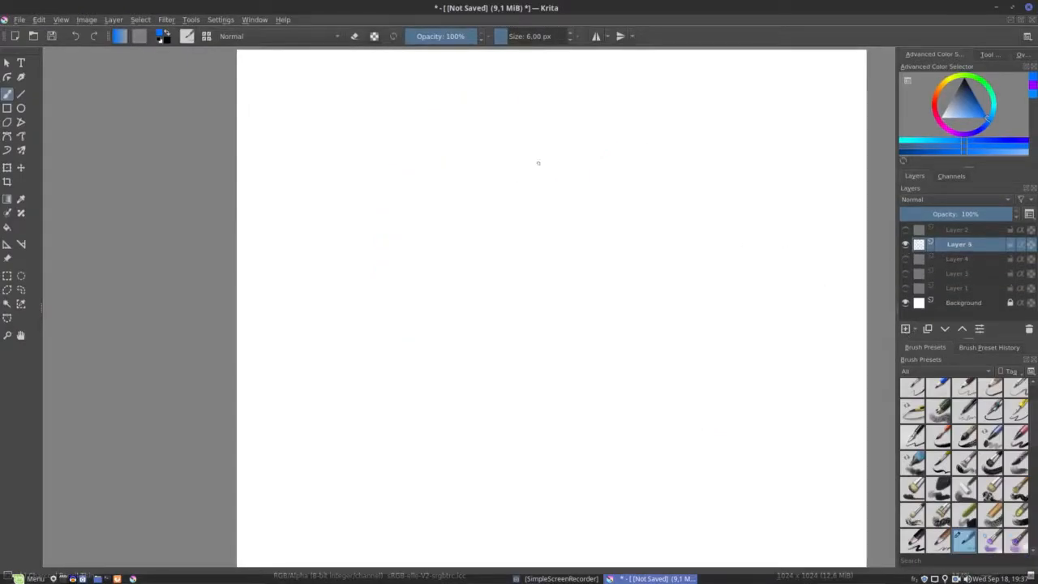
{"action": "key", "text": "Tab"}
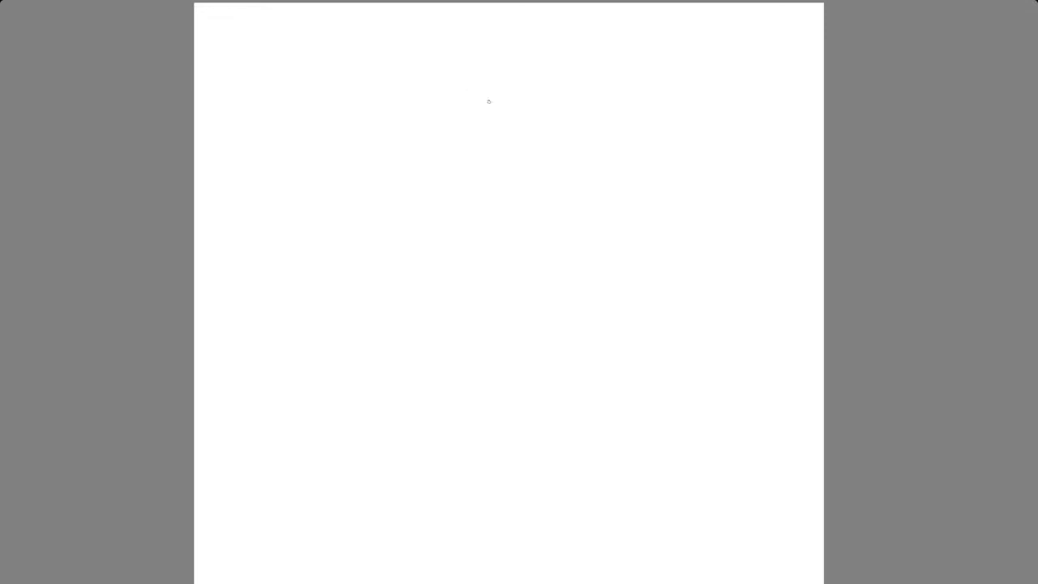
Sketch the head oval of a sitting figure with a curved centre line and a slanted eye line
{"action": "mouse_move", "coordinate": [485, 55]}
{"action": "left_mouse_down"}
{"action": "mouse_move", "coordinate": [496, 100]}
{"action": "mouse_move", "coordinate": [451, 105]}
{"action": "mouse_move", "coordinate": [486, 130]}
{"action": "mouse_move", "coordinate": [452, 123]}
{"action": "mouse_move", "coordinate": [486, 142]}
{"action": "mouse_move", "coordinate": [470, 65]}
{"action": "mouse_move", "coordinate": [475, 119]}
{"action": "mouse_move", "coordinate": [509, 84]}
{"action": "mouse_move", "coordinate": [494, 134]}
{"action": "left_mouse_up"}
{"action": "mouse_move", "coordinate": [498, 85]}
{"action": "left_mouse_down"}
{"action": "mouse_move", "coordinate": [506, 135]}
{"action": "mouse_move", "coordinate": [504, 92]}
{"action": "left_mouse_up"}
{"action": "left_click_drag", "start_coordinate": [442, 65], "coordinate": [506, 114]}
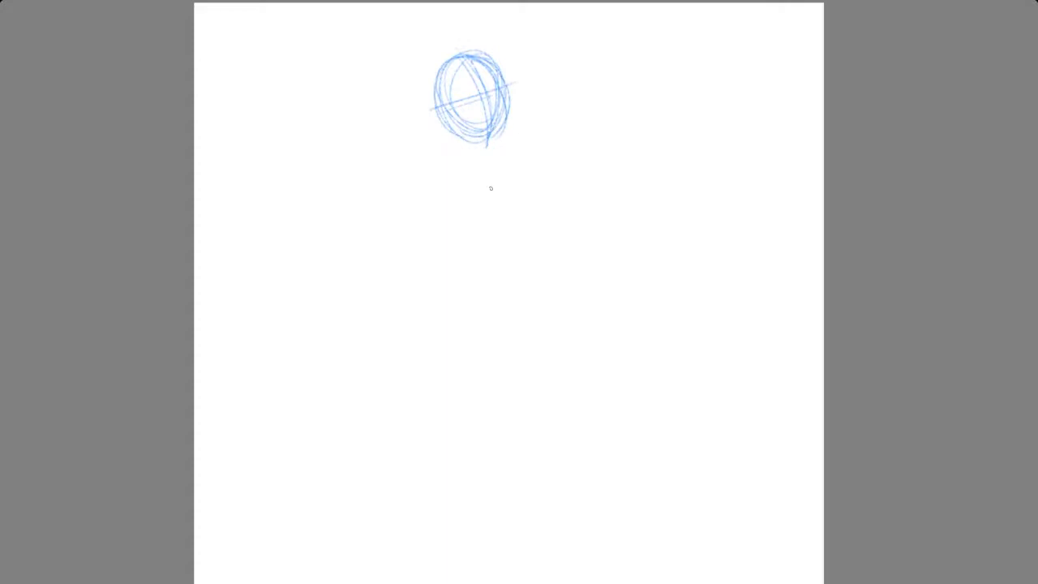
Rough in the round ribcage below the head and the pelvis shape offset down toward the canvas's left half
{"action": "mouse_move", "coordinate": [464, 160]}
{"action": "left_mouse_down"}
{"action": "mouse_move", "coordinate": [439, 160]}
{"action": "mouse_move", "coordinate": [419, 213]}
{"action": "mouse_move", "coordinate": [417, 175]}
{"action": "mouse_move", "coordinate": [500, 166]}
{"action": "left_mouse_up"}
{"action": "mouse_move", "coordinate": [363, 265]}
{"action": "left_mouse_down"}
{"action": "mouse_move", "coordinate": [463, 285]}
{"action": "mouse_move", "coordinate": [355, 301]}
{"action": "mouse_move", "coordinate": [393, 344]}
{"action": "left_mouse_up"}
{"action": "left_click_drag", "start_coordinate": [371, 300], "coordinate": [437, 337]}
{"action": "left_click_drag", "start_coordinate": [394, 269], "coordinate": [365, 284]}
{"action": "left_click_drag", "start_coordinate": [462, 274], "coordinate": [461, 312]}
{"action": "mouse_move", "coordinate": [410, 340]}
{"action": "left_mouse_down"}
{"action": "mouse_move", "coordinate": [454, 324]}
{"action": "mouse_move", "coordinate": [422, 342]}
{"action": "left_mouse_up"}
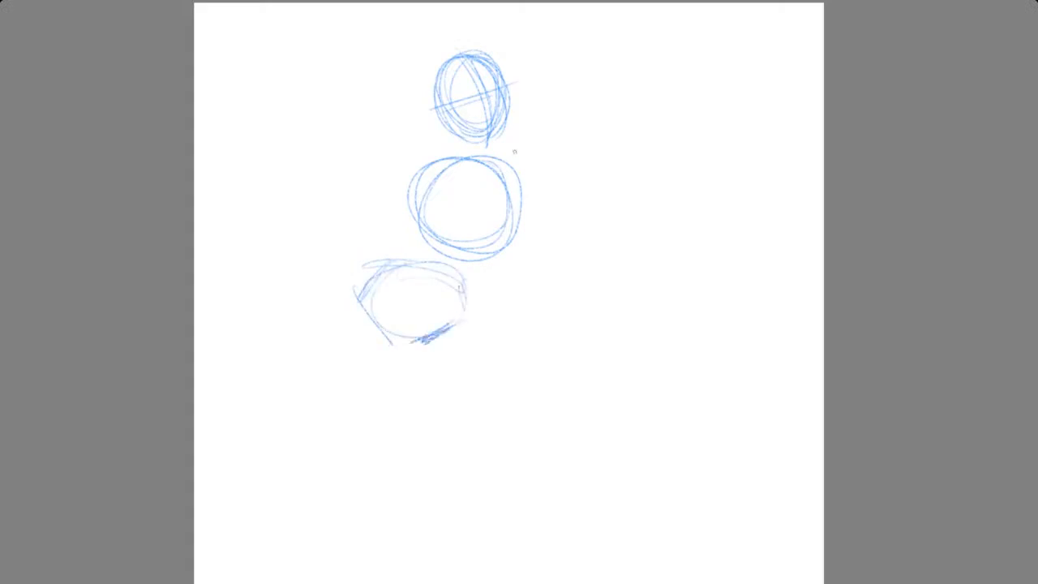
Connect the head and ribcage with a neck and add an oval for each shoulder
{"action": "mouse_move", "coordinate": [464, 135]}
{"action": "left_mouse_down"}
{"action": "mouse_move", "coordinate": [463, 167]}
{"action": "mouse_move", "coordinate": [484, 165]}
{"action": "mouse_move", "coordinate": [483, 150]}
{"action": "left_mouse_up"}
{"action": "mouse_move", "coordinate": [449, 167]}
{"action": "left_mouse_down"}
{"action": "mouse_move", "coordinate": [491, 159]}
{"action": "mouse_move", "coordinate": [446, 155]}
{"action": "left_mouse_up"}
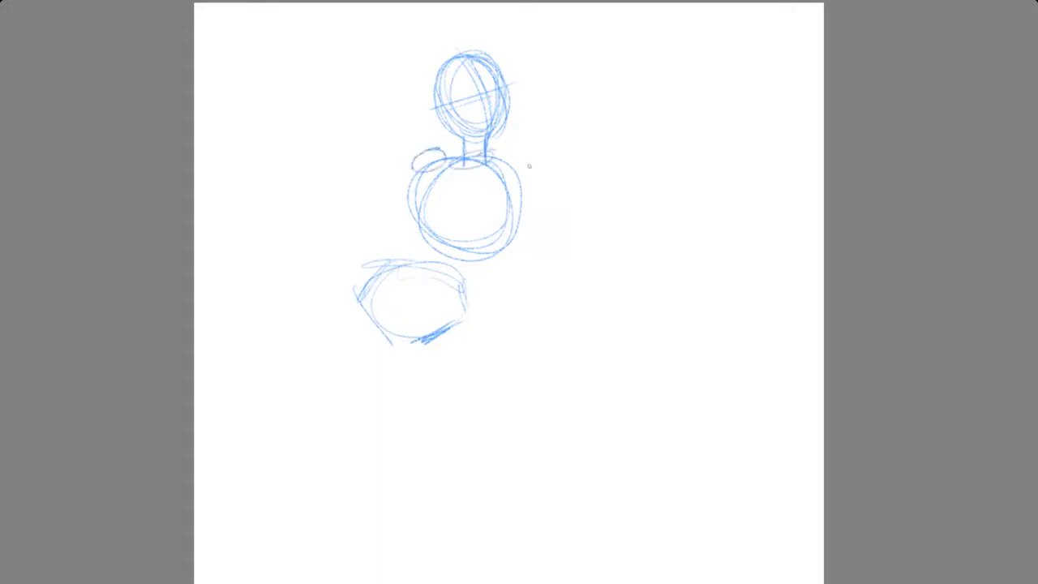
{"action": "left_click_drag", "start_coordinate": [516, 168], "coordinate": [520, 167]}
Reinforce the sitting figure's head guides and jaw, and mark two eye dots and a short mouth line
{"action": "mouse_move", "coordinate": [434, 96]}
{"action": "left_mouse_down"}
{"action": "mouse_move", "coordinate": [462, 146]}
{"action": "mouse_move", "coordinate": [509, 139]}
{"action": "mouse_move", "coordinate": [508, 84]}
{"action": "left_mouse_up"}
{"action": "left_click_drag", "start_coordinate": [507, 120], "coordinate": [487, 122]}
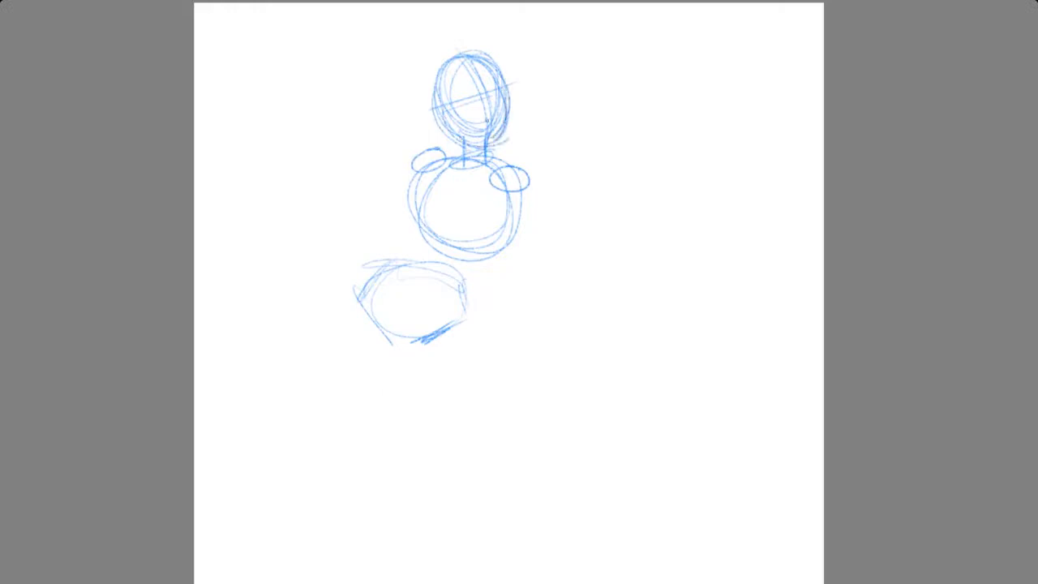
{"action": "left_click", "coordinate": [466, 98]}
{"action": "left_click", "coordinate": [494, 92]}
{"action": "left_click_drag", "start_coordinate": [484, 113], "coordinate": [494, 109]}
Draw the ribcage's centre line, tapering sides and arched lower edge
{"action": "mouse_move", "coordinate": [464, 162]}
{"action": "left_mouse_down"}
{"action": "mouse_move", "coordinate": [401, 250]}
{"action": "mouse_move", "coordinate": [448, 231]}
{"action": "mouse_move", "coordinate": [468, 272]}
{"action": "mouse_move", "coordinate": [408, 233]}
{"action": "left_mouse_up"}
{"action": "left_click_drag", "start_coordinate": [512, 175], "coordinate": [473, 272]}
{"action": "left_click_drag", "start_coordinate": [519, 209], "coordinate": [470, 277]}
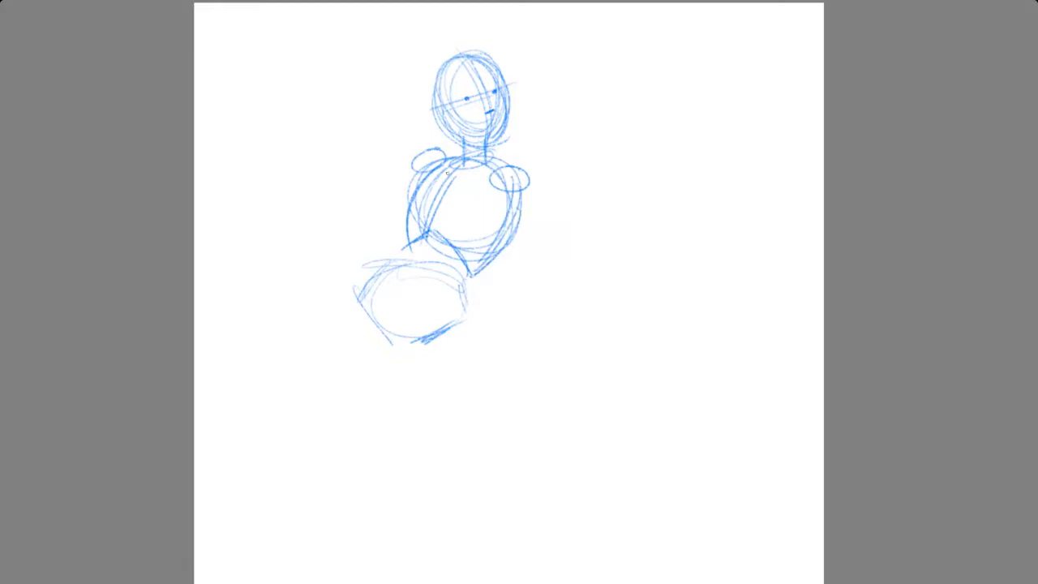
Sketch the belly circle and angular pelvis edges, and add the navel and waist contours
{"action": "mouse_move", "coordinate": [446, 287]}
{"action": "left_mouse_down"}
{"action": "mouse_move", "coordinate": [454, 277]}
{"action": "mouse_move", "coordinate": [445, 275]}
{"action": "mouse_move", "coordinate": [461, 299]}
{"action": "left_mouse_up"}
{"action": "mouse_move", "coordinate": [377, 260]}
{"action": "left_mouse_down"}
{"action": "mouse_move", "coordinate": [464, 295]}
{"action": "mouse_move", "coordinate": [350, 306]}
{"action": "mouse_move", "coordinate": [358, 301]}
{"action": "mouse_move", "coordinate": [389, 344]}
{"action": "left_mouse_up"}
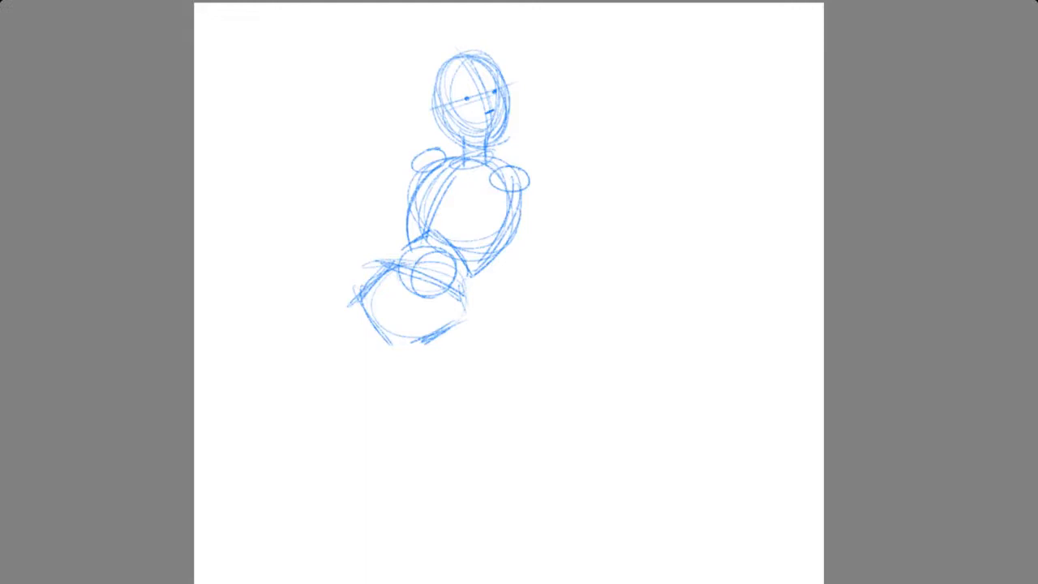
{"action": "left_click_drag", "start_coordinate": [400, 285], "coordinate": [404, 280]}
{"action": "left_click_drag", "start_coordinate": [475, 261], "coordinate": [457, 294]}
{"action": "mouse_move", "coordinate": [462, 167]}
{"action": "left_mouse_down"}
{"action": "mouse_move", "coordinate": [398, 283]}
{"action": "mouse_move", "coordinate": [401, 273]}
{"action": "left_mouse_up"}
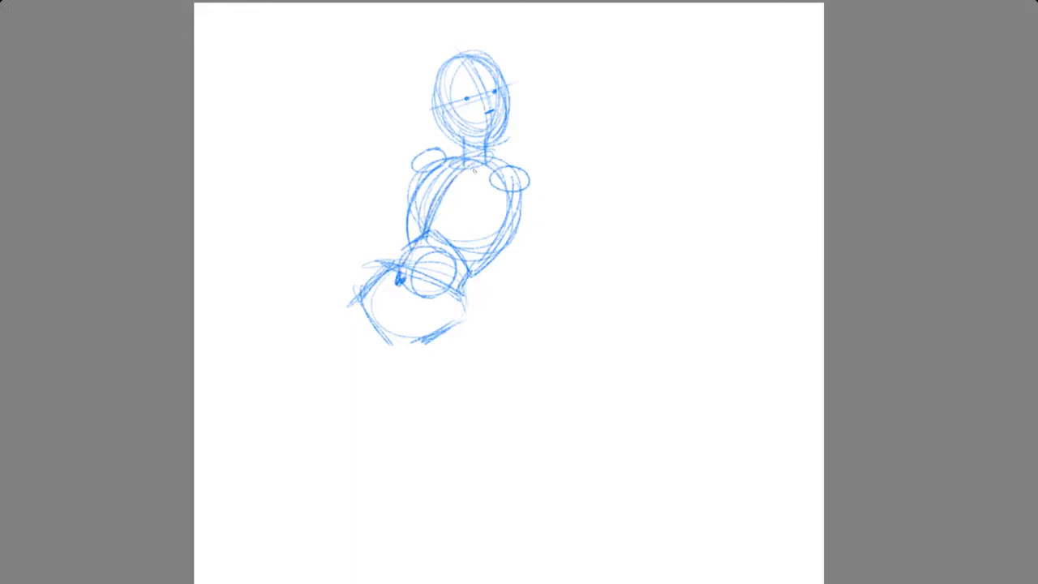
Draw both folded thighs with oval knees, plus the near lower leg and foot tucked back under the hips
{"action": "mouse_move", "coordinate": [361, 297]}
{"action": "left_mouse_down"}
{"action": "mouse_move", "coordinate": [237, 334]}
{"action": "mouse_move", "coordinate": [337, 302]}
{"action": "left_mouse_up"}
{"action": "left_click_drag", "start_coordinate": [466, 317], "coordinate": [289, 370]}
{"action": "mouse_move", "coordinate": [410, 326]}
{"action": "left_mouse_down"}
{"action": "mouse_move", "coordinate": [452, 316]}
{"action": "mouse_move", "coordinate": [455, 350]}
{"action": "mouse_move", "coordinate": [337, 396]}
{"action": "left_mouse_up"}
{"action": "left_click_drag", "start_coordinate": [451, 361], "coordinate": [364, 398]}
{"action": "mouse_move", "coordinate": [472, 308]}
{"action": "left_mouse_down"}
{"action": "mouse_move", "coordinate": [461, 346]}
{"action": "mouse_move", "coordinate": [345, 405]}
{"action": "left_mouse_up"}
{"action": "left_click_drag", "start_coordinate": [294, 368], "coordinate": [300, 365]}
{"action": "left_click_drag", "start_coordinate": [269, 378], "coordinate": [257, 357]}
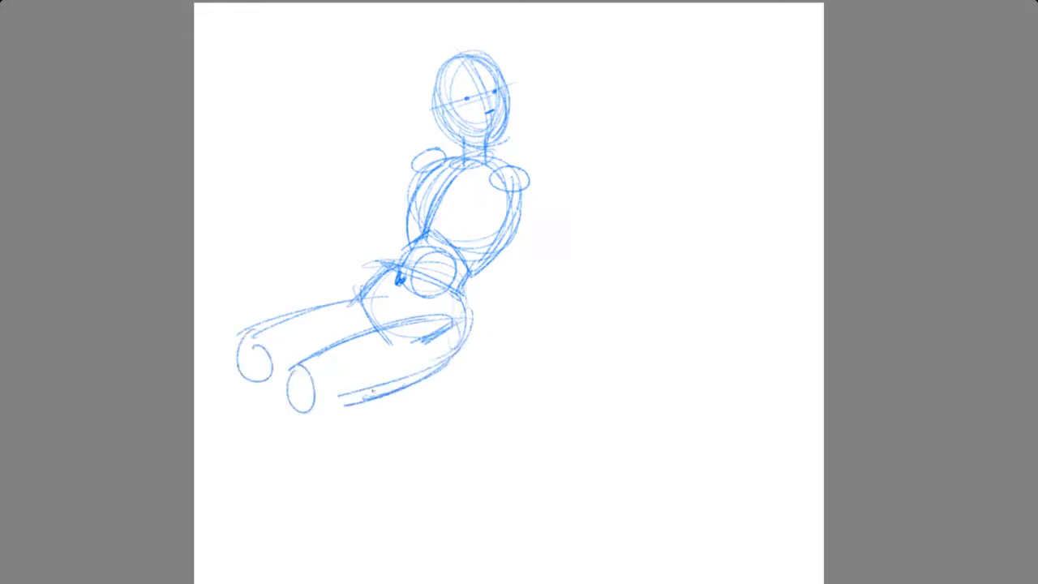
{"action": "mouse_move", "coordinate": [307, 414]}
{"action": "left_mouse_down"}
{"action": "mouse_move", "coordinate": [517, 379]}
{"action": "mouse_move", "coordinate": [467, 389]}
{"action": "left_mouse_up"}
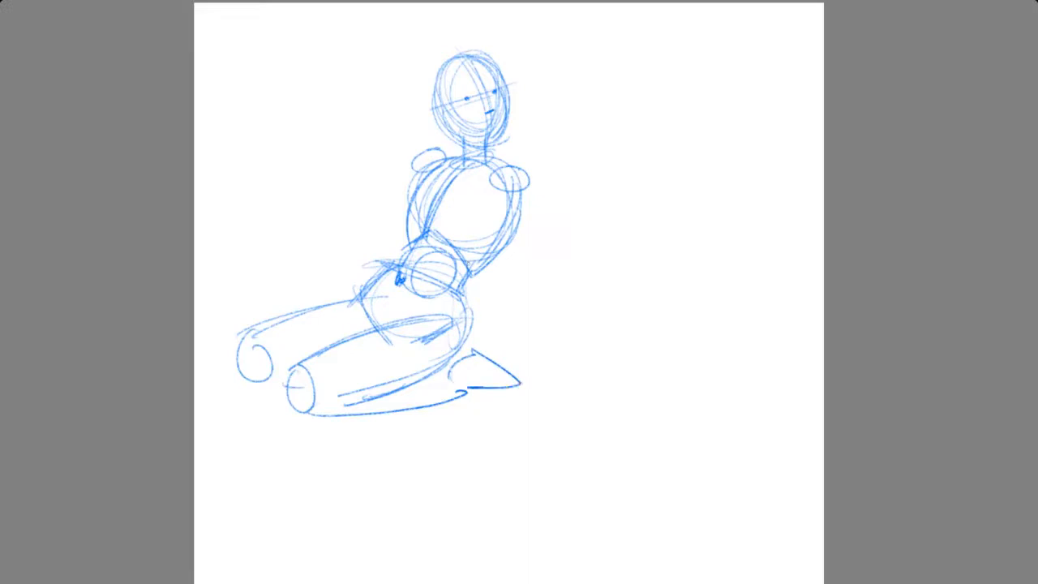
Draw the straight supporting arm from the near shoulder to the ground, with its elbow, forearm and splayed hand
{"action": "left_click_drag", "start_coordinate": [503, 206], "coordinate": [523, 257]}
{"action": "mouse_move", "coordinate": [494, 194]}
{"action": "left_mouse_down"}
{"action": "mouse_move", "coordinate": [502, 170]}
{"action": "mouse_move", "coordinate": [543, 253]}
{"action": "mouse_move", "coordinate": [519, 261]}
{"action": "mouse_move", "coordinate": [513, 284]}
{"action": "mouse_move", "coordinate": [556, 355]}
{"action": "left_mouse_up"}
{"action": "left_click_drag", "start_coordinate": [543, 265], "coordinate": [564, 350]}
{"action": "mouse_move", "coordinate": [546, 262]}
{"action": "left_mouse_down"}
{"action": "mouse_move", "coordinate": [536, 233]}
{"action": "mouse_move", "coordinate": [565, 282]}
{"action": "mouse_move", "coordinate": [563, 350]}
{"action": "left_mouse_up"}
{"action": "mouse_move", "coordinate": [556, 313]}
{"action": "left_mouse_down"}
{"action": "mouse_move", "coordinate": [563, 353]}
{"action": "mouse_move", "coordinate": [538, 386]}
{"action": "left_mouse_up"}
{"action": "mouse_move", "coordinate": [537, 388]}
{"action": "left_mouse_down"}
{"action": "mouse_move", "coordinate": [568, 371]}
{"action": "mouse_move", "coordinate": [608, 390]}
{"action": "left_mouse_up"}
{"action": "left_click_drag", "start_coordinate": [569, 347], "coordinate": [612, 388]}
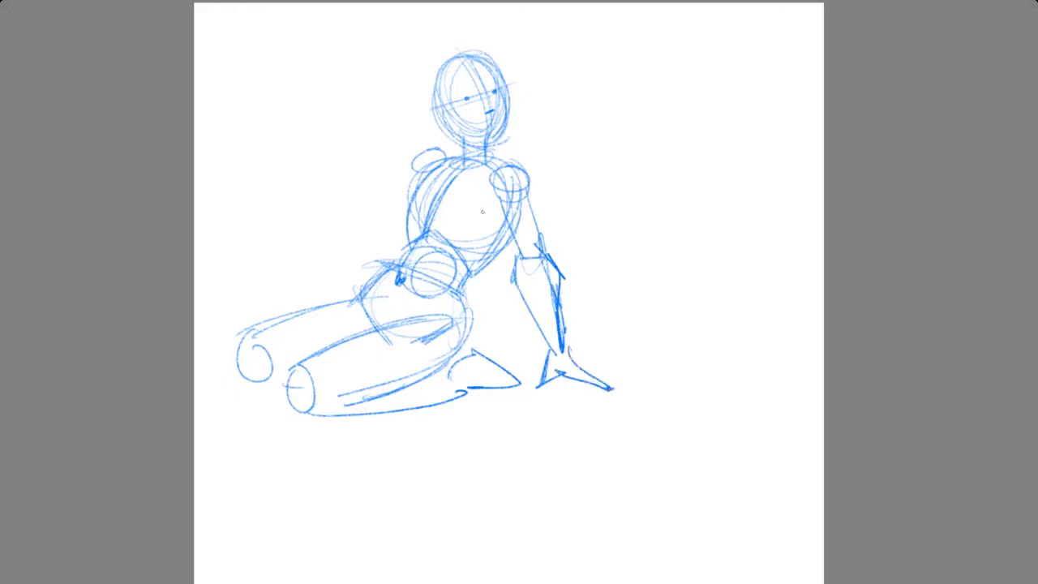
Add the two rounded breast shapes over the sitting figure's ribcage
{"action": "left_click_drag", "start_coordinate": [459, 261], "coordinate": [474, 302]}
{"action": "left_click_drag", "start_coordinate": [428, 194], "coordinate": [389, 231]}
{"action": "left_click_drag", "start_coordinate": [430, 204], "coordinate": [491, 245]}
{"action": "mouse_move", "coordinate": [475, 196]}
{"action": "left_mouse_down"}
{"action": "mouse_move", "coordinate": [479, 235]}
{"action": "mouse_move", "coordinate": [482, 213]}
{"action": "mouse_move", "coordinate": [489, 219]}
{"action": "mouse_move", "coordinate": [447, 235]}
{"action": "left_mouse_up"}
Strengthen the torso, waist and hip contours on both sides and the underside of the near thigh
{"action": "left_click_drag", "start_coordinate": [510, 209], "coordinate": [468, 285]}
{"action": "left_click_drag", "start_coordinate": [509, 232], "coordinate": [465, 321]}
{"action": "left_click_drag", "start_coordinate": [472, 279], "coordinate": [459, 373]}
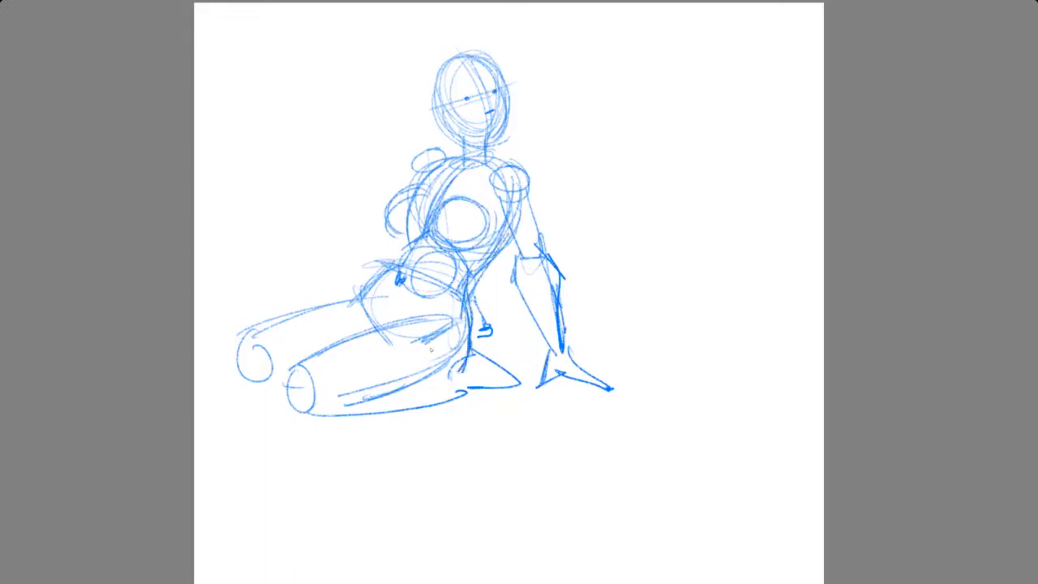
{"action": "mouse_move", "coordinate": [469, 332]}
{"action": "left_mouse_down"}
{"action": "mouse_move", "coordinate": [447, 381]}
{"action": "mouse_move", "coordinate": [354, 397]}
{"action": "left_mouse_up"}
{"action": "left_click_drag", "start_coordinate": [461, 365], "coordinate": [334, 408]}
{"action": "left_click_drag", "start_coordinate": [390, 397], "coordinate": [339, 410]}
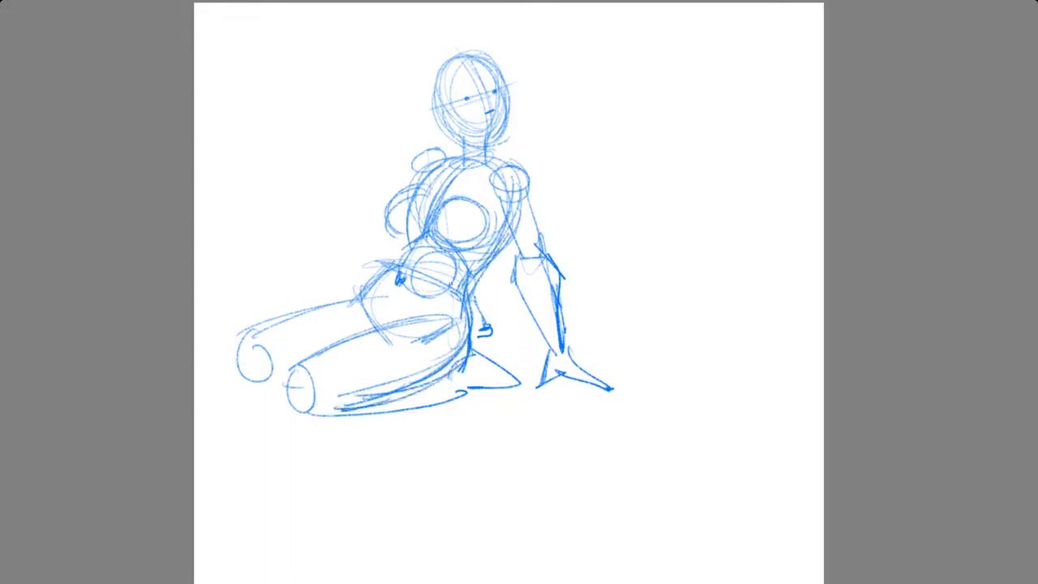
{"action": "mouse_move", "coordinate": [436, 165]}
{"action": "left_mouse_down"}
{"action": "mouse_move", "coordinate": [409, 243]}
{"action": "mouse_move", "coordinate": [354, 305]}
{"action": "left_mouse_up"}
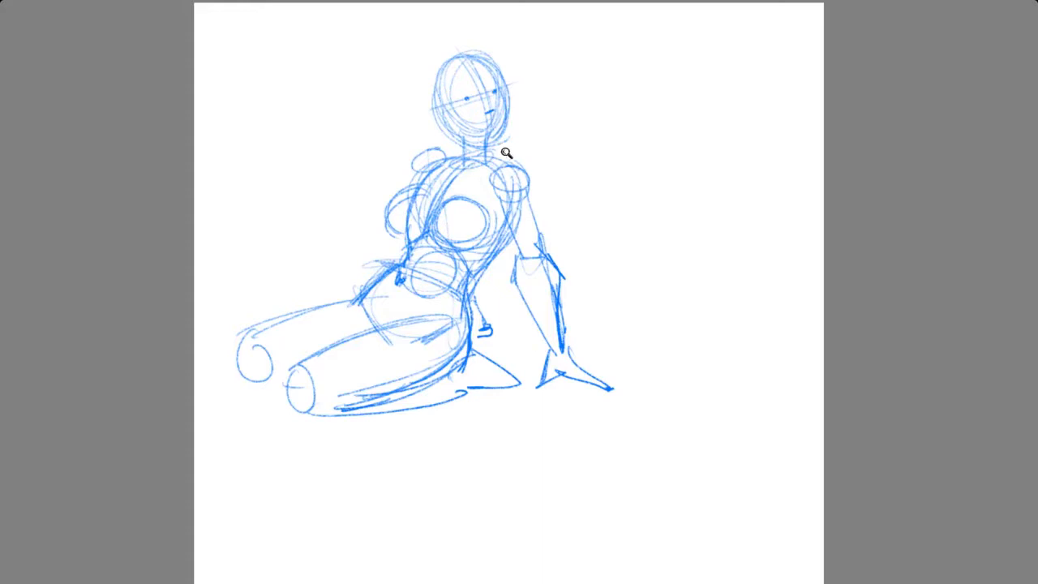
{"action": "scroll", "coordinate": [506, 153], "scroll_direction": "up", "scroll_amount": 5}
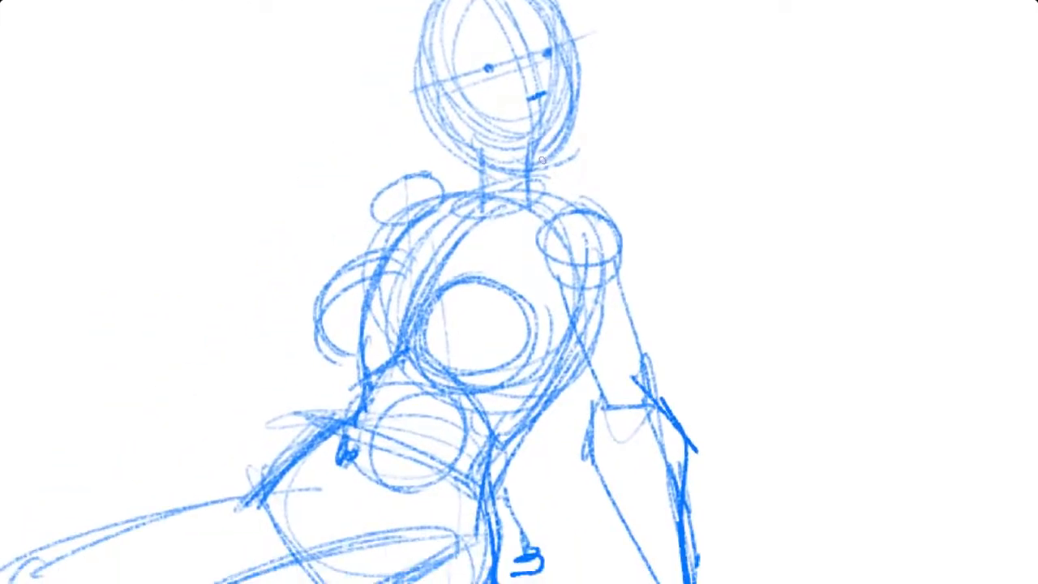
Move the sitting figure toward the canvas centre and scale it up evenly until it fills most of the canvas
{"action": "scroll", "coordinate": [537, 164], "scroll_direction": "down", "scroll_amount": 6}
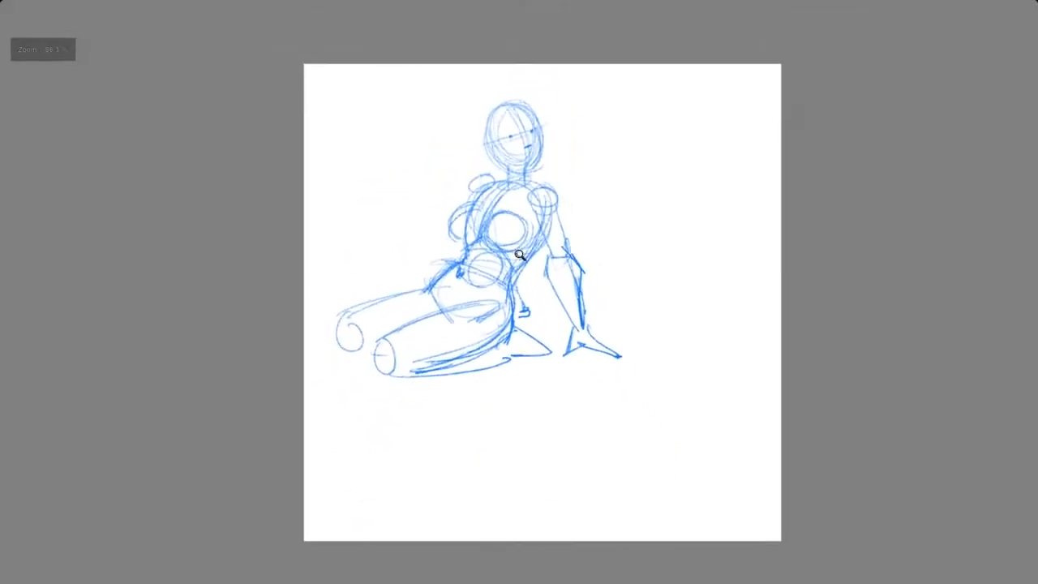
{"action": "key", "text": "Tab"}
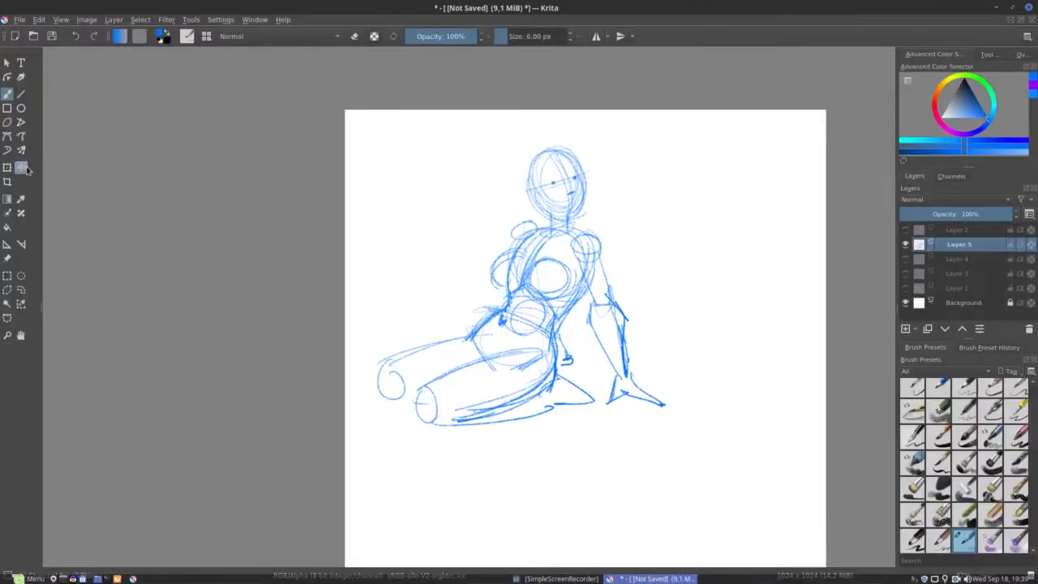
{"action": "left_click_drag", "start_coordinate": [557, 296], "coordinate": [605, 350]}
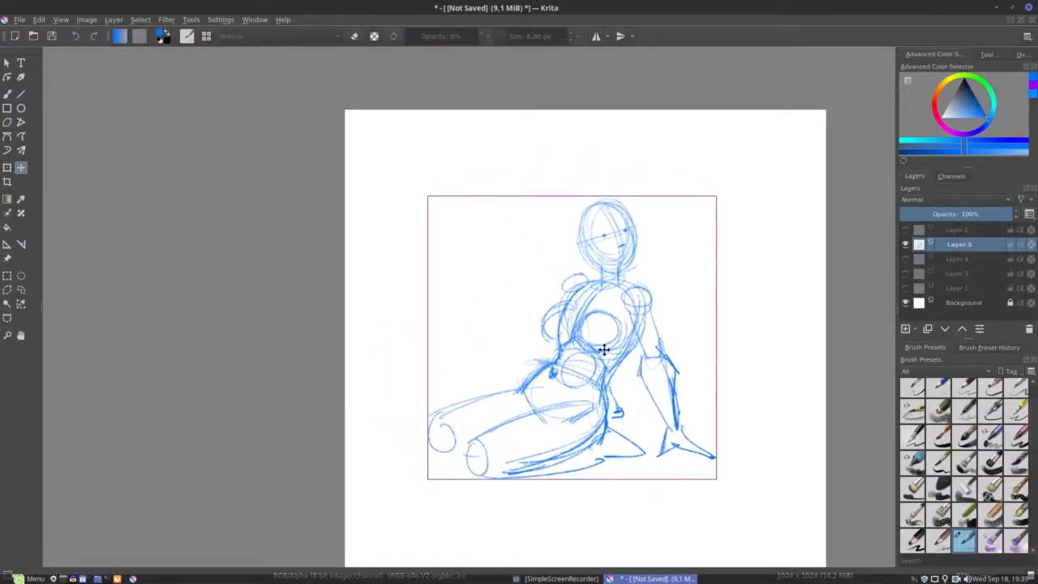
{"action": "left_click", "coordinate": [7, 167]}
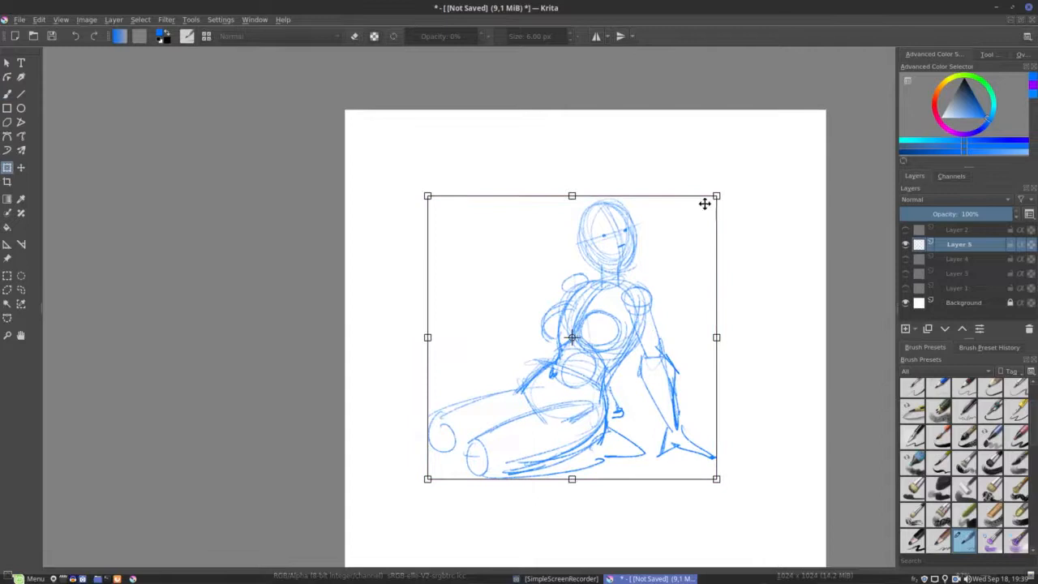
{"action": "left_click_drag", "start_coordinate": [717, 195], "coordinate": [769, 144]}
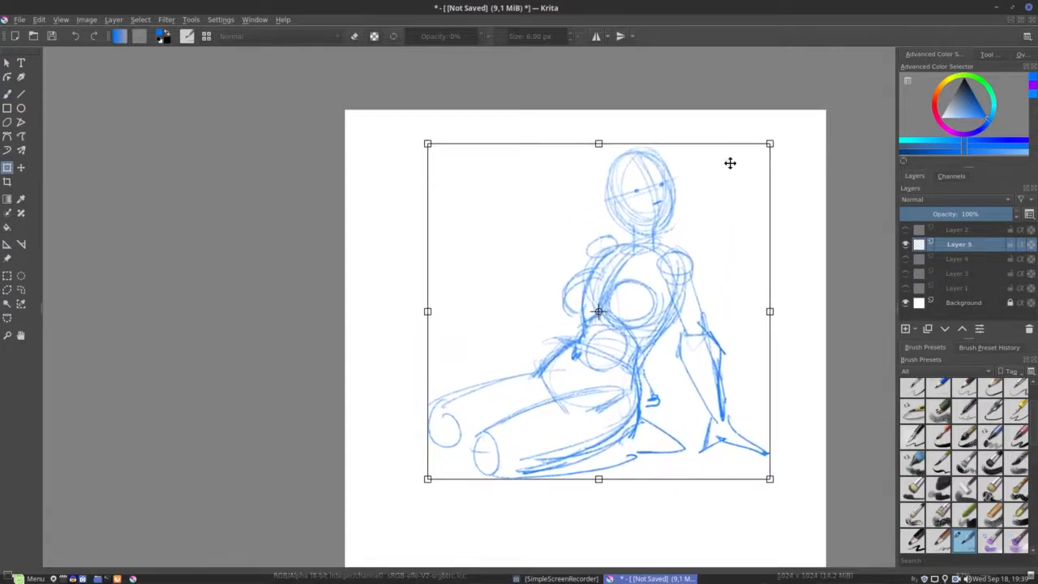
{"action": "left_click_drag", "start_coordinate": [427, 478], "coordinate": [380, 527]}
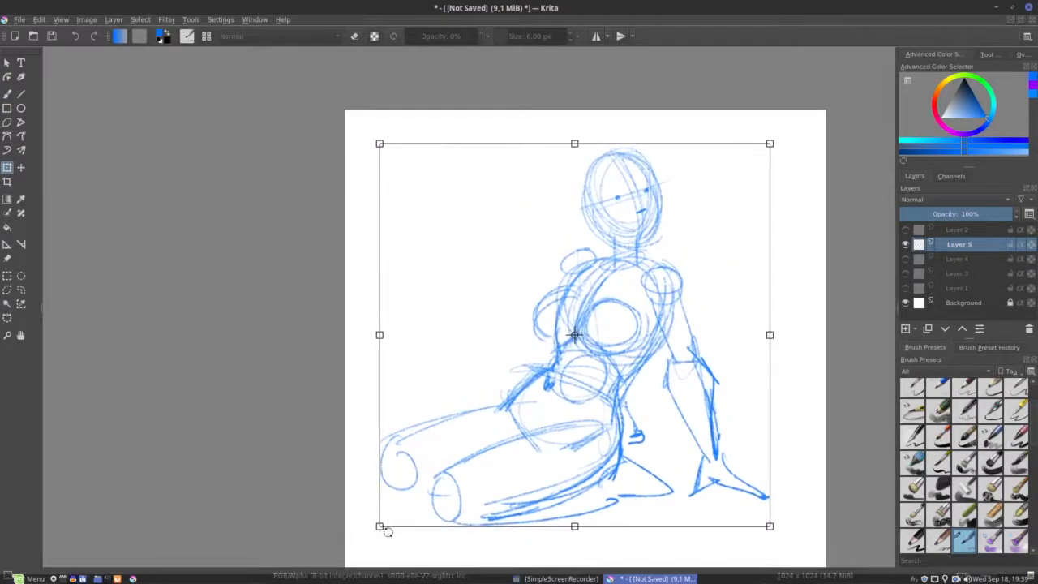
{"action": "key", "text": "Return"}
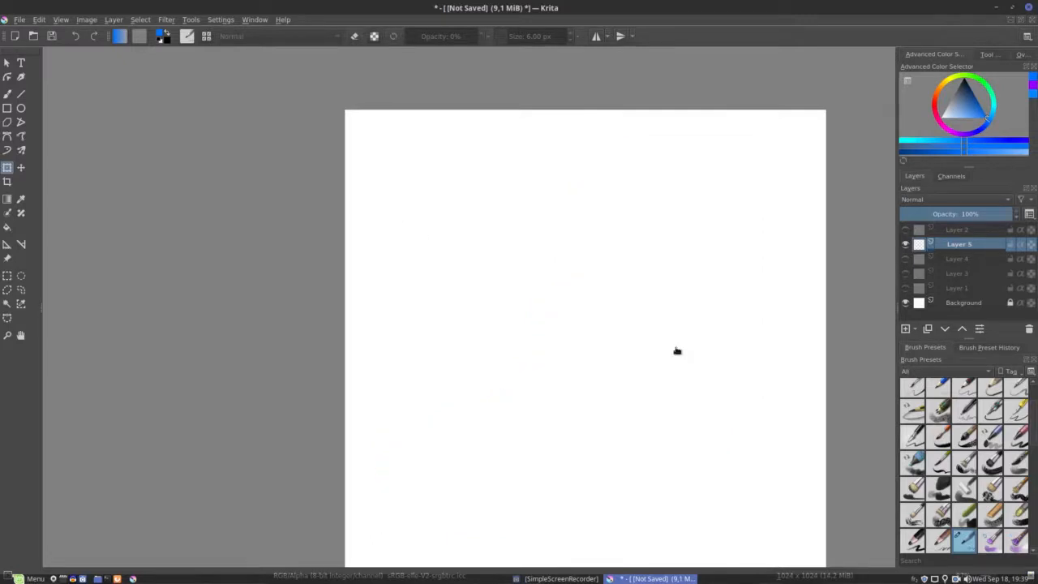
With the brush, outline the far cheek down to the chin and draw an oval mouth on the sitting figure's face
{"action": "mouse_move", "coordinate": [597, 332]}
{"action": "left_mouse_down"}
{"action": "mouse_move", "coordinate": [558, 300]}
{"action": "mouse_move", "coordinate": [465, 319]}
{"action": "mouse_move", "coordinate": [459, 338]}
{"action": "left_mouse_up"}
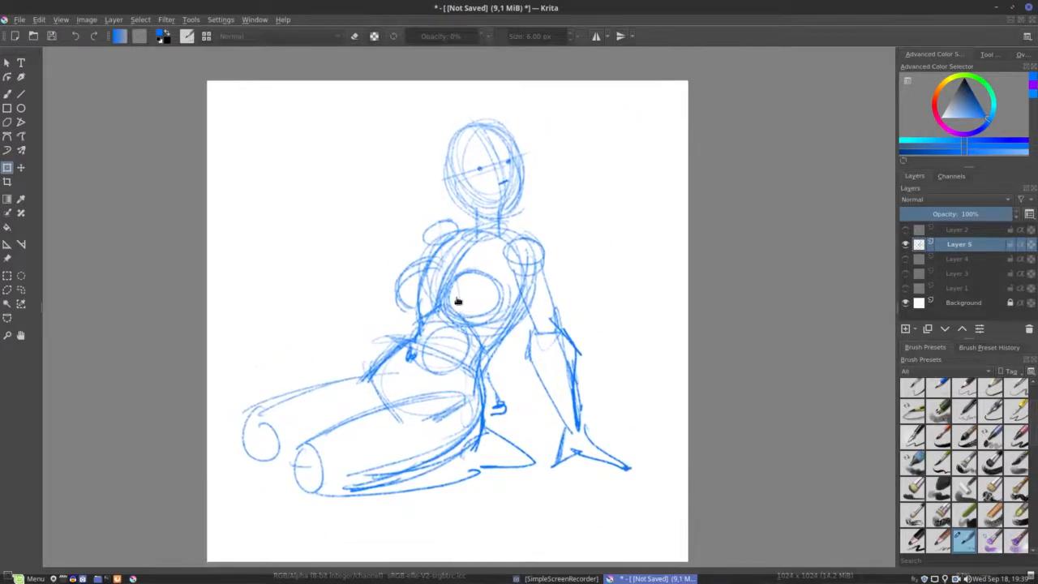
{"action": "key", "text": "b"}
{"action": "left_click_drag", "start_coordinate": [466, 238], "coordinate": [483, 180]}
{"action": "left_click_drag", "start_coordinate": [542, 168], "coordinate": [503, 288]}
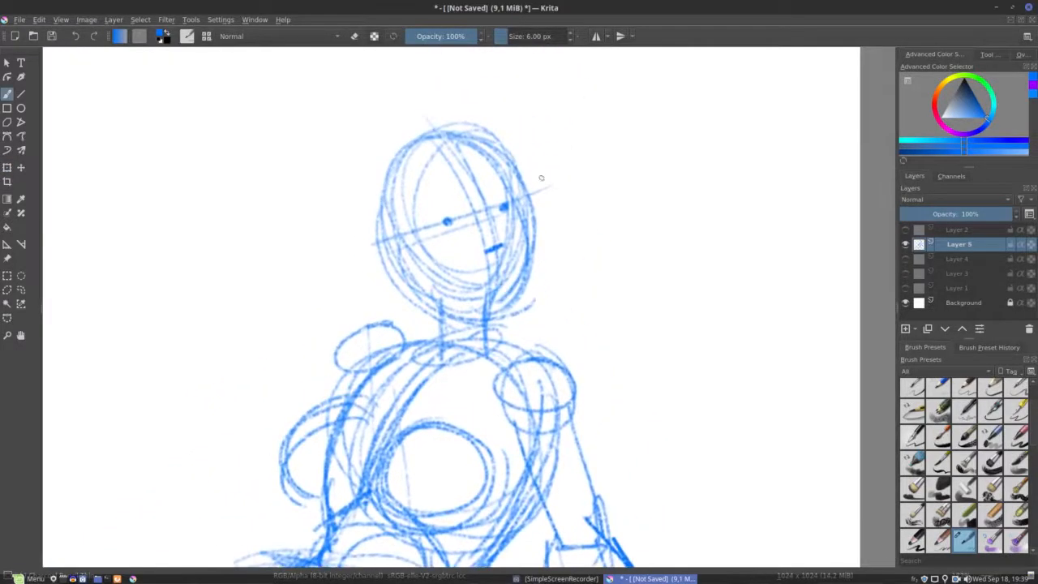
{"action": "left_click_drag", "start_coordinate": [516, 163], "coordinate": [544, 274]}
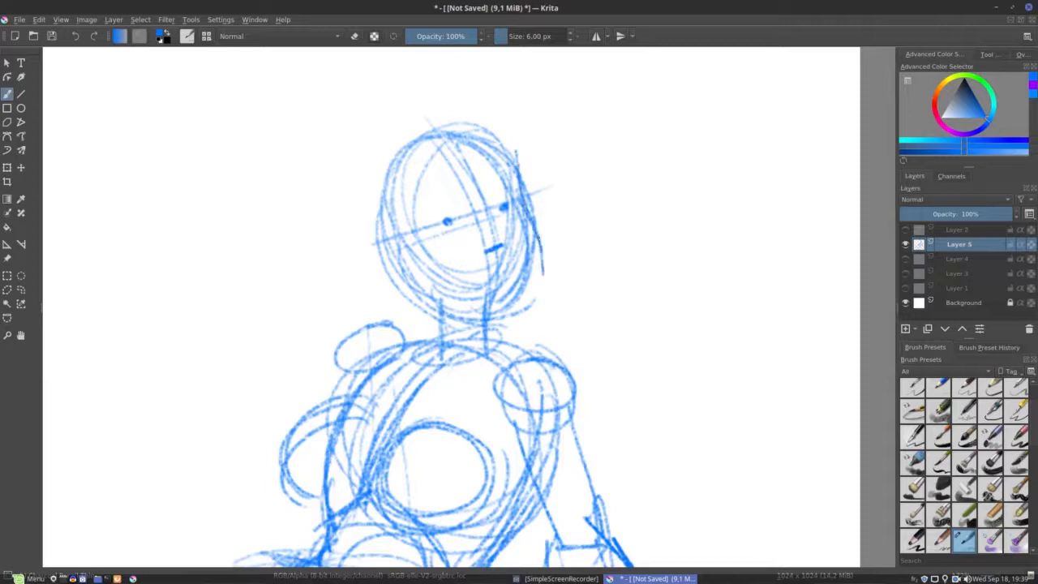
{"action": "mouse_move", "coordinate": [534, 223]}
{"action": "left_mouse_down"}
{"action": "mouse_move", "coordinate": [538, 294]}
{"action": "mouse_move", "coordinate": [503, 324]}
{"action": "left_mouse_up"}
{"action": "left_click_drag", "start_coordinate": [531, 212], "coordinate": [517, 304]}
{"action": "mouse_move", "coordinate": [540, 251]}
{"action": "left_mouse_down"}
{"action": "mouse_move", "coordinate": [516, 305]}
{"action": "mouse_move", "coordinate": [484, 286]}
{"action": "mouse_move", "coordinate": [513, 279]}
{"action": "mouse_move", "coordinate": [493, 268]}
{"action": "left_mouse_up"}
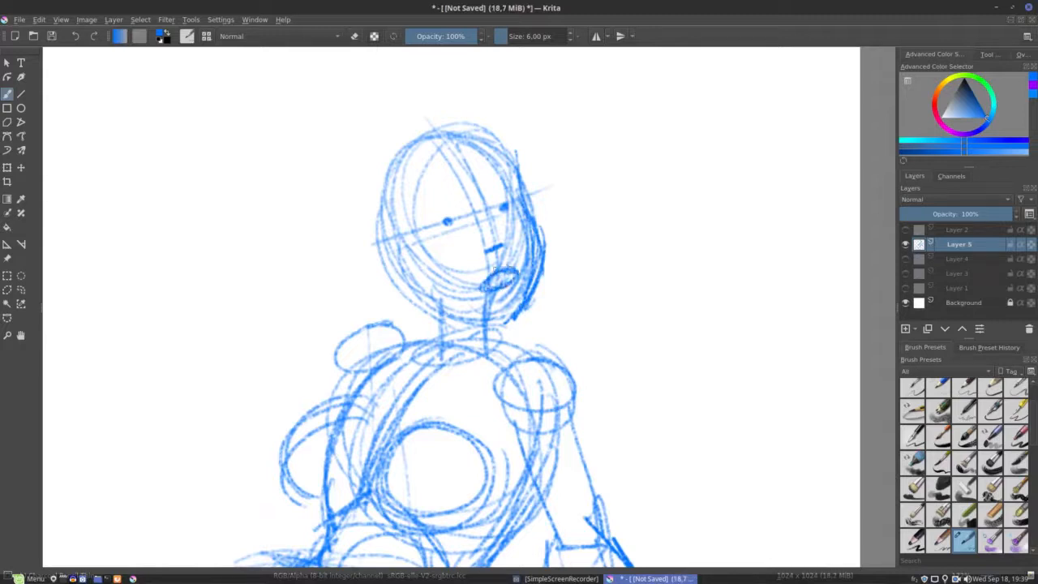
Add both ears to the head and strengthen the jawline from the near ear to the chin
{"action": "mouse_move", "coordinate": [390, 253]}
{"action": "left_mouse_down"}
{"action": "mouse_move", "coordinate": [380, 275]}
{"action": "mouse_move", "coordinate": [393, 279]}
{"action": "left_mouse_up"}
{"action": "left_click_drag", "start_coordinate": [535, 196], "coordinate": [525, 218]}
{"action": "mouse_move", "coordinate": [411, 289]}
{"action": "left_mouse_down"}
{"action": "mouse_move", "coordinate": [454, 314]}
{"action": "mouse_move", "coordinate": [506, 319]}
{"action": "left_mouse_up"}
{"action": "left_click_drag", "start_coordinate": [408, 289], "coordinate": [500, 314]}
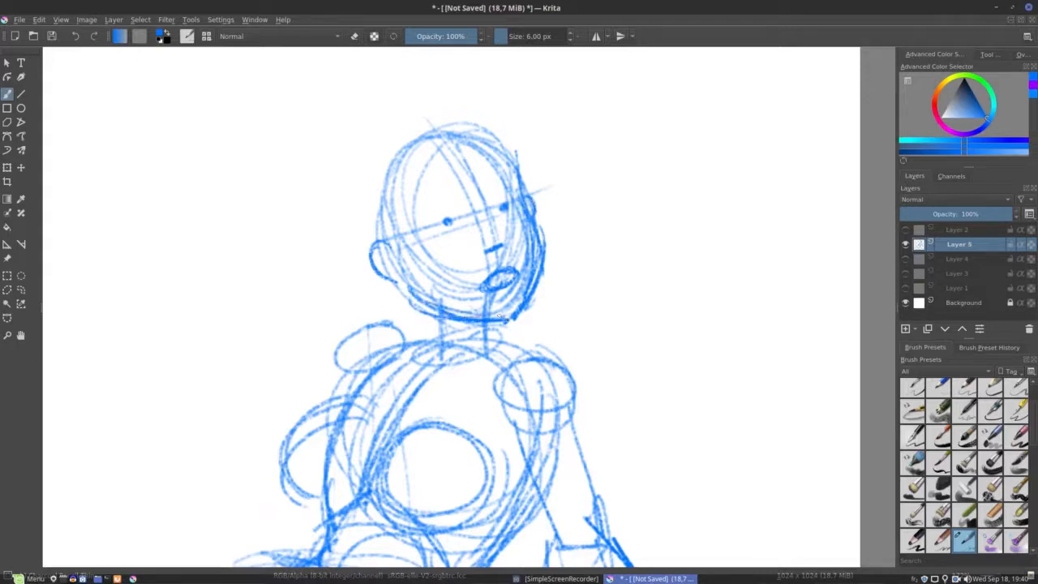
Draw the neck sides, sloping trapezius and collarbone lines, and contour both rounded shoulders
{"action": "left_click_drag", "start_coordinate": [427, 319], "coordinate": [432, 361]}
{"action": "mouse_move", "coordinate": [484, 323]}
{"action": "left_mouse_down"}
{"action": "mouse_move", "coordinate": [480, 353]}
{"action": "mouse_move", "coordinate": [553, 373]}
{"action": "left_mouse_up"}
{"action": "mouse_move", "coordinate": [435, 334]}
{"action": "left_mouse_down"}
{"action": "mouse_move", "coordinate": [378, 335]}
{"action": "mouse_move", "coordinate": [412, 360]}
{"action": "mouse_move", "coordinate": [382, 336]}
{"action": "mouse_move", "coordinate": [415, 377]}
{"action": "mouse_move", "coordinate": [440, 372]}
{"action": "mouse_move", "coordinate": [454, 382]}
{"action": "mouse_move", "coordinate": [513, 368]}
{"action": "left_mouse_up"}
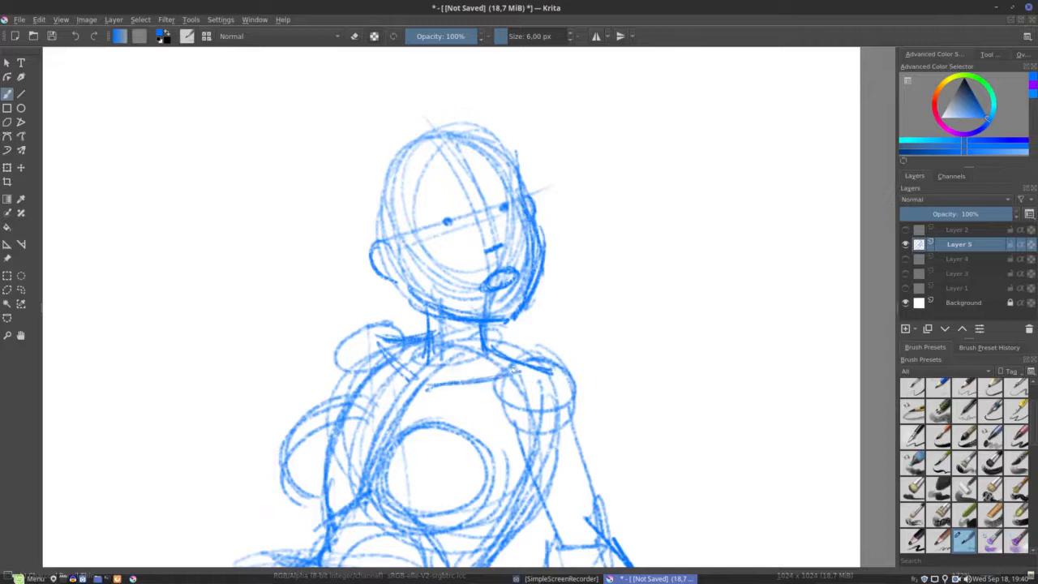
{"action": "mouse_move", "coordinate": [379, 332]}
{"action": "left_mouse_down"}
{"action": "mouse_move", "coordinate": [354, 343]}
{"action": "mouse_move", "coordinate": [333, 391]}
{"action": "left_mouse_up"}
{"action": "left_click_drag", "start_coordinate": [506, 353], "coordinate": [561, 367]}
{"action": "mouse_move", "coordinate": [541, 359]}
{"action": "left_mouse_down"}
{"action": "mouse_move", "coordinate": [569, 394]}
{"action": "mouse_move", "coordinate": [597, 364]}
{"action": "mouse_move", "coordinate": [556, 382]}
{"action": "mouse_move", "coordinate": [580, 428]}
{"action": "left_mouse_up"}
{"action": "left_click_drag", "start_coordinate": [565, 374], "coordinate": [577, 451]}
Redraw both breast contours with heavier lines and add slanted guide lines across them
{"action": "scroll", "coordinate": [459, 394], "scroll_direction": "down", "scroll_amount": 3}
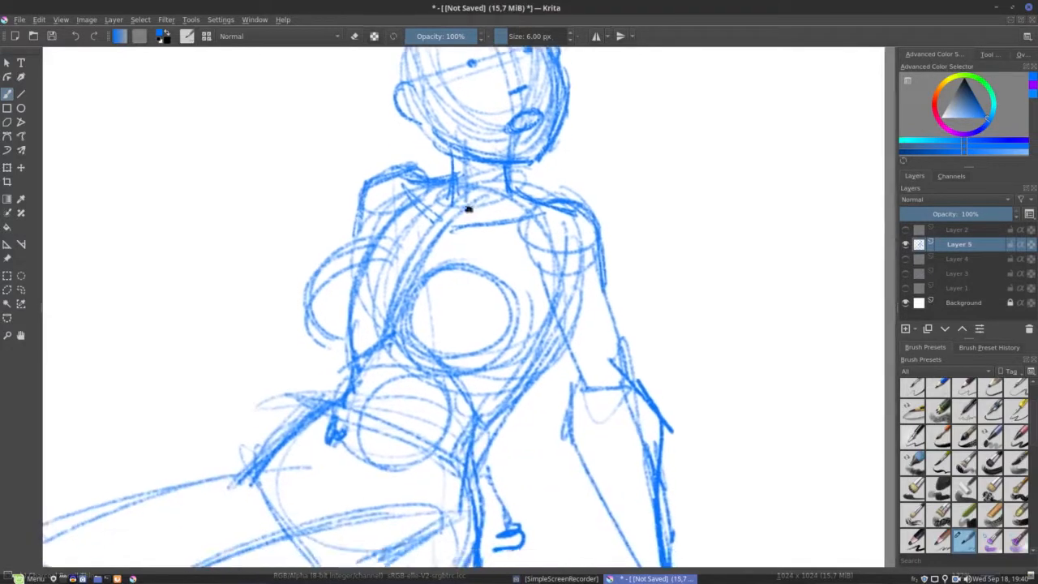
{"action": "mouse_move", "coordinate": [376, 241]}
{"action": "left_mouse_down"}
{"action": "mouse_move", "coordinate": [313, 282]}
{"action": "mouse_move", "coordinate": [310, 334]}
{"action": "left_mouse_up"}
{"action": "left_click_drag", "start_coordinate": [312, 278], "coordinate": [342, 351]}
{"action": "left_click_drag", "start_coordinate": [295, 301], "coordinate": [347, 353]}
{"action": "mouse_move", "coordinate": [300, 312]}
{"action": "left_mouse_down"}
{"action": "mouse_move", "coordinate": [351, 323]}
{"action": "mouse_move", "coordinate": [346, 358]}
{"action": "left_mouse_up"}
{"action": "mouse_move", "coordinate": [344, 254]}
{"action": "left_mouse_down"}
{"action": "mouse_move", "coordinate": [312, 274]}
{"action": "mouse_move", "coordinate": [361, 349]}
{"action": "left_mouse_up"}
{"action": "left_click_drag", "start_coordinate": [400, 293], "coordinate": [402, 366]}
{"action": "mouse_move", "coordinate": [430, 276]}
{"action": "left_mouse_down"}
{"action": "mouse_move", "coordinate": [450, 379]}
{"action": "mouse_move", "coordinate": [468, 387]}
{"action": "mouse_move", "coordinate": [442, 369]}
{"action": "left_mouse_up"}
{"action": "left_click_drag", "start_coordinate": [397, 298], "coordinate": [446, 383]}
{"action": "mouse_move", "coordinate": [387, 352]}
{"action": "left_mouse_down"}
{"action": "mouse_move", "coordinate": [475, 388]}
{"action": "mouse_move", "coordinate": [514, 317]}
{"action": "mouse_move", "coordinate": [493, 375]}
{"action": "left_mouse_up"}
{"action": "left_click_drag", "start_coordinate": [324, 284], "coordinate": [448, 329]}
{"action": "left_click_drag", "start_coordinate": [365, 306], "coordinate": [438, 325]}
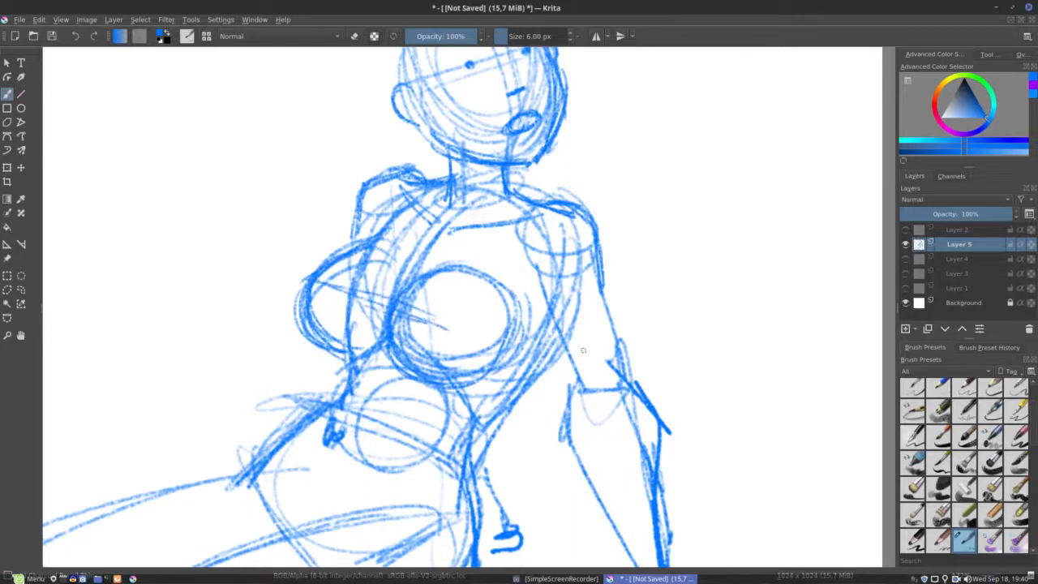
Darken both sides of the ribcage down to the waist, the armpit fold and both edges of the upper supporting arm
{"action": "left_click_drag", "start_coordinate": [343, 366], "coordinate": [340, 397]}
{"action": "left_click_drag", "start_coordinate": [342, 346], "coordinate": [340, 420]}
{"action": "left_click_drag", "start_coordinate": [570, 334], "coordinate": [494, 407]}
{"action": "left_click_drag", "start_coordinate": [560, 337], "coordinate": [482, 427]}
{"action": "left_click_drag", "start_coordinate": [554, 355], "coordinate": [471, 445]}
{"action": "left_click_drag", "start_coordinate": [525, 386], "coordinate": [501, 408]}
{"action": "mouse_move", "coordinate": [519, 295]}
{"action": "left_mouse_down"}
{"action": "mouse_move", "coordinate": [577, 368]}
{"action": "mouse_move", "coordinate": [579, 405]}
{"action": "left_mouse_up"}
{"action": "left_click_drag", "start_coordinate": [540, 313], "coordinate": [568, 378]}
{"action": "left_click_drag", "start_coordinate": [559, 349], "coordinate": [581, 402]}
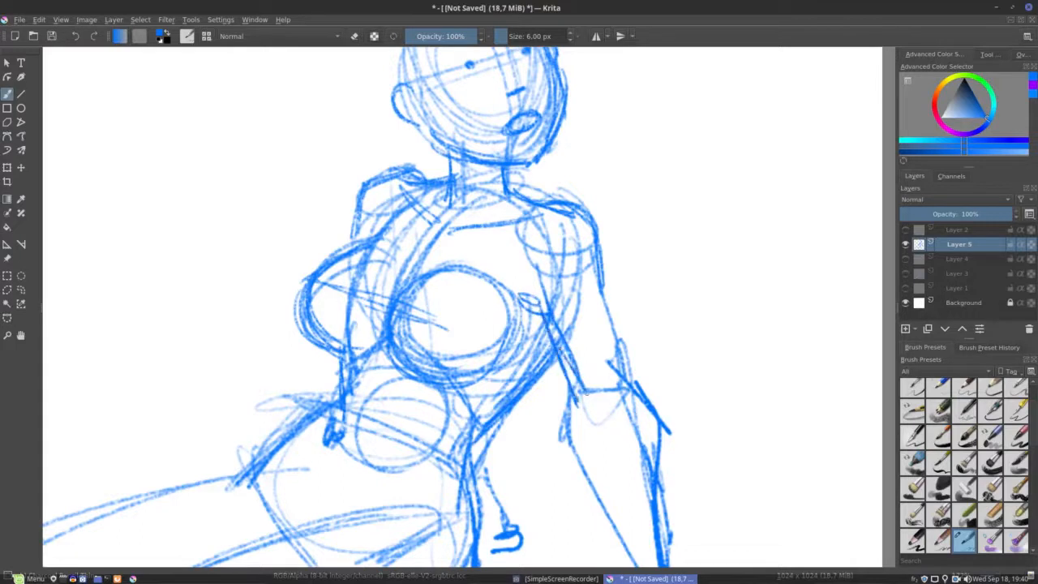
{"action": "left_click_drag", "start_coordinate": [602, 289], "coordinate": [624, 374]}
{"action": "left_click_drag", "start_coordinate": [605, 313], "coordinate": [629, 381]}
Start the hair outline with a line over the crown and strokes down beside the far temple
{"action": "scroll", "coordinate": [445, 288], "scroll_direction": "up", "scroll_amount": 3}
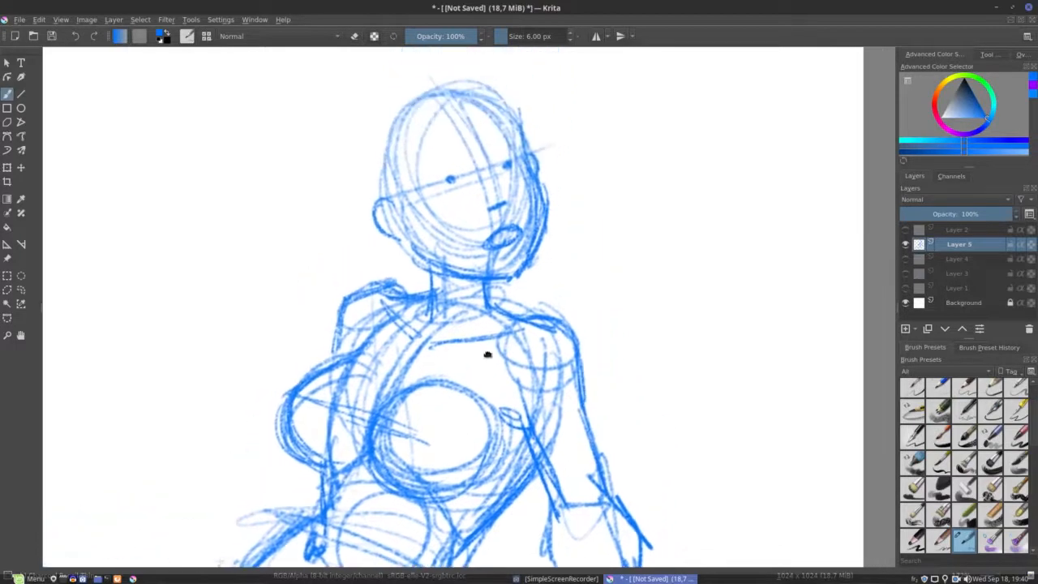
{"action": "left_click_drag", "start_coordinate": [440, 256], "coordinate": [438, 295]}
{"action": "left_click_drag", "start_coordinate": [499, 278], "coordinate": [497, 315]}
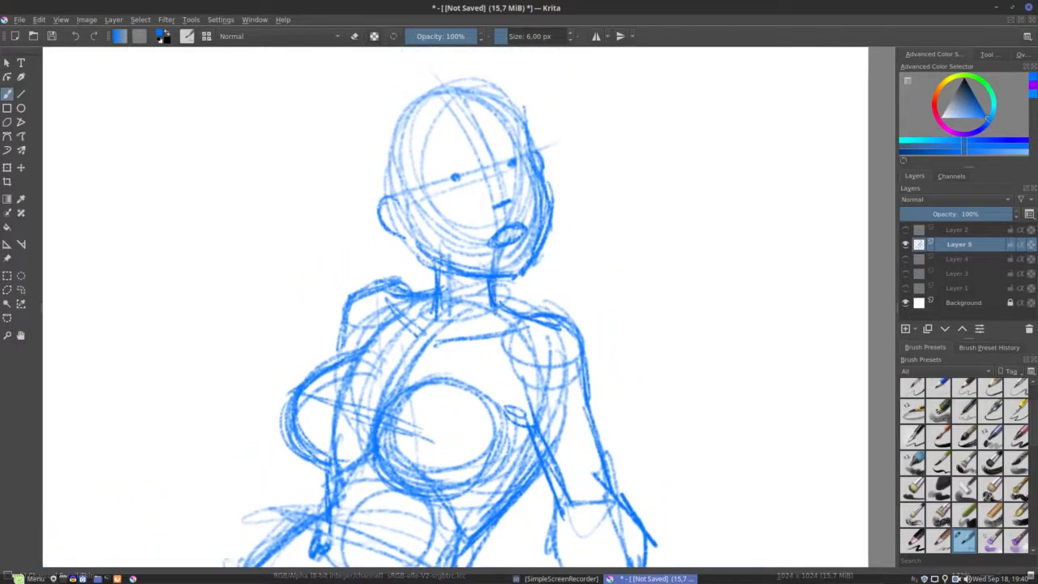
{"action": "left_click_drag", "start_coordinate": [436, 146], "coordinate": [434, 163]}
{"action": "left_click_drag", "start_coordinate": [397, 88], "coordinate": [534, 77]}
{"action": "mouse_move", "coordinate": [402, 87]}
{"action": "left_mouse_down"}
{"action": "mouse_move", "coordinate": [539, 96]}
{"action": "mouse_move", "coordinate": [555, 193]}
{"action": "left_mouse_up"}
{"action": "left_click_drag", "start_coordinate": [530, 98], "coordinate": [538, 186]}
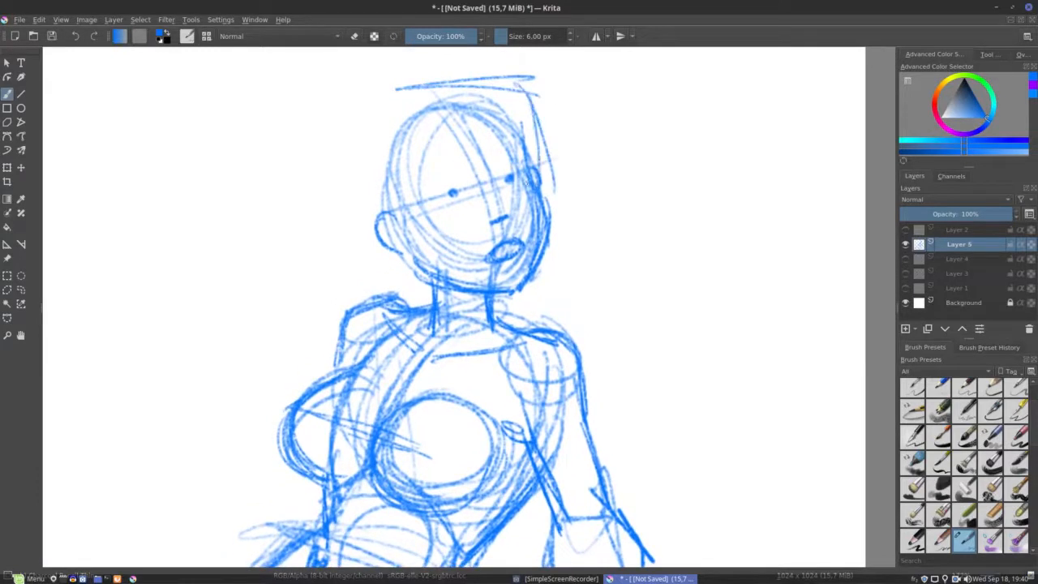
Draw long hair lines down both sides of the head to the shoulders
{"action": "left_click_drag", "start_coordinate": [394, 95], "coordinate": [345, 280]}
{"action": "left_click_drag", "start_coordinate": [360, 109], "coordinate": [337, 363]}
{"action": "left_click_drag", "start_coordinate": [549, 230], "coordinate": [548, 355]}
{"action": "left_click_drag", "start_coordinate": [526, 281], "coordinate": [536, 336]}
{"action": "left_click_drag", "start_coordinate": [531, 279], "coordinate": [537, 354]}
{"action": "left_click_drag", "start_coordinate": [551, 217], "coordinate": [553, 355]}
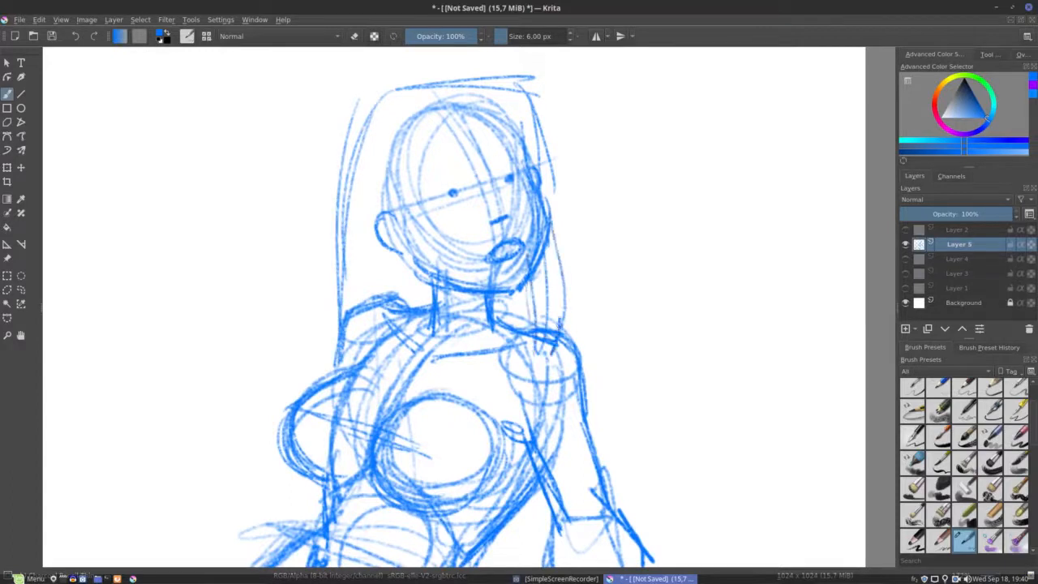
Draw the fringe parted above the forehead, with one long strand sweeping past the near eye to the shoulder
{"action": "left_click_drag", "start_coordinate": [523, 107], "coordinate": [509, 152]}
{"action": "left_click_drag", "start_coordinate": [488, 95], "coordinate": [504, 165]}
{"action": "left_click_drag", "start_coordinate": [492, 95], "coordinate": [414, 208]}
{"action": "left_click_drag", "start_coordinate": [442, 112], "coordinate": [365, 314]}
{"action": "left_click_drag", "start_coordinate": [431, 146], "coordinate": [336, 320]}
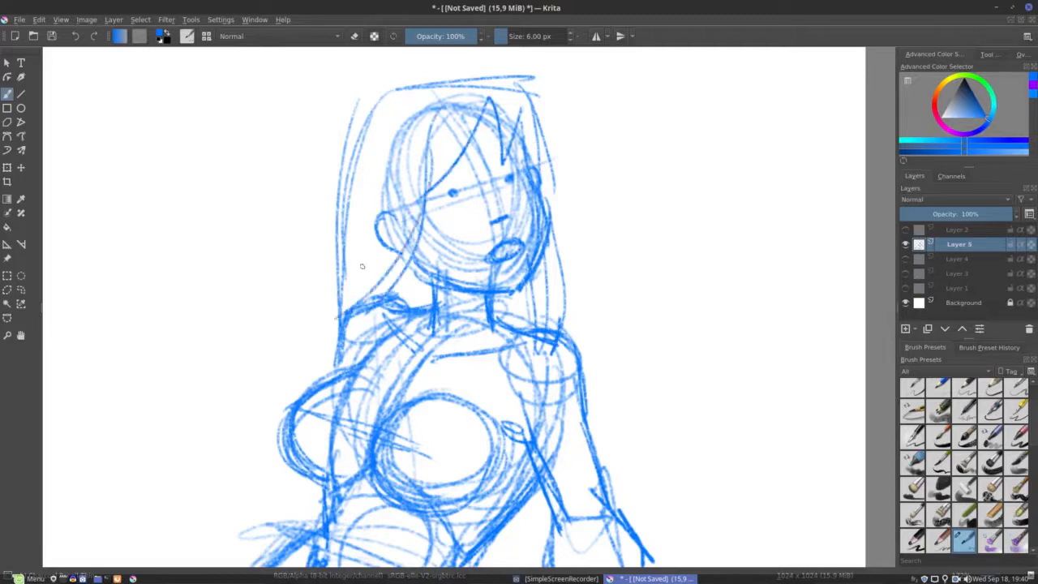
Add wavy outer locks on both sides of the hair, with pointed tips flowing out behind the far shoulder
{"action": "left_click_drag", "start_coordinate": [544, 120], "coordinate": [525, 316]}
{"action": "left_click_drag", "start_coordinate": [541, 154], "coordinate": [522, 328]}
{"action": "mouse_move", "coordinate": [376, 111]}
{"action": "left_mouse_down"}
{"action": "mouse_move", "coordinate": [313, 228]}
{"action": "mouse_move", "coordinate": [269, 350]}
{"action": "left_mouse_up"}
{"action": "left_click_drag", "start_coordinate": [334, 280], "coordinate": [247, 369]}
{"action": "mouse_move", "coordinate": [337, 277]}
{"action": "left_mouse_down"}
{"action": "mouse_move", "coordinate": [253, 380]}
{"action": "mouse_move", "coordinate": [307, 434]}
{"action": "left_mouse_up"}
{"action": "left_click_drag", "start_coordinate": [286, 435], "coordinate": [281, 447]}
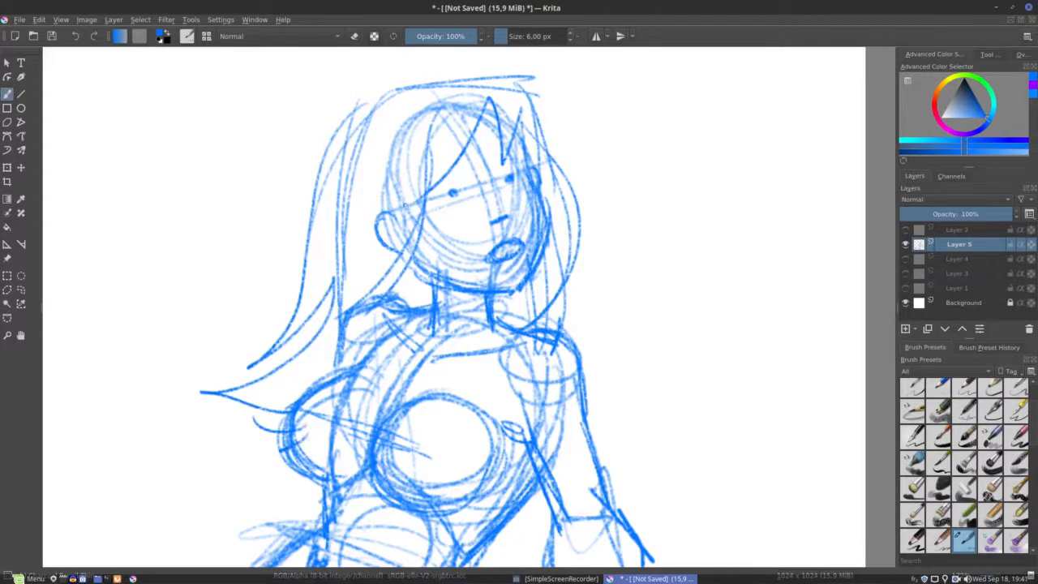
Add inner detail lines to the visible ear and draw both eyebrows
{"action": "left_click_drag", "start_coordinate": [386, 223], "coordinate": [397, 247]}
{"action": "left_click_drag", "start_coordinate": [377, 214], "coordinate": [386, 222]}
{"action": "left_click_drag", "start_coordinate": [448, 165], "coordinate": [430, 190]}
{"action": "left_click_drag", "start_coordinate": [495, 149], "coordinate": [516, 154]}
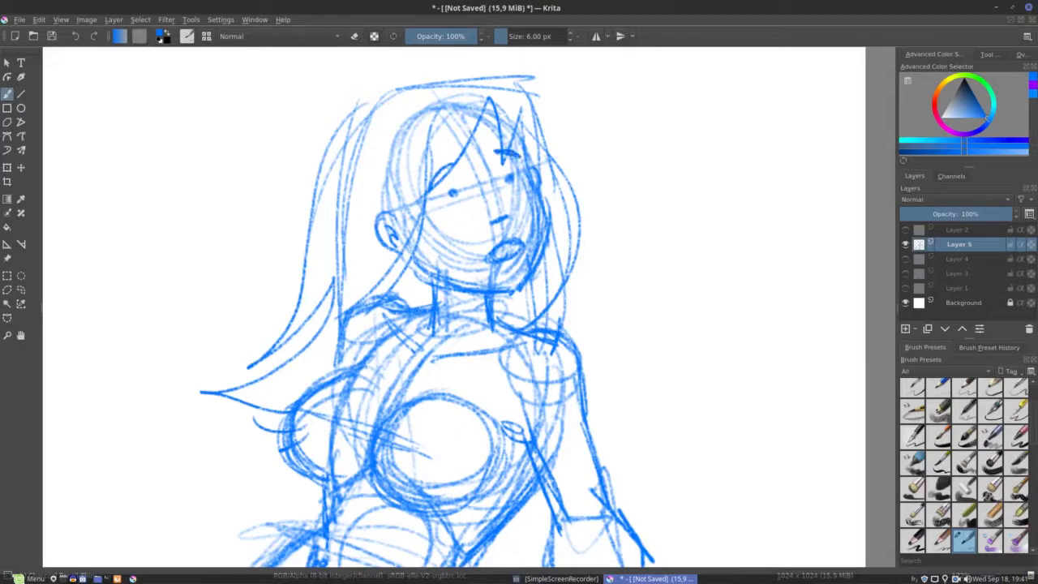
Strengthen the near thigh's upper contour from the knee over to the rounded hip
{"action": "left_click_drag", "start_coordinate": [554, 263], "coordinate": [498, 198]}
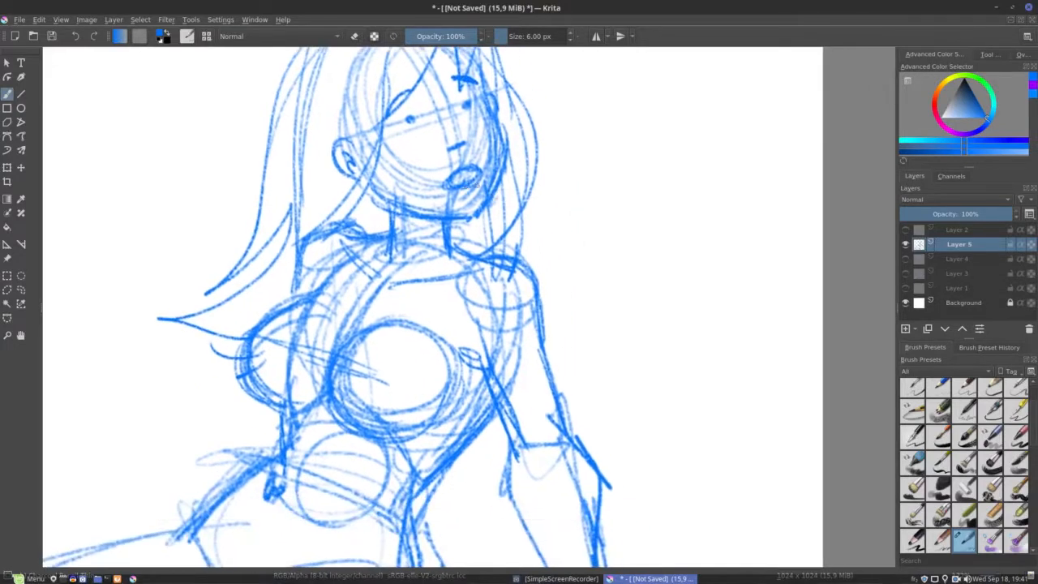
{"action": "left_click_drag", "start_coordinate": [399, 311], "coordinate": [402, 375]}
{"action": "left_click_drag", "start_coordinate": [438, 323], "coordinate": [556, 215]}
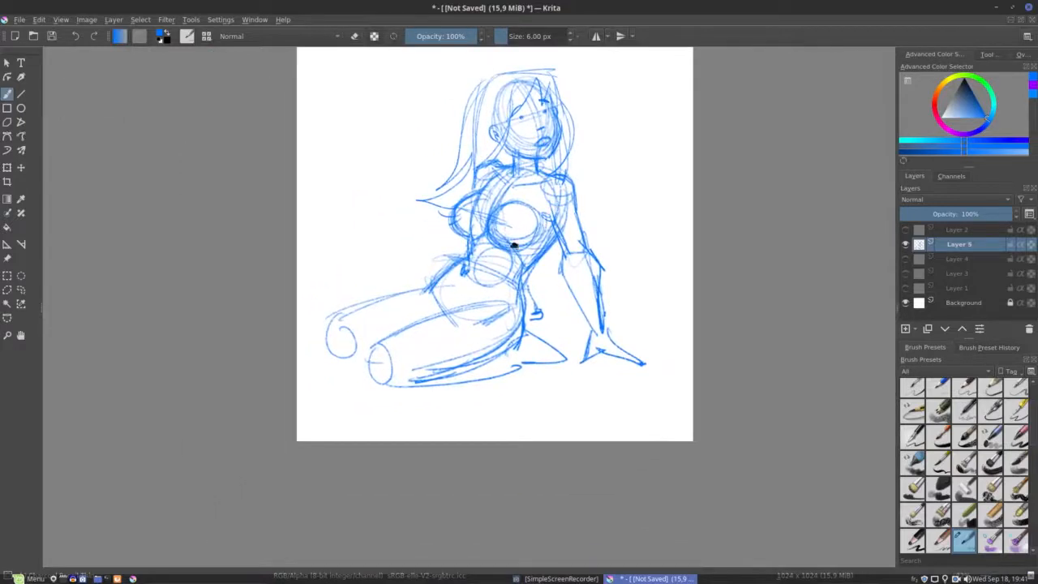
{"action": "left_click_drag", "start_coordinate": [514, 245], "coordinate": [560, 256]}
{"action": "mouse_move", "coordinate": [518, 338]}
{"action": "left_mouse_down"}
{"action": "mouse_move", "coordinate": [526, 295]}
{"action": "mouse_move", "coordinate": [578, 336]}
{"action": "left_mouse_up"}
{"action": "left_click_drag", "start_coordinate": [517, 293], "coordinate": [580, 338]}
{"action": "left_click_drag", "start_coordinate": [381, 358], "coordinate": [534, 293]}
{"action": "left_click_drag", "start_coordinate": [355, 384], "coordinate": [500, 300]}
{"action": "mouse_move", "coordinate": [385, 353]}
{"action": "left_mouse_down"}
{"action": "mouse_move", "coordinate": [517, 296]}
{"action": "mouse_move", "coordinate": [553, 296]}
{"action": "mouse_move", "coordinate": [572, 345]}
{"action": "left_mouse_up"}
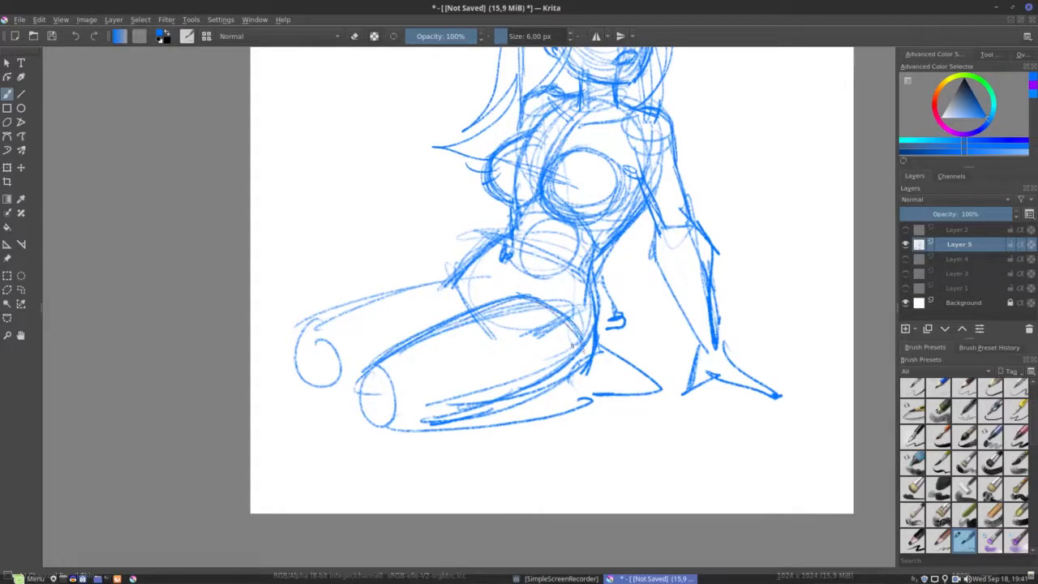
Draw the crease between hip and thigh, and darken the far thigh's top contour down around its knee
{"action": "mouse_move", "coordinate": [571, 120]}
{"action": "left_mouse_down"}
{"action": "mouse_move", "coordinate": [534, 176]}
{"action": "mouse_move", "coordinate": [527, 238]}
{"action": "mouse_move", "coordinate": [478, 310]}
{"action": "left_mouse_up"}
{"action": "left_click_drag", "start_coordinate": [503, 263], "coordinate": [463, 322]}
{"action": "mouse_move", "coordinate": [462, 272]}
{"action": "left_mouse_down"}
{"action": "mouse_move", "coordinate": [452, 312]}
{"action": "mouse_move", "coordinate": [493, 356]}
{"action": "left_mouse_up"}
{"action": "left_click_drag", "start_coordinate": [479, 270], "coordinate": [324, 314]}
{"action": "left_click_drag", "start_coordinate": [473, 270], "coordinate": [302, 320]}
{"action": "left_click_drag", "start_coordinate": [454, 277], "coordinate": [293, 339]}
{"action": "mouse_move", "coordinate": [414, 287]}
{"action": "left_mouse_down"}
{"action": "mouse_move", "coordinate": [300, 342]}
{"action": "mouse_move", "coordinate": [292, 394]}
{"action": "left_mouse_up"}
{"action": "left_click_drag", "start_coordinate": [294, 351], "coordinate": [291, 384]}
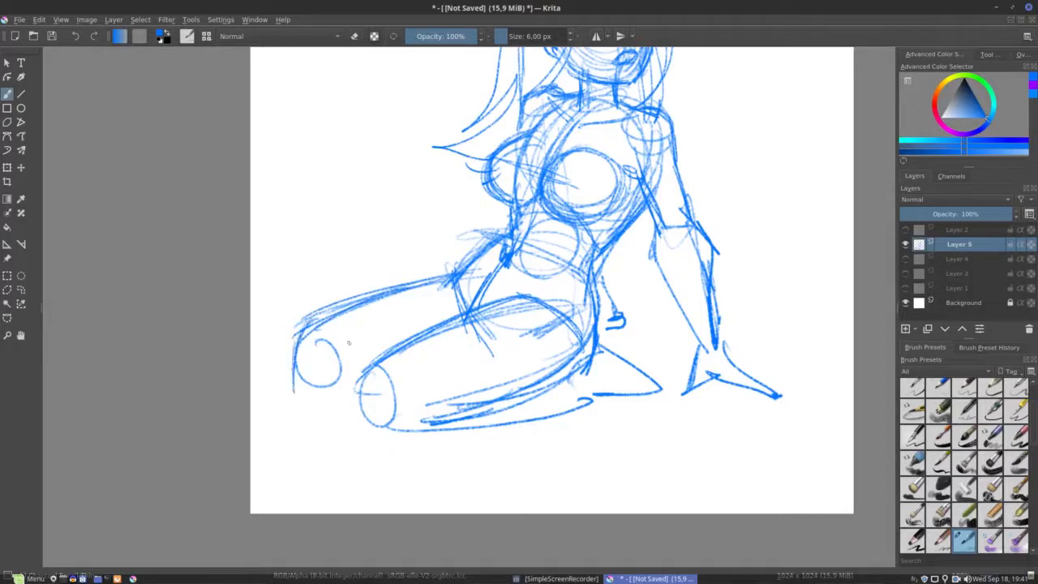
Outline both rounded knees and the undersides of the folded legs, then define the foot tucked behind the hips
{"action": "mouse_move", "coordinate": [371, 369]}
{"action": "left_mouse_down"}
{"action": "mouse_move", "coordinate": [367, 423]}
{"action": "mouse_move", "coordinate": [391, 439]}
{"action": "left_mouse_up"}
{"action": "left_click_drag", "start_coordinate": [306, 335], "coordinate": [301, 402]}
{"action": "mouse_move", "coordinate": [300, 365]}
{"action": "left_mouse_down"}
{"action": "mouse_move", "coordinate": [325, 416]}
{"action": "mouse_move", "coordinate": [368, 409]}
{"action": "mouse_move", "coordinate": [357, 412]}
{"action": "mouse_move", "coordinate": [395, 446]}
{"action": "mouse_move", "coordinate": [511, 436]}
{"action": "left_mouse_up"}
{"action": "left_click_drag", "start_coordinate": [435, 446], "coordinate": [591, 403]}
{"action": "left_click_drag", "start_coordinate": [499, 433], "coordinate": [571, 410]}
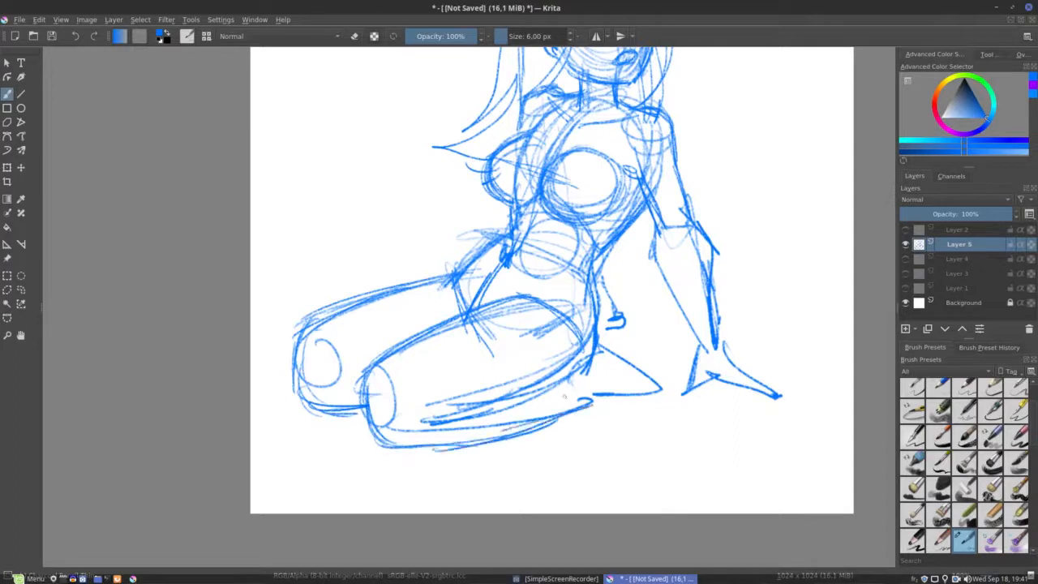
{"action": "left_click_drag", "start_coordinate": [420, 434], "coordinate": [457, 426]}
{"action": "mouse_move", "coordinate": [590, 339]}
{"action": "left_mouse_down"}
{"action": "mouse_move", "coordinate": [547, 391]}
{"action": "mouse_move", "coordinate": [601, 407]}
{"action": "mouse_move", "coordinate": [570, 400]}
{"action": "mouse_move", "coordinate": [659, 389]}
{"action": "left_mouse_up"}
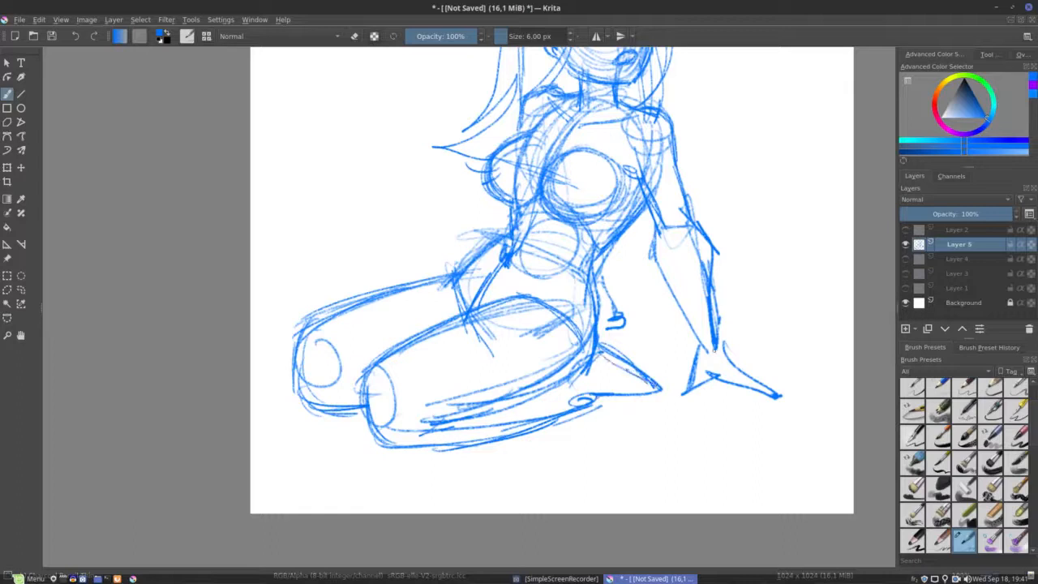
Sketch a curved line across the top of the hair to round off the crown
{"action": "left_click_drag", "start_coordinate": [625, 286], "coordinate": [609, 371]}
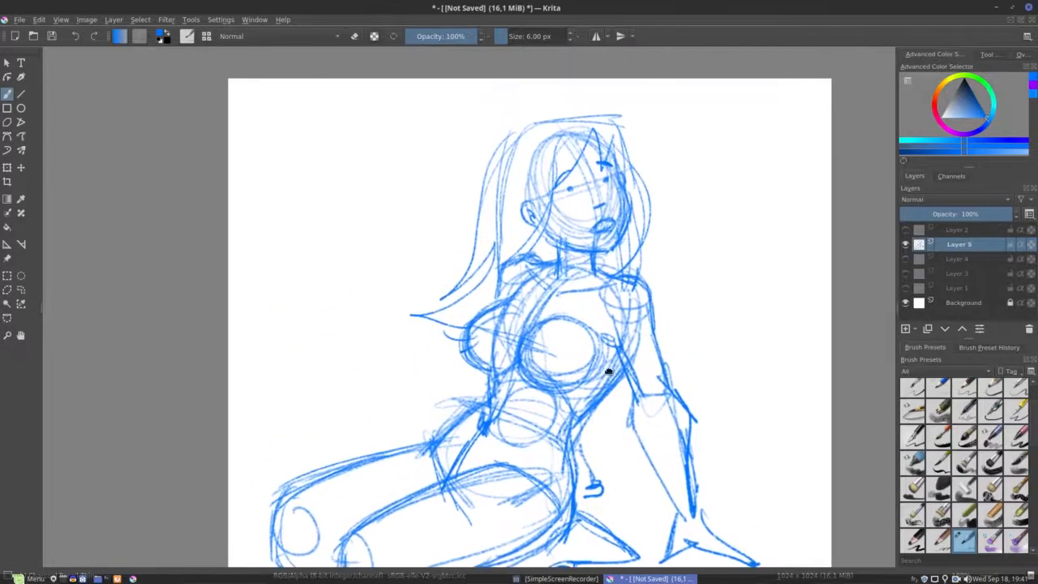
{"action": "left_click_drag", "start_coordinate": [601, 276], "coordinate": [593, 291]}
{"action": "mouse_move", "coordinate": [481, 154]}
{"action": "left_mouse_down"}
{"action": "mouse_move", "coordinate": [553, 129]}
{"action": "mouse_move", "coordinate": [624, 140]}
{"action": "left_mouse_up"}
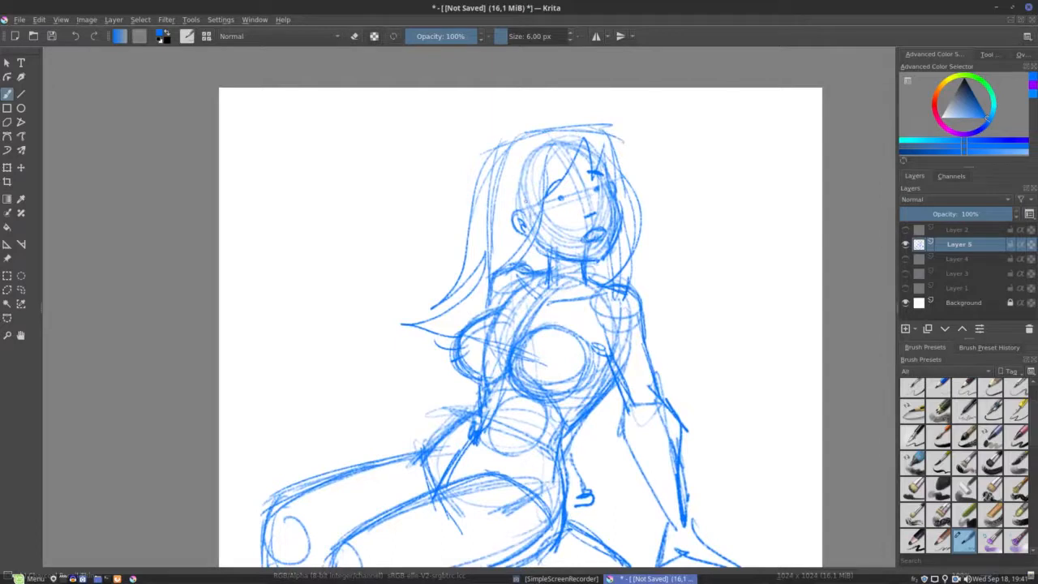
{"action": "left_click_drag", "start_coordinate": [537, 306], "coordinate": [488, 246]}
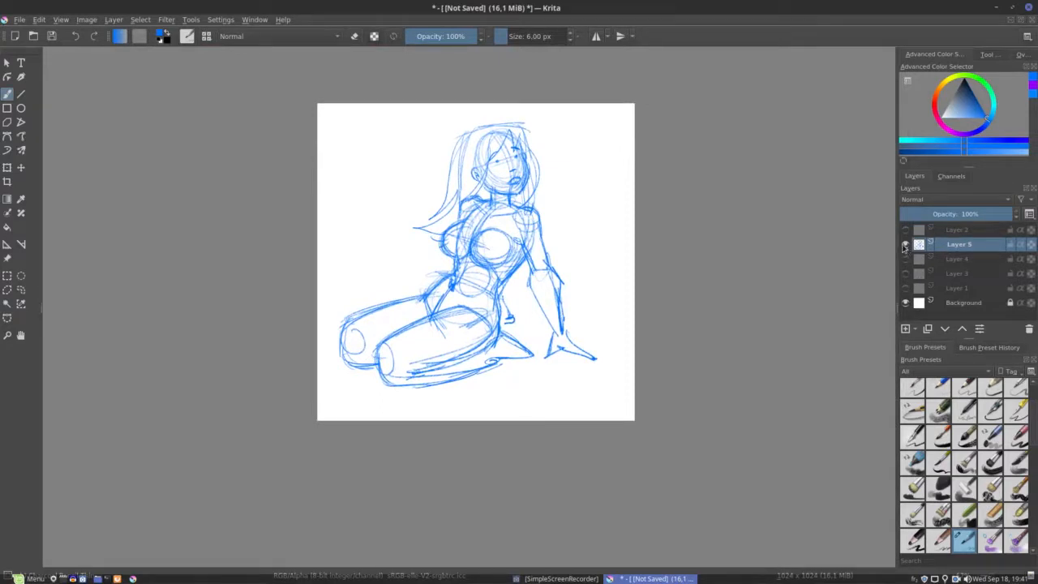
Add a new layer above the sitting figure, hide the sitting figure's layer and show only the canvas
{"action": "left_click", "coordinate": [905, 329]}
{"action": "left_click", "coordinate": [904, 258]}
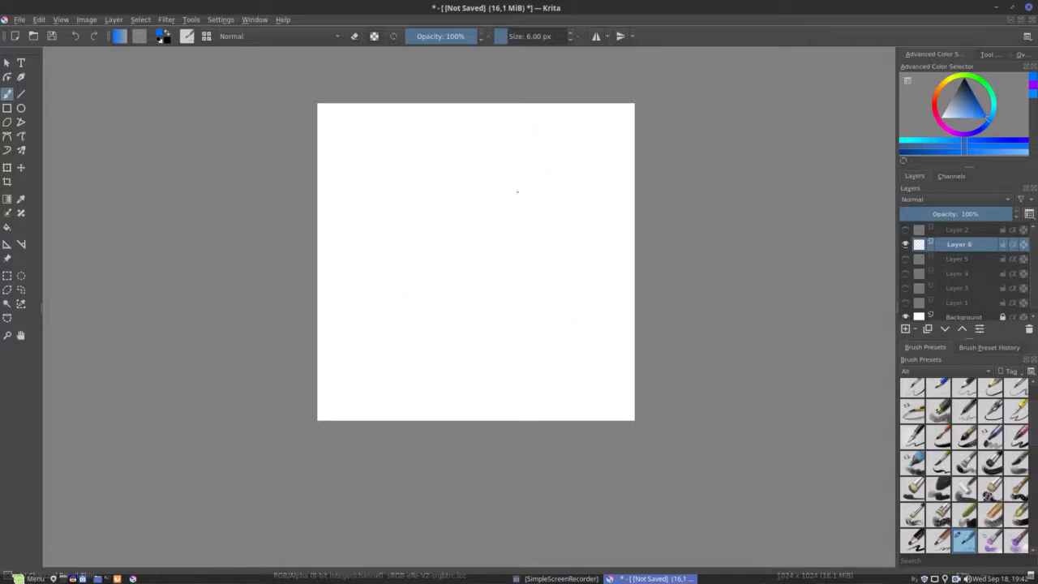
{"action": "left_click_drag", "start_coordinate": [507, 236], "coordinate": [517, 189]}
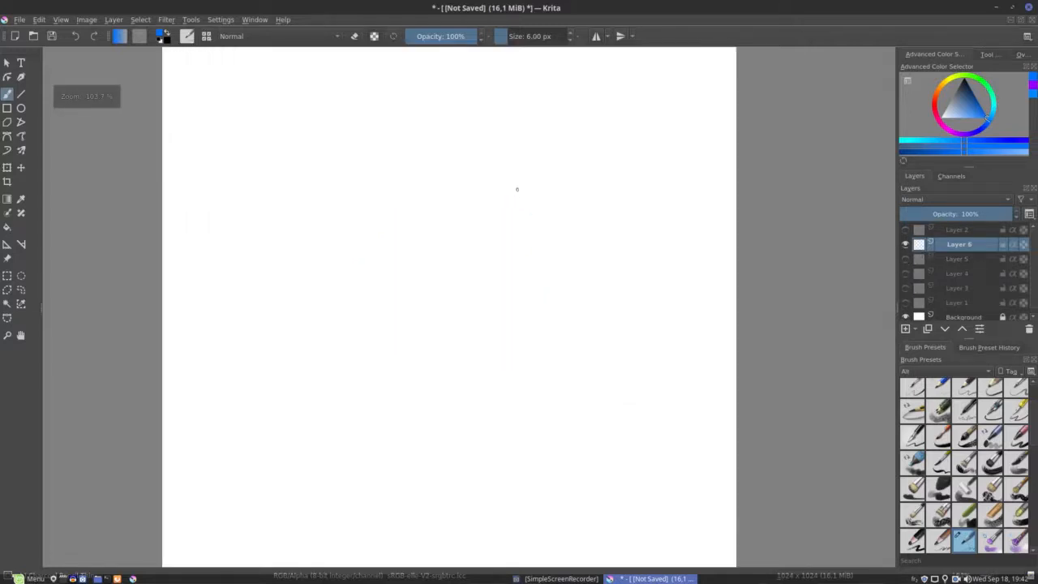
{"action": "key", "text": "Tab"}
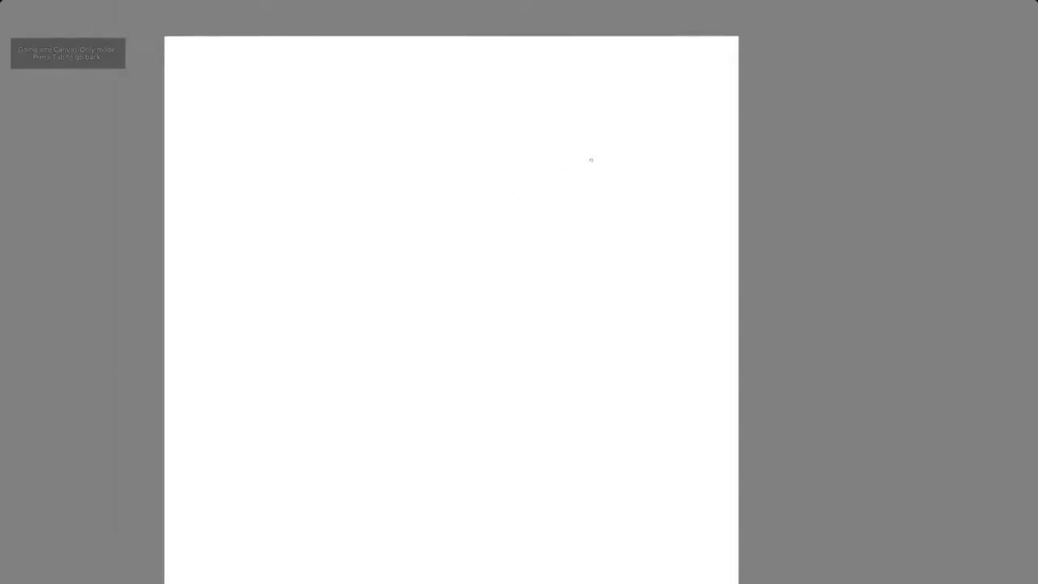
Sketch overlapping ovals for the head, ribcage and pelvis of a forward-leaning figure, with smaller circles at the shoulders and waist
{"action": "mouse_move", "coordinate": [545, 143]}
{"action": "left_mouse_down"}
{"action": "mouse_move", "coordinate": [575, 187]}
{"action": "mouse_move", "coordinate": [527, 187]}
{"action": "left_mouse_up"}
{"action": "left_click_drag", "start_coordinate": [582, 132], "coordinate": [576, 183]}
{"action": "mouse_move", "coordinate": [551, 96]}
{"action": "left_mouse_down"}
{"action": "mouse_move", "coordinate": [566, 169]}
{"action": "mouse_move", "coordinate": [559, 202]}
{"action": "left_mouse_up"}
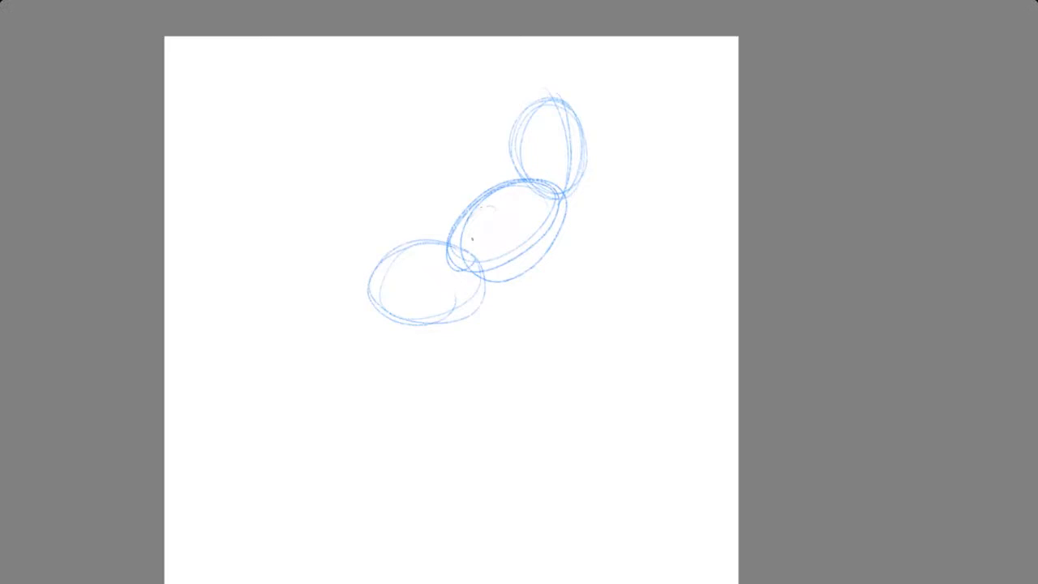
{"action": "mouse_move", "coordinate": [548, 217]}
{"action": "left_mouse_down"}
{"action": "mouse_move", "coordinate": [506, 267]}
{"action": "mouse_move", "coordinate": [485, 280]}
{"action": "mouse_move", "coordinate": [488, 261]}
{"action": "mouse_move", "coordinate": [436, 312]}
{"action": "left_mouse_up"}
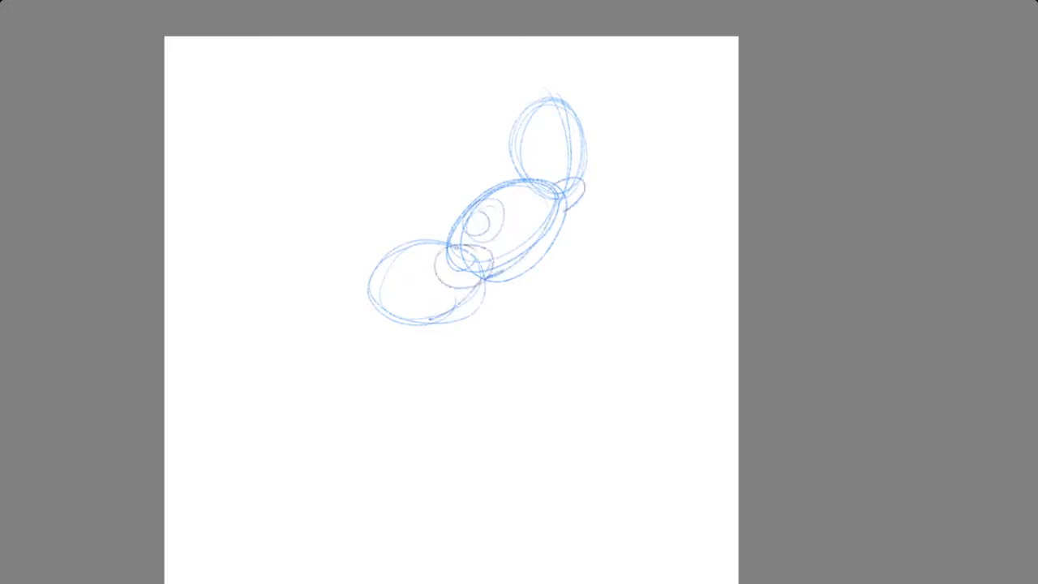
Add the eye guideline, ear and jaw to the head oval, and sketch the neck joining it to the torso
{"action": "left_click_drag", "start_coordinate": [523, 150], "coordinate": [592, 143]}
{"action": "mouse_move", "coordinate": [515, 142]}
{"action": "left_mouse_down"}
{"action": "mouse_move", "coordinate": [502, 149]}
{"action": "mouse_move", "coordinate": [509, 166]}
{"action": "left_mouse_up"}
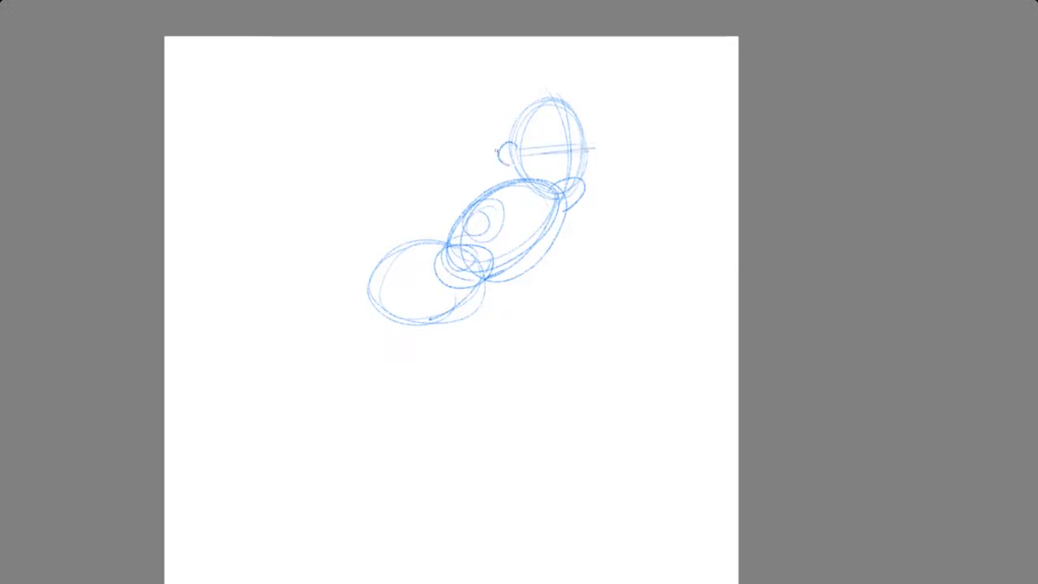
{"action": "left_click_drag", "start_coordinate": [588, 123], "coordinate": [572, 193]}
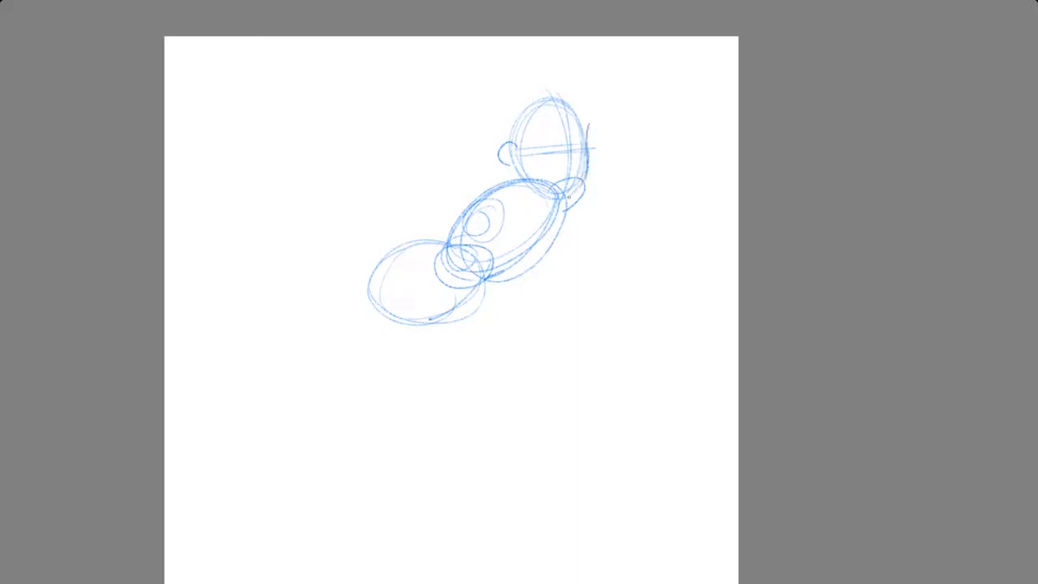
{"action": "left_click_drag", "start_coordinate": [517, 166], "coordinate": [569, 197]}
{"action": "mouse_move", "coordinate": [524, 184]}
{"action": "left_mouse_down"}
{"action": "mouse_move", "coordinate": [517, 195]}
{"action": "mouse_move", "coordinate": [539, 206]}
{"action": "mouse_move", "coordinate": [514, 200]}
{"action": "mouse_move", "coordinate": [545, 194]}
{"action": "left_mouse_up"}
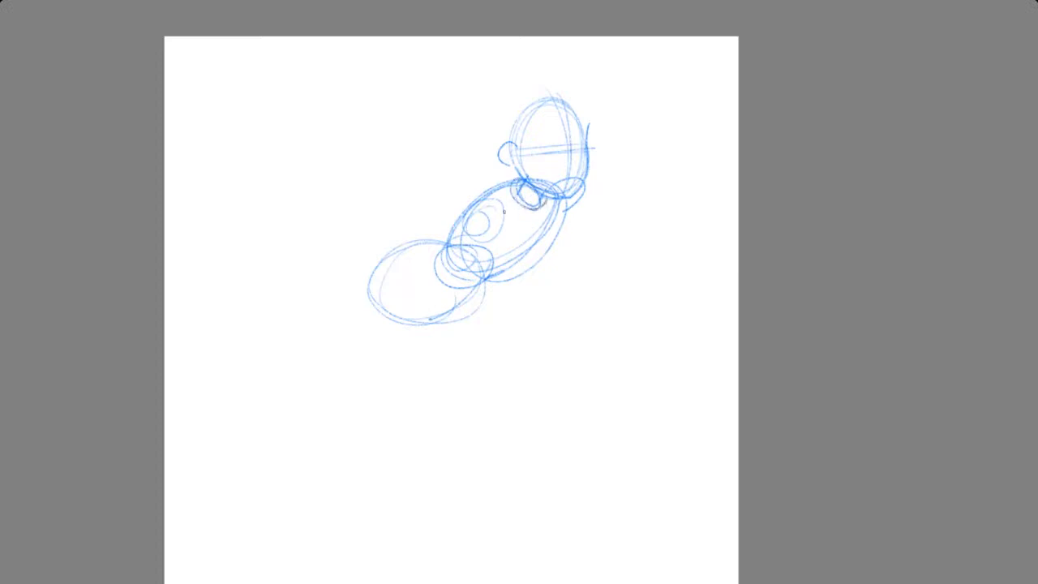
Sketch the two upper arms hanging from the shoulders, and strengthen the front and underside of the torso
{"action": "left_click_drag", "start_coordinate": [463, 216], "coordinate": [479, 309]}
{"action": "left_click_drag", "start_coordinate": [496, 212], "coordinate": [494, 306]}
{"action": "left_click_drag", "start_coordinate": [498, 238], "coordinate": [501, 312]}
{"action": "left_click_drag", "start_coordinate": [568, 210], "coordinate": [551, 297]}
{"action": "left_click_drag", "start_coordinate": [557, 247], "coordinate": [547, 317]}
{"action": "left_click_drag", "start_coordinate": [567, 209], "coordinate": [563, 227]}
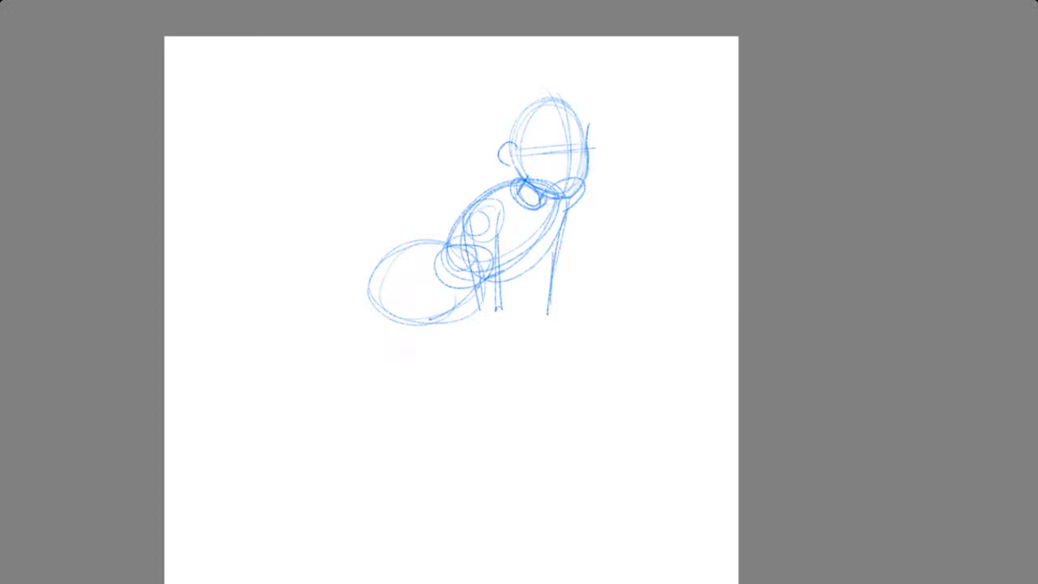
{"action": "mouse_move", "coordinate": [460, 222]}
{"action": "left_mouse_down"}
{"action": "mouse_move", "coordinate": [443, 276]}
{"action": "mouse_move", "coordinate": [451, 286]}
{"action": "mouse_move", "coordinate": [512, 266]}
{"action": "left_mouse_up"}
{"action": "left_click_drag", "start_coordinate": [575, 212], "coordinate": [503, 284]}
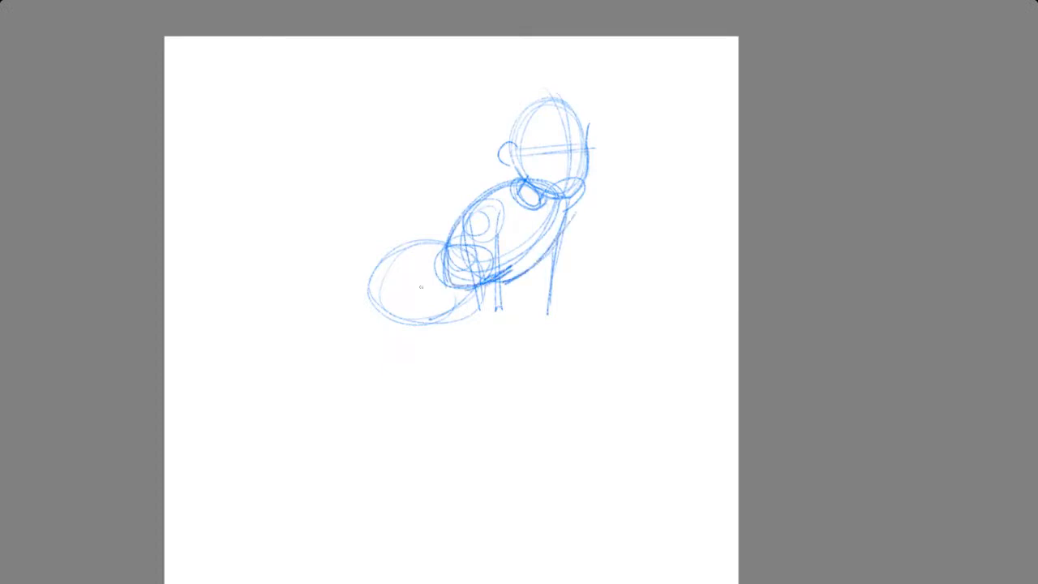
Sketch the near and far thighs as tapering shapes below the pelvis, and reinforce the pelvis and shoulder ovals
{"action": "mouse_move", "coordinate": [366, 284]}
{"action": "left_mouse_down"}
{"action": "mouse_move", "coordinate": [370, 383]}
{"action": "mouse_move", "coordinate": [398, 445]}
{"action": "left_mouse_up"}
{"action": "left_click_drag", "start_coordinate": [481, 304], "coordinate": [472, 403]}
{"action": "left_click_drag", "start_coordinate": [433, 322], "coordinate": [439, 435]}
{"action": "mouse_move", "coordinate": [484, 298]}
{"action": "left_mouse_down"}
{"action": "mouse_move", "coordinate": [467, 417]}
{"action": "mouse_move", "coordinate": [454, 423]}
{"action": "mouse_move", "coordinate": [473, 376]}
{"action": "left_mouse_up"}
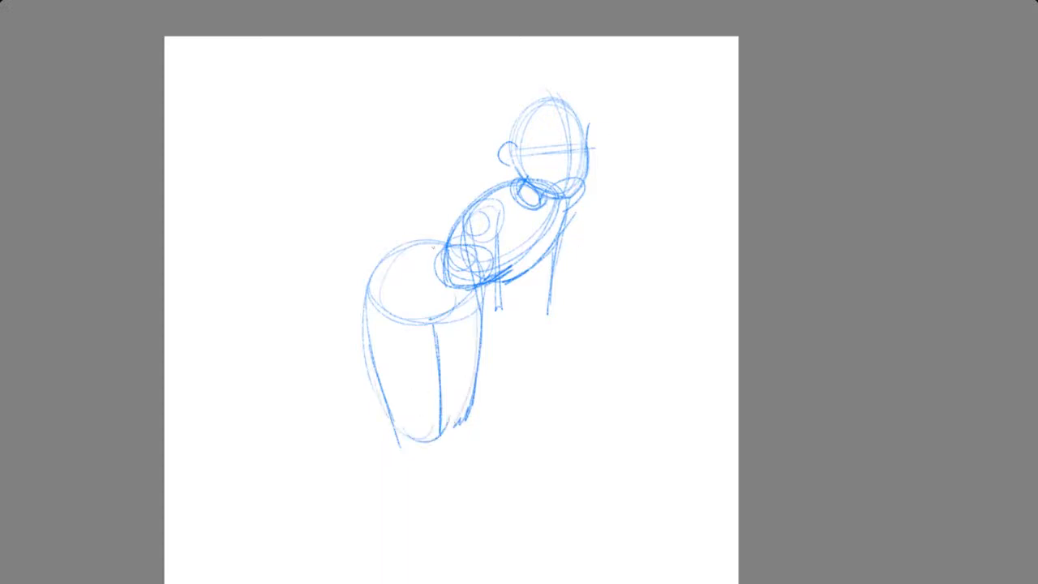
{"action": "mouse_move", "coordinate": [388, 244]}
{"action": "left_mouse_down"}
{"action": "mouse_move", "coordinate": [441, 248]}
{"action": "mouse_move", "coordinate": [462, 275]}
{"action": "mouse_move", "coordinate": [406, 240]}
{"action": "mouse_move", "coordinate": [381, 248]}
{"action": "left_mouse_up"}
{"action": "mouse_move", "coordinate": [504, 198]}
{"action": "left_mouse_down"}
{"action": "mouse_move", "coordinate": [477, 259]}
{"action": "mouse_move", "coordinate": [468, 235]}
{"action": "left_mouse_up"}
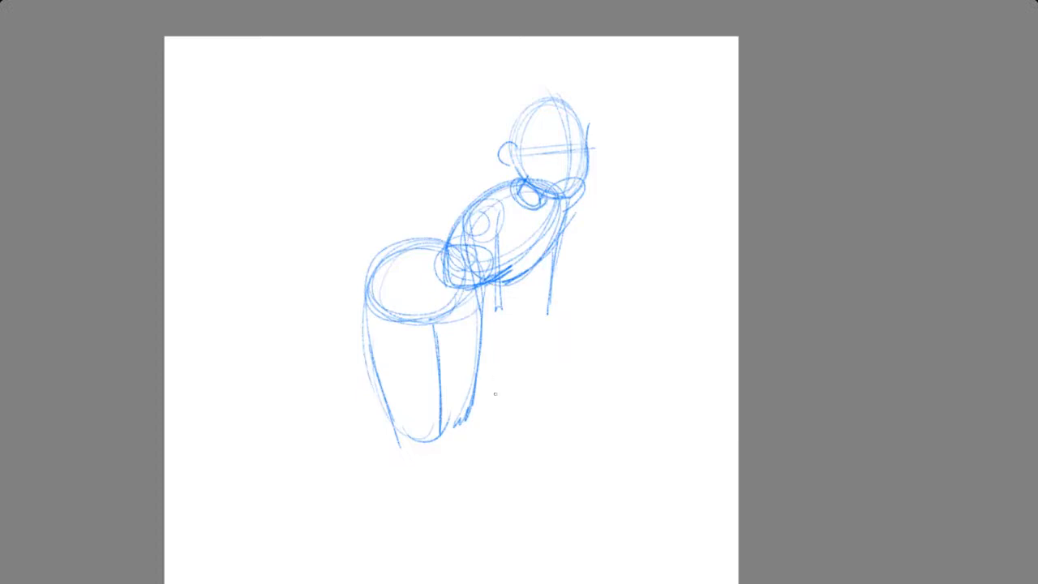
Sketch both forearms tapering from the elbows down to the wrists
{"action": "left_click_drag", "start_coordinate": [477, 290], "coordinate": [505, 395]}
{"action": "left_click_drag", "start_coordinate": [483, 357], "coordinate": [514, 410]}
{"action": "mouse_move", "coordinate": [496, 308]}
{"action": "left_mouse_down"}
{"action": "mouse_move", "coordinate": [515, 333]}
{"action": "mouse_move", "coordinate": [516, 412]}
{"action": "left_mouse_up"}
{"action": "mouse_move", "coordinate": [503, 304]}
{"action": "left_mouse_down"}
{"action": "mouse_move", "coordinate": [562, 299]}
{"action": "mouse_move", "coordinate": [558, 351]}
{"action": "left_mouse_up"}
{"action": "left_click_drag", "start_coordinate": [564, 310], "coordinate": [554, 397]}
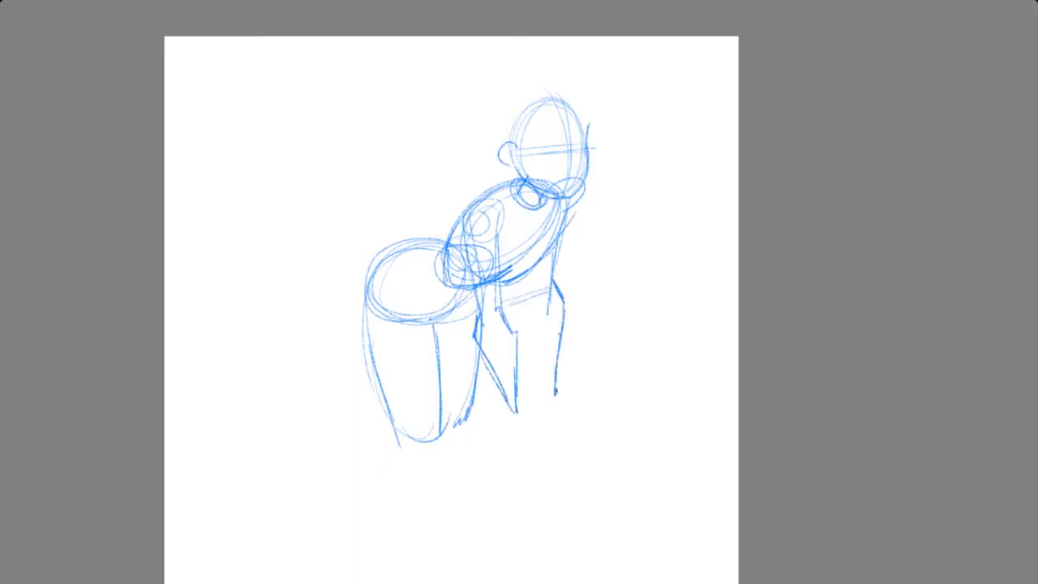
{"action": "mouse_move", "coordinate": [534, 290]}
{"action": "left_mouse_down"}
{"action": "mouse_move", "coordinate": [522, 310]}
{"action": "mouse_move", "coordinate": [554, 391]}
{"action": "left_mouse_up"}
Define both upper arms down to the elbows and redraw the rounded shoulder joints
{"action": "left_click_drag", "start_coordinate": [535, 248], "coordinate": [529, 297]}
{"action": "left_click_drag", "start_coordinate": [543, 227], "coordinate": [532, 298]}
{"action": "left_click_drag", "start_coordinate": [559, 235], "coordinate": [558, 271]}
{"action": "left_click_drag", "start_coordinate": [562, 217], "coordinate": [553, 290]}
{"action": "left_click_drag", "start_coordinate": [473, 237], "coordinate": [476, 285]}
{"action": "left_click_drag", "start_coordinate": [473, 294], "coordinate": [486, 321]}
{"action": "left_click_drag", "start_coordinate": [485, 243], "coordinate": [490, 264]}
{"action": "mouse_move", "coordinate": [490, 279]}
{"action": "left_mouse_down"}
{"action": "mouse_move", "coordinate": [498, 322]}
{"action": "mouse_move", "coordinate": [494, 308]}
{"action": "left_mouse_up"}
{"action": "mouse_move", "coordinate": [486, 209]}
{"action": "left_mouse_down"}
{"action": "mouse_move", "coordinate": [475, 237]}
{"action": "mouse_move", "coordinate": [473, 213]}
{"action": "left_mouse_up"}
{"action": "mouse_move", "coordinate": [555, 196]}
{"action": "left_mouse_down"}
{"action": "mouse_move", "coordinate": [546, 203]}
{"action": "mouse_move", "coordinate": [568, 202]}
{"action": "left_mouse_up"}
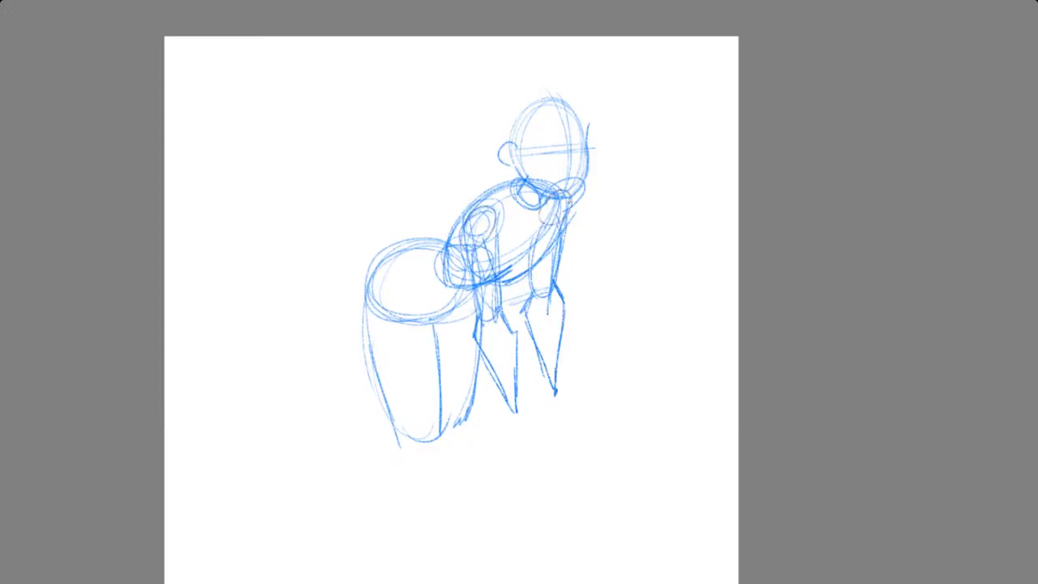
Sketch both hands as flat ovals with thumbs and spread fingers at the ends of the forearms
{"action": "mouse_move", "coordinate": [504, 413]}
{"action": "left_mouse_down"}
{"action": "mouse_move", "coordinate": [517, 401]}
{"action": "mouse_move", "coordinate": [550, 433]}
{"action": "left_mouse_up"}
{"action": "left_click_drag", "start_coordinate": [502, 415], "coordinate": [552, 450]}
{"action": "mouse_move", "coordinate": [515, 407]}
{"action": "left_mouse_down"}
{"action": "mouse_move", "coordinate": [509, 436]}
{"action": "mouse_move", "coordinate": [551, 447]}
{"action": "mouse_move", "coordinate": [559, 425]}
{"action": "mouse_move", "coordinate": [535, 455]}
{"action": "mouse_move", "coordinate": [515, 440]}
{"action": "left_mouse_up"}
{"action": "mouse_move", "coordinate": [568, 381]}
{"action": "left_mouse_down"}
{"action": "mouse_move", "coordinate": [592, 404]}
{"action": "mouse_move", "coordinate": [552, 409]}
{"action": "mouse_move", "coordinate": [567, 422]}
{"action": "left_mouse_up"}
{"action": "left_click_drag", "start_coordinate": [568, 407], "coordinate": [597, 423]}
{"action": "left_click_drag", "start_coordinate": [559, 383], "coordinate": [604, 393]}
{"action": "left_click_drag", "start_coordinate": [605, 392], "coordinate": [600, 399]}
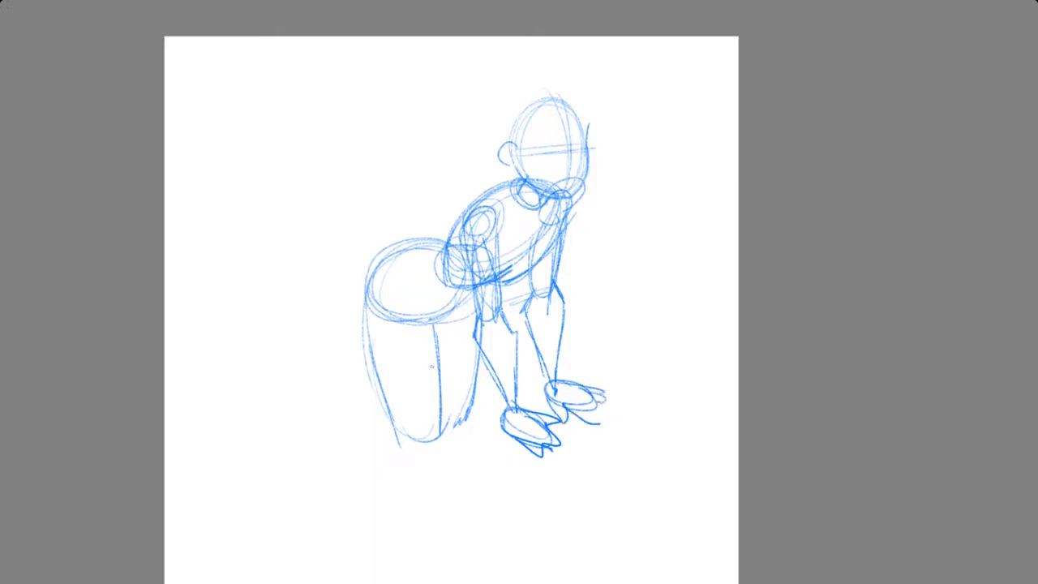
Move the whole figure higher on the canvas, and return to the brush with only the canvas shown
{"action": "left_click_drag", "start_coordinate": [465, 452], "coordinate": [454, 350]}
{"action": "left_click_drag", "start_coordinate": [439, 290], "coordinate": [440, 358]}
{"action": "key", "text": "Tab"}
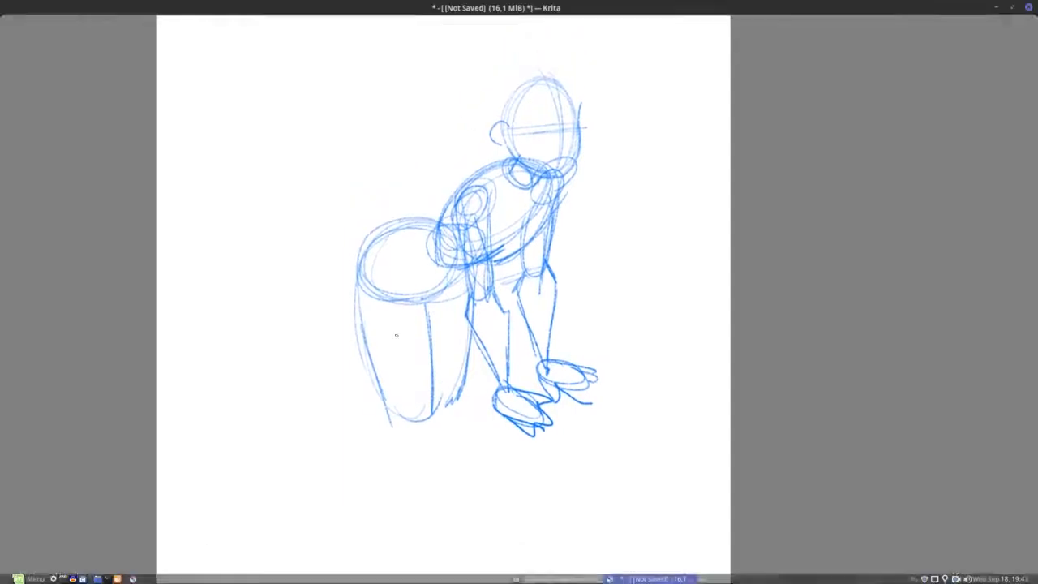
{"action": "left_click", "coordinate": [21, 168]}
{"action": "mouse_move", "coordinate": [515, 291]}
{"action": "left_mouse_down"}
{"action": "mouse_move", "coordinate": [530, 273]}
{"action": "mouse_move", "coordinate": [530, 246]}
{"action": "left_mouse_up"}
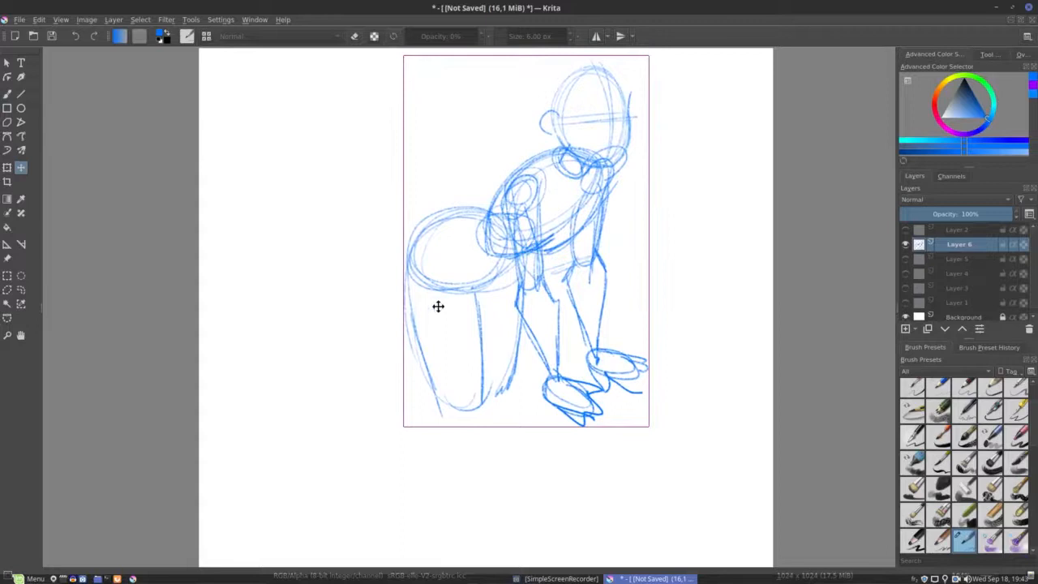
{"action": "key", "text": "b"}
{"action": "key", "text": "Tab"}
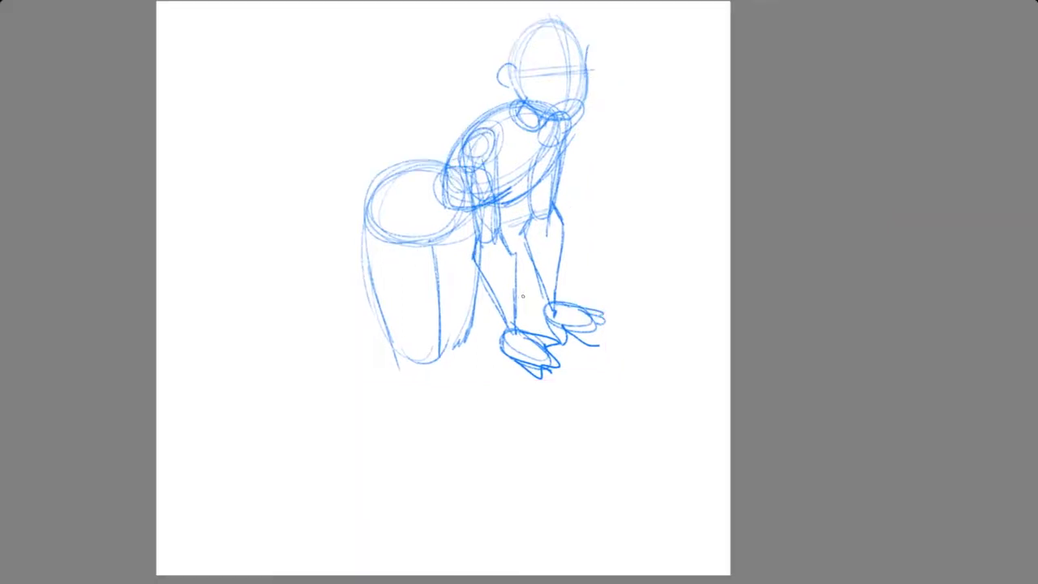
Sketch oval knees below the thighs and the tapering lower legs down to the ankles
{"action": "mouse_move", "coordinate": [486, 331]}
{"action": "left_mouse_down"}
{"action": "mouse_move", "coordinate": [433, 262]}
{"action": "mouse_move", "coordinate": [389, 287]}
{"action": "mouse_move", "coordinate": [432, 280]}
{"action": "left_mouse_up"}
{"action": "mouse_move", "coordinate": [360, 310]}
{"action": "left_mouse_down"}
{"action": "mouse_move", "coordinate": [345, 338]}
{"action": "mouse_move", "coordinate": [366, 418]}
{"action": "left_mouse_up"}
{"action": "left_click_drag", "start_coordinate": [395, 323], "coordinate": [374, 430]}
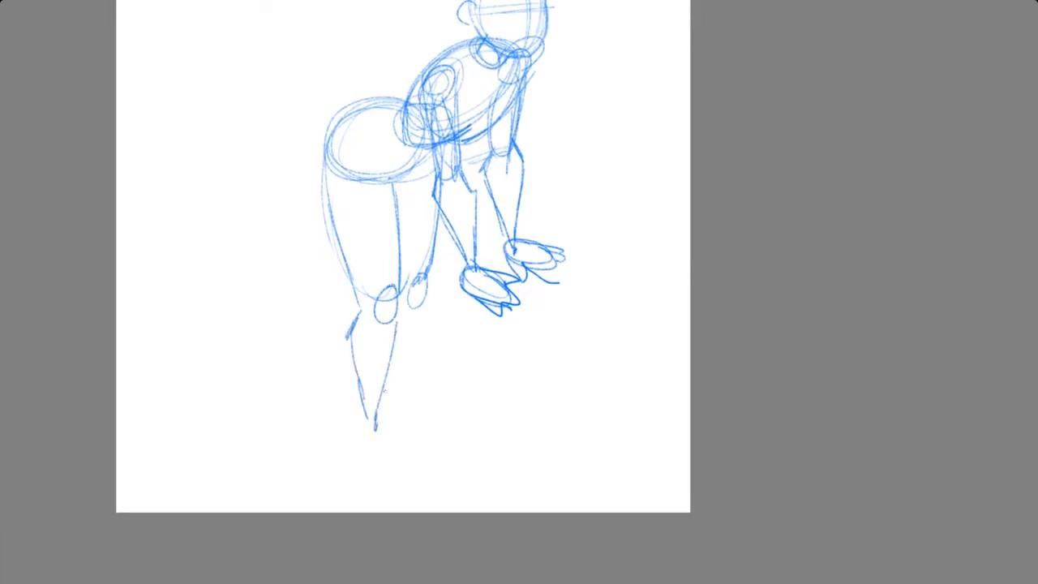
{"action": "left_click_drag", "start_coordinate": [420, 311], "coordinate": [395, 402]}
Sketch the near and far feet as wedge shapes below the ankles
{"action": "mouse_move", "coordinate": [395, 298]}
{"action": "left_mouse_down"}
{"action": "mouse_move", "coordinate": [376, 326]}
{"action": "mouse_move", "coordinate": [382, 400]}
{"action": "mouse_move", "coordinate": [366, 415]}
{"action": "mouse_move", "coordinate": [361, 443]}
{"action": "left_mouse_up"}
{"action": "mouse_move", "coordinate": [369, 409]}
{"action": "left_mouse_down"}
{"action": "mouse_move", "coordinate": [416, 462]}
{"action": "mouse_move", "coordinate": [394, 475]}
{"action": "left_mouse_up"}
{"action": "left_click_drag", "start_coordinate": [361, 443], "coordinate": [381, 482]}
{"action": "left_click_drag", "start_coordinate": [381, 482], "coordinate": [419, 465]}
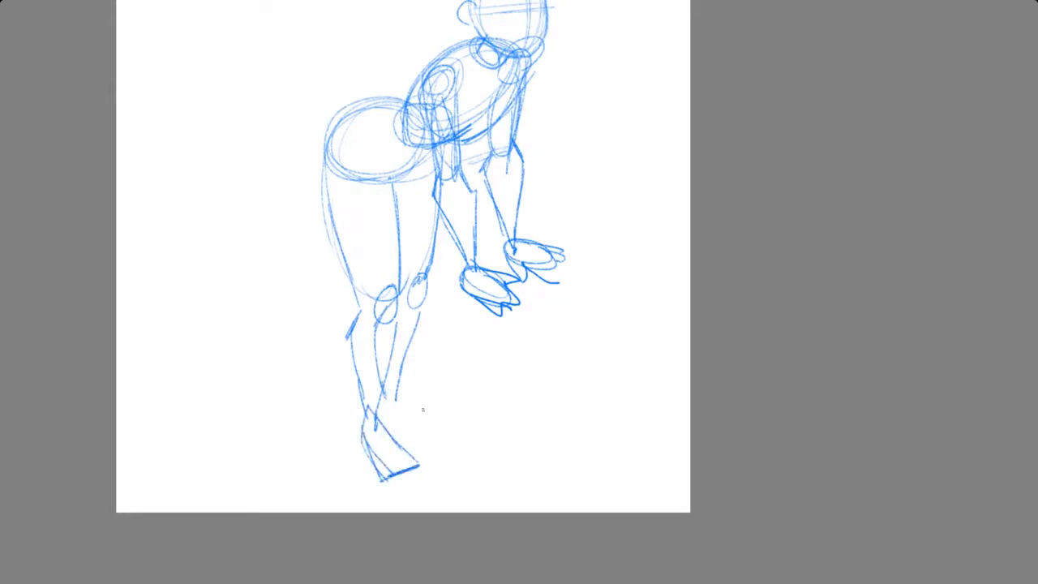
{"action": "mouse_move", "coordinate": [397, 399]}
{"action": "left_mouse_down"}
{"action": "mouse_move", "coordinate": [460, 418]}
{"action": "mouse_move", "coordinate": [438, 438]}
{"action": "left_mouse_up"}
{"action": "left_click_drag", "start_coordinate": [381, 417], "coordinate": [420, 429]}
Draw the creases between hips and thighs, and darken the curve of the lower back and buttocks
{"action": "mouse_move", "coordinate": [417, 318]}
{"action": "left_mouse_down"}
{"action": "mouse_move", "coordinate": [429, 366]}
{"action": "mouse_move", "coordinate": [421, 406]}
{"action": "left_mouse_up"}
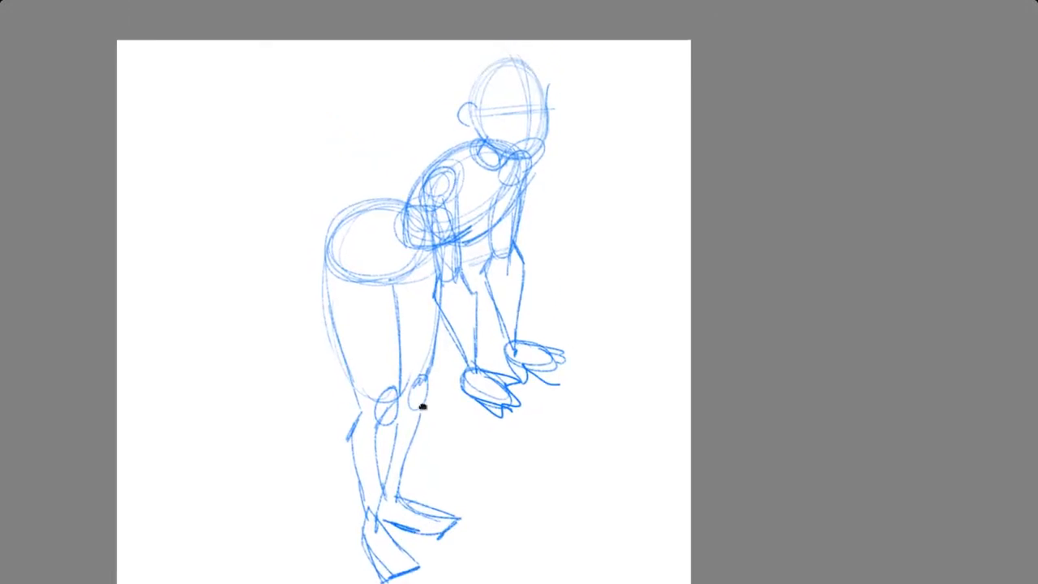
{"action": "mouse_move", "coordinate": [348, 261]}
{"action": "left_mouse_down"}
{"action": "mouse_move", "coordinate": [397, 285]}
{"action": "mouse_move", "coordinate": [436, 261]}
{"action": "left_mouse_up"}
{"action": "mouse_move", "coordinate": [370, 214]}
{"action": "left_mouse_down"}
{"action": "mouse_move", "coordinate": [328, 236]}
{"action": "mouse_move", "coordinate": [324, 311]}
{"action": "left_mouse_up"}
{"action": "left_click_drag", "start_coordinate": [323, 263], "coordinate": [347, 350]}
{"action": "left_click_drag", "start_coordinate": [378, 213], "coordinate": [409, 205]}
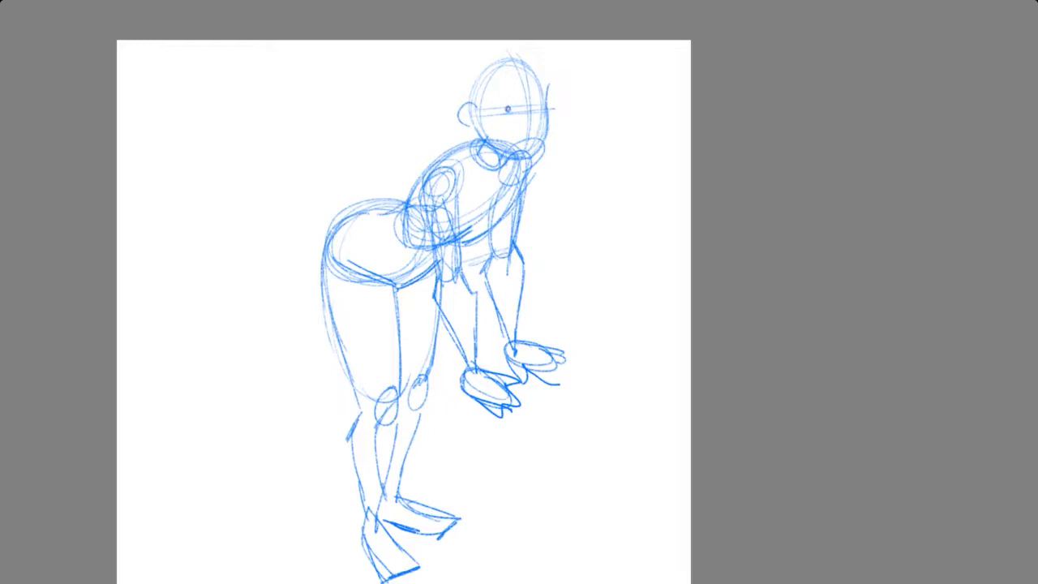
Draw the eyes, nose and mouth on the head, and detail the ear
{"action": "left_click", "coordinate": [538, 106]}
{"action": "mouse_move", "coordinate": [523, 128]}
{"action": "left_mouse_down"}
{"action": "mouse_move", "coordinate": [531, 129]}
{"action": "mouse_move", "coordinate": [520, 149]}
{"action": "mouse_move", "coordinate": [535, 141]}
{"action": "mouse_move", "coordinate": [517, 147]}
{"action": "left_mouse_up"}
{"action": "mouse_move", "coordinate": [475, 108]}
{"action": "left_mouse_down"}
{"action": "mouse_move", "coordinate": [455, 121]}
{"action": "mouse_move", "coordinate": [468, 121]}
{"action": "left_mouse_up"}
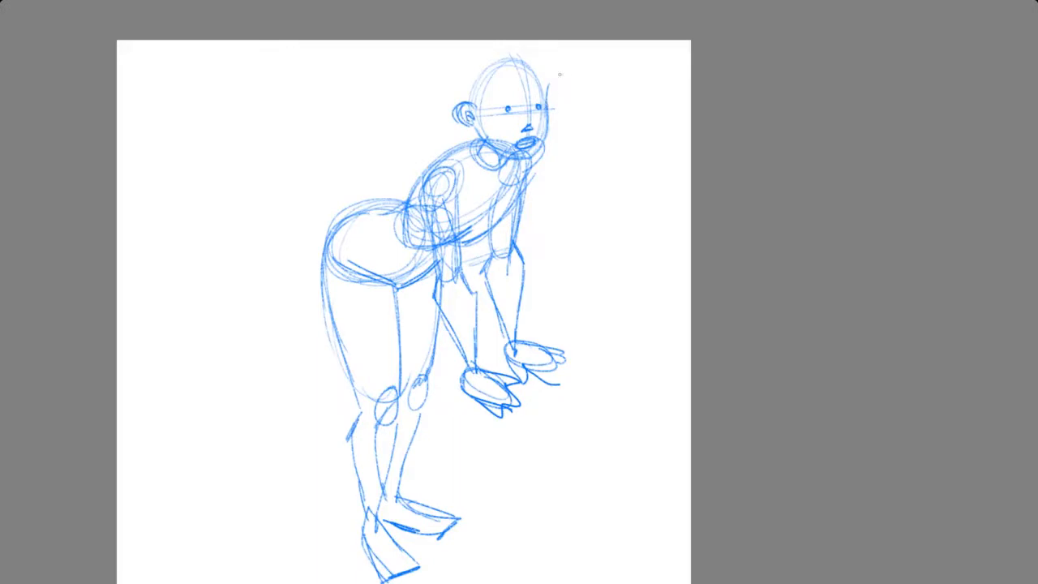
Sketch the hair with a jagged fringe, a rounded crown and a ponytail behind the head
{"action": "mouse_move", "coordinate": [475, 58]}
{"action": "left_mouse_down"}
{"action": "mouse_move", "coordinate": [561, 70]}
{"action": "mouse_move", "coordinate": [555, 98]}
{"action": "mouse_move", "coordinate": [528, 92]}
{"action": "mouse_move", "coordinate": [481, 113]}
{"action": "left_mouse_up"}
{"action": "mouse_move", "coordinate": [485, 57]}
{"action": "left_mouse_down"}
{"action": "mouse_move", "coordinate": [449, 88]}
{"action": "mouse_move", "coordinate": [472, 140]}
{"action": "left_mouse_up"}
{"action": "mouse_move", "coordinate": [464, 58]}
{"action": "left_mouse_down"}
{"action": "mouse_move", "coordinate": [415, 47]}
{"action": "mouse_move", "coordinate": [409, 144]}
{"action": "mouse_move", "coordinate": [456, 106]}
{"action": "left_mouse_up"}
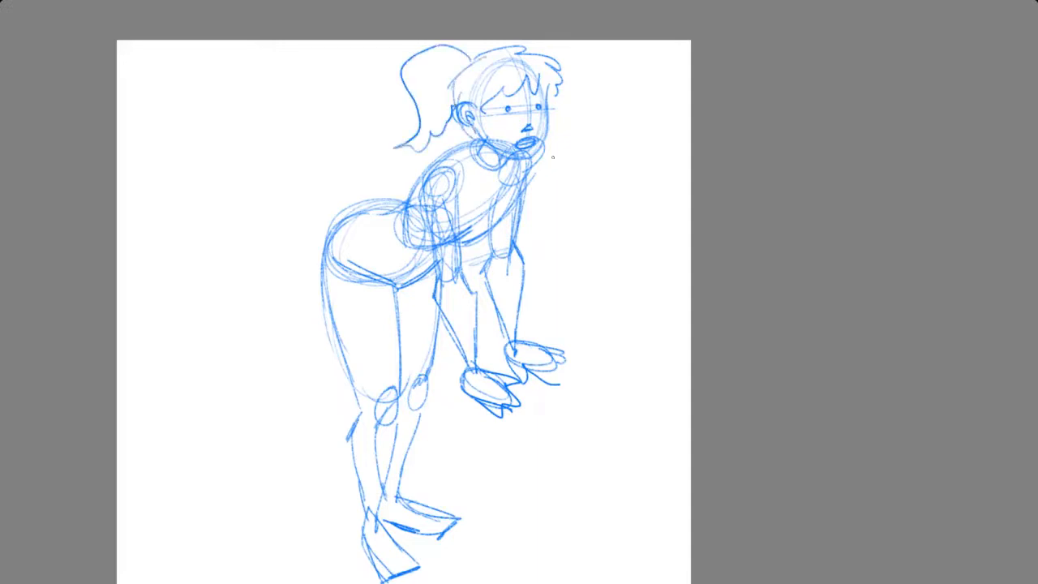
Draw the rounded chest contours between the upper arms along the underside of the torso
{"action": "mouse_move", "coordinate": [511, 181]}
{"action": "left_mouse_down"}
{"action": "mouse_move", "coordinate": [508, 234]}
{"action": "mouse_move", "coordinate": [462, 240]}
{"action": "mouse_move", "coordinate": [476, 230]}
{"action": "mouse_move", "coordinate": [436, 254]}
{"action": "mouse_move", "coordinate": [428, 246]}
{"action": "mouse_move", "coordinate": [476, 209]}
{"action": "left_mouse_up"}
{"action": "left_click_drag", "start_coordinate": [449, 256], "coordinate": [487, 213]}
{"action": "mouse_move", "coordinate": [417, 225]}
{"action": "left_mouse_down"}
{"action": "mouse_move", "coordinate": [447, 259]}
{"action": "mouse_move", "coordinate": [486, 210]}
{"action": "left_mouse_up"}
{"action": "mouse_move", "coordinate": [455, 258]}
{"action": "left_mouse_down"}
{"action": "mouse_move", "coordinate": [484, 214]}
{"action": "mouse_move", "coordinate": [460, 259]}
{"action": "left_mouse_up"}
{"action": "mouse_move", "coordinate": [424, 214]}
{"action": "left_mouse_down"}
{"action": "mouse_move", "coordinate": [451, 258]}
{"action": "mouse_move", "coordinate": [434, 248]}
{"action": "left_mouse_up"}
{"action": "left_click_drag", "start_coordinate": [434, 248], "coordinate": [477, 248]}
{"action": "left_click_drag", "start_coordinate": [424, 219], "coordinate": [483, 244]}
{"action": "mouse_move", "coordinate": [482, 201]}
{"action": "left_mouse_down"}
{"action": "mouse_move", "coordinate": [508, 238]}
{"action": "mouse_move", "coordinate": [484, 243]}
{"action": "left_mouse_up"}
Darken both contours of the near upper arm down to the elbow
{"action": "left_click_drag", "start_coordinate": [459, 201], "coordinate": [455, 274]}
{"action": "left_click_drag", "start_coordinate": [457, 243], "coordinate": [456, 281]}
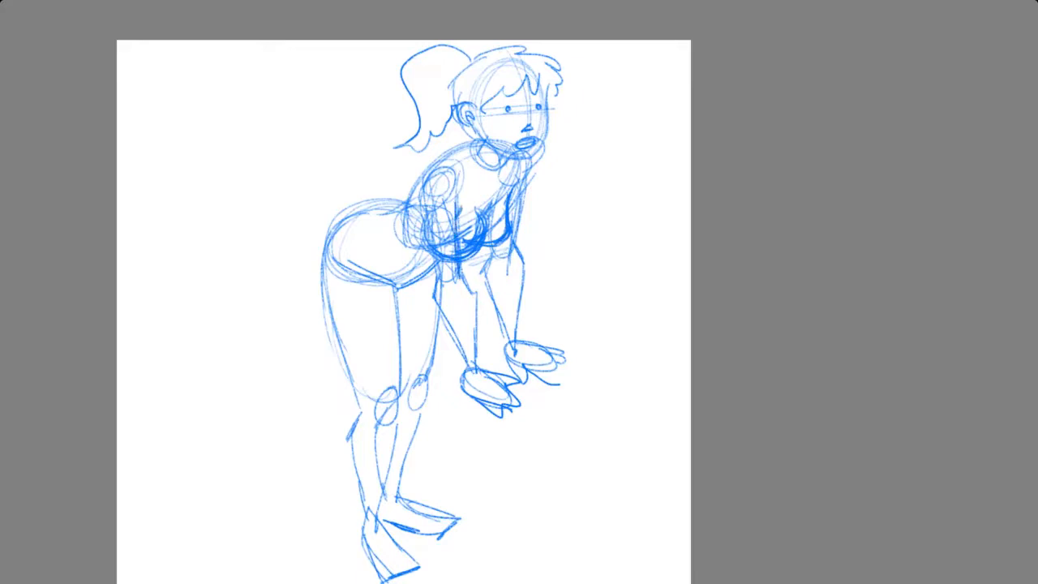
{"action": "left_click_drag", "start_coordinate": [427, 222], "coordinate": [431, 246]}
{"action": "left_click_drag", "start_coordinate": [433, 255], "coordinate": [438, 266]}
{"action": "left_click_drag", "start_coordinate": [420, 213], "coordinate": [430, 239]}
{"action": "left_click_drag", "start_coordinate": [430, 248], "coordinate": [448, 290]}
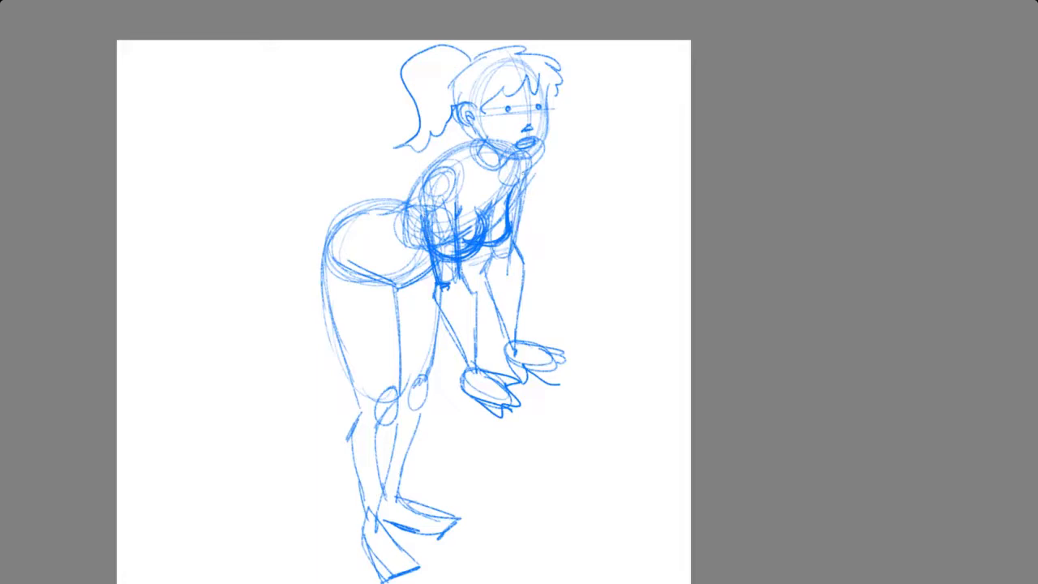
Darken the outer contour of the far arm and the outlines of both forearms down to the wrists
{"action": "left_click_drag", "start_coordinate": [526, 157], "coordinate": [514, 337]}
{"action": "left_click_drag", "start_coordinate": [489, 247], "coordinate": [504, 349]}
{"action": "left_click_drag", "start_coordinate": [461, 269], "coordinate": [475, 370]}
{"action": "mouse_move", "coordinate": [433, 277]}
{"action": "left_mouse_down"}
{"action": "mouse_move", "coordinate": [433, 300]}
{"action": "mouse_move", "coordinate": [473, 378]}
{"action": "left_mouse_up"}
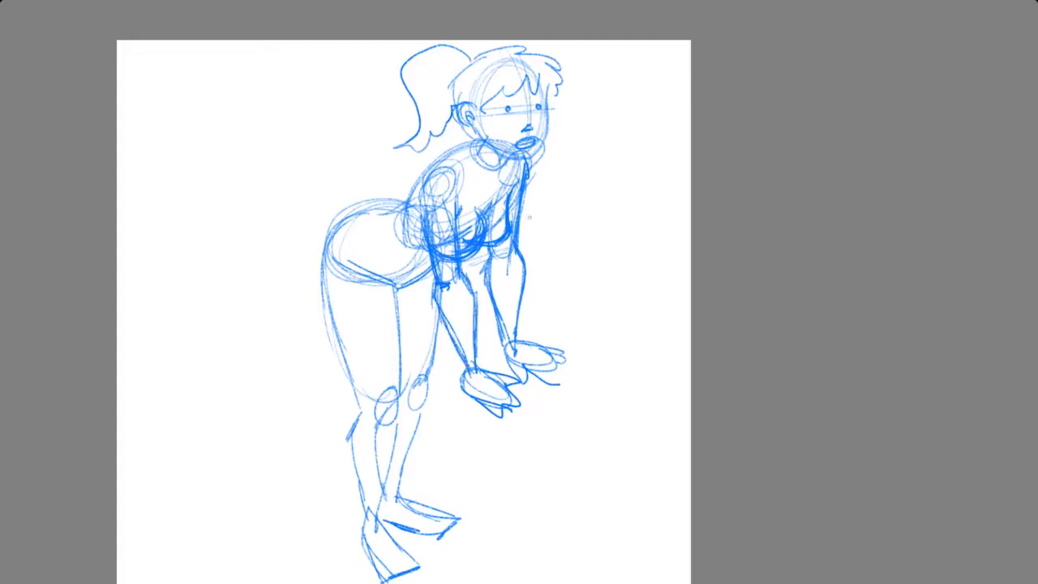
Darken the front contour of the far thigh and the line dividing the two thighs down to the knees
{"action": "left_click_drag", "start_coordinate": [442, 316], "coordinate": [427, 383]}
{"action": "mouse_move", "coordinate": [436, 345]}
{"action": "left_mouse_down"}
{"action": "mouse_move", "coordinate": [418, 411]}
{"action": "mouse_move", "coordinate": [428, 398]}
{"action": "left_mouse_up"}
{"action": "left_click_drag", "start_coordinate": [392, 287], "coordinate": [392, 376]}
{"action": "mouse_move", "coordinate": [395, 305]}
{"action": "left_mouse_down"}
{"action": "mouse_move", "coordinate": [403, 407]}
{"action": "mouse_move", "coordinate": [391, 431]}
{"action": "left_mouse_up"}
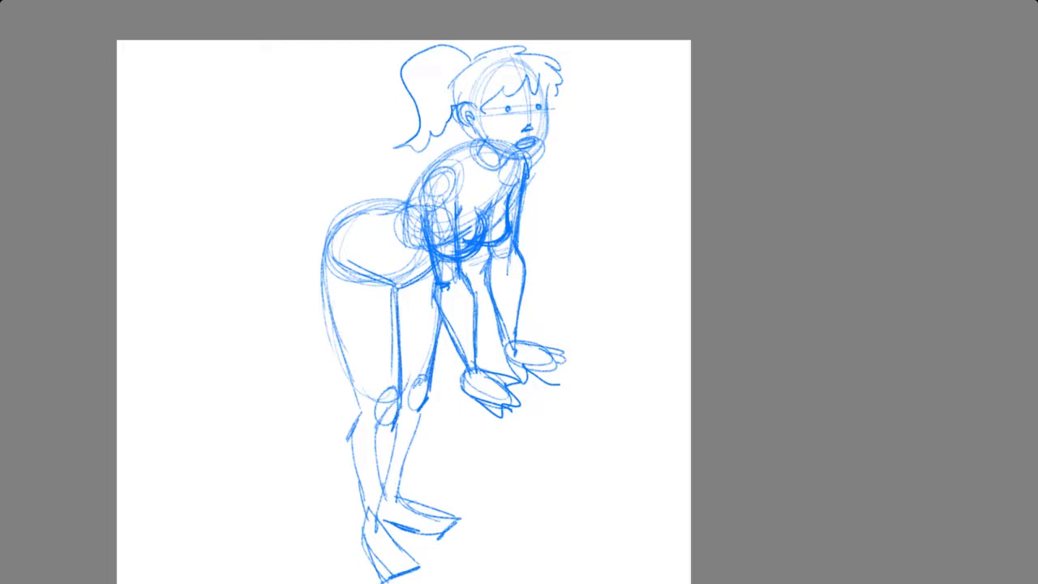
Strengthen the contour of the back, waist and buttocks down the rear of the near thigh, and the hip crease
{"action": "mouse_move", "coordinate": [484, 143]}
{"action": "left_mouse_down"}
{"action": "mouse_move", "coordinate": [433, 166]}
{"action": "mouse_move", "coordinate": [394, 212]}
{"action": "mouse_move", "coordinate": [438, 162]}
{"action": "mouse_move", "coordinate": [395, 227]}
{"action": "left_mouse_up"}
{"action": "mouse_move", "coordinate": [399, 205]}
{"action": "left_mouse_down"}
{"action": "mouse_move", "coordinate": [344, 220]}
{"action": "mouse_move", "coordinate": [369, 215]}
{"action": "mouse_move", "coordinate": [325, 247]}
{"action": "left_mouse_up"}
{"action": "mouse_move", "coordinate": [367, 212]}
{"action": "left_mouse_down"}
{"action": "mouse_move", "coordinate": [326, 250]}
{"action": "mouse_move", "coordinate": [320, 292]}
{"action": "mouse_move", "coordinate": [342, 339]}
{"action": "left_mouse_up"}
{"action": "left_click_drag", "start_coordinate": [347, 346], "coordinate": [353, 367]}
{"action": "left_click_drag", "start_coordinate": [325, 312], "coordinate": [355, 381]}
{"action": "mouse_move", "coordinate": [498, 157]}
{"action": "left_mouse_down"}
{"action": "mouse_move", "coordinate": [446, 262]}
{"action": "mouse_move", "coordinate": [398, 286]}
{"action": "left_mouse_up"}
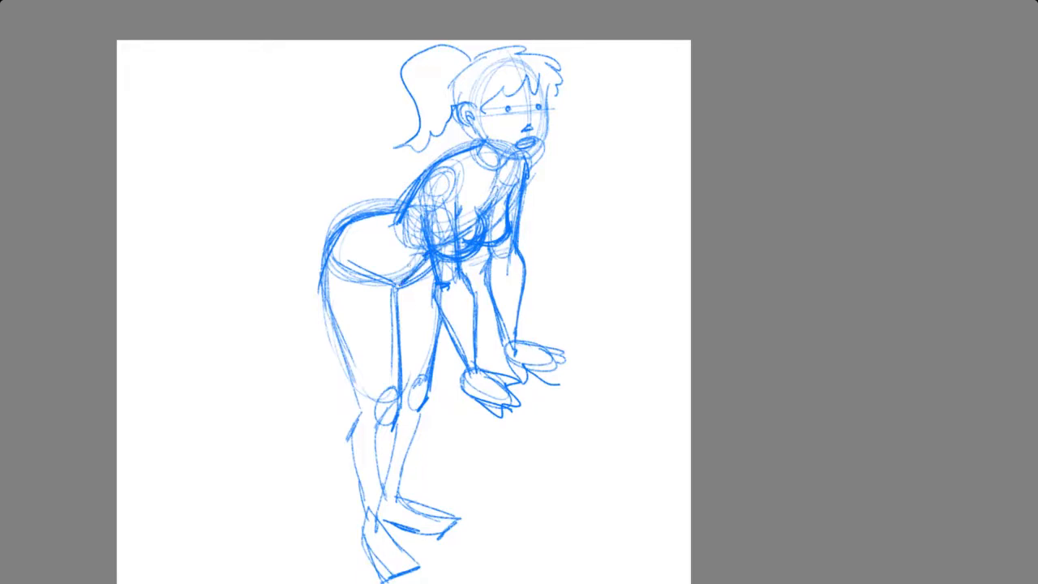
Darken the near leg's rear contour from thigh to ankle and the front of its shin
{"action": "left_click_drag", "start_coordinate": [331, 298], "coordinate": [349, 425]}
{"action": "mouse_move", "coordinate": [342, 357]}
{"action": "left_mouse_down"}
{"action": "mouse_move", "coordinate": [363, 425]}
{"action": "mouse_move", "coordinate": [349, 456]}
{"action": "mouse_move", "coordinate": [362, 507]}
{"action": "left_mouse_up"}
{"action": "left_click_drag", "start_coordinate": [394, 433], "coordinate": [381, 508]}
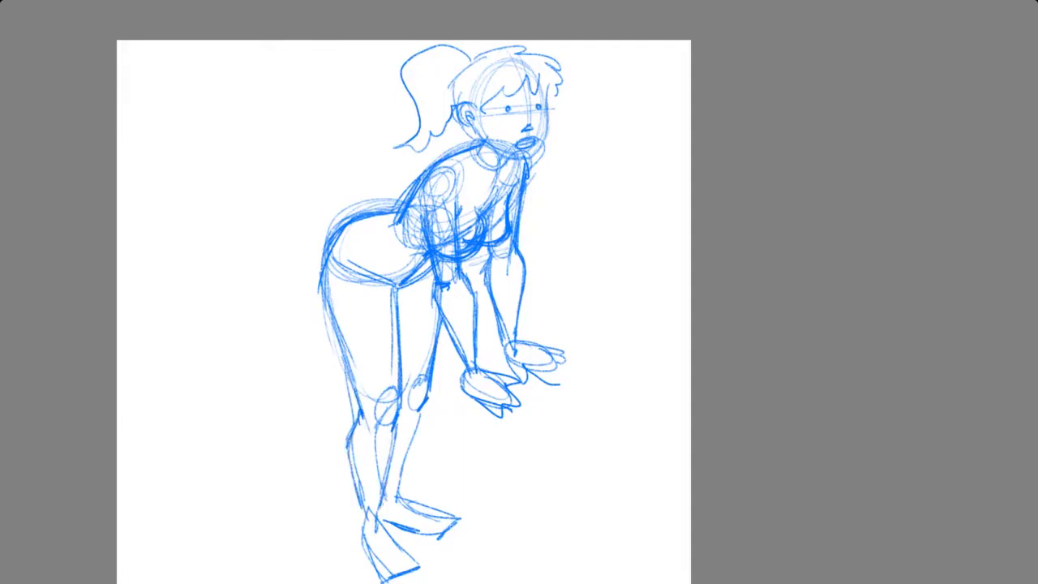
Sketch a table under the hands in perspective, with its top, edge thickness and one leg
{"action": "left_click_drag", "start_coordinate": [439, 406], "coordinate": [606, 319]}
{"action": "left_click_drag", "start_coordinate": [433, 402], "coordinate": [595, 325]}
{"action": "mouse_move", "coordinate": [439, 405]}
{"action": "left_mouse_down"}
{"action": "mouse_move", "coordinate": [437, 432]}
{"action": "mouse_move", "coordinate": [607, 503]}
{"action": "left_mouse_up"}
{"action": "left_click_drag", "start_coordinate": [459, 448], "coordinate": [609, 511]}
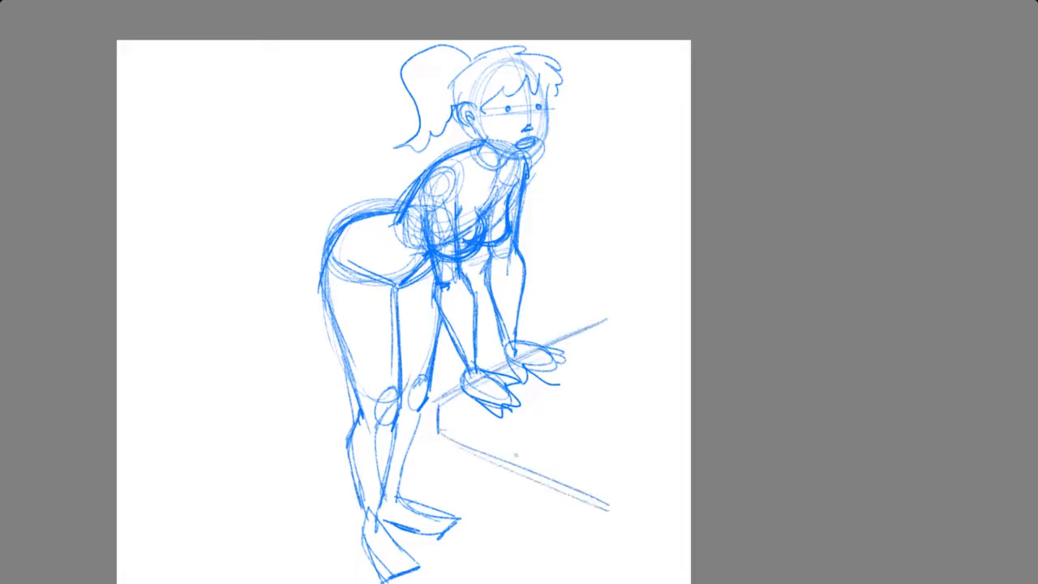
{"action": "left_click_drag", "start_coordinate": [446, 409], "coordinate": [582, 463]}
{"action": "mouse_move", "coordinate": [607, 322]}
{"action": "left_mouse_down"}
{"action": "mouse_move", "coordinate": [687, 338]}
{"action": "mouse_move", "coordinate": [668, 337]}
{"action": "left_mouse_up"}
{"action": "left_click_drag", "start_coordinate": [469, 454], "coordinate": [474, 559]}
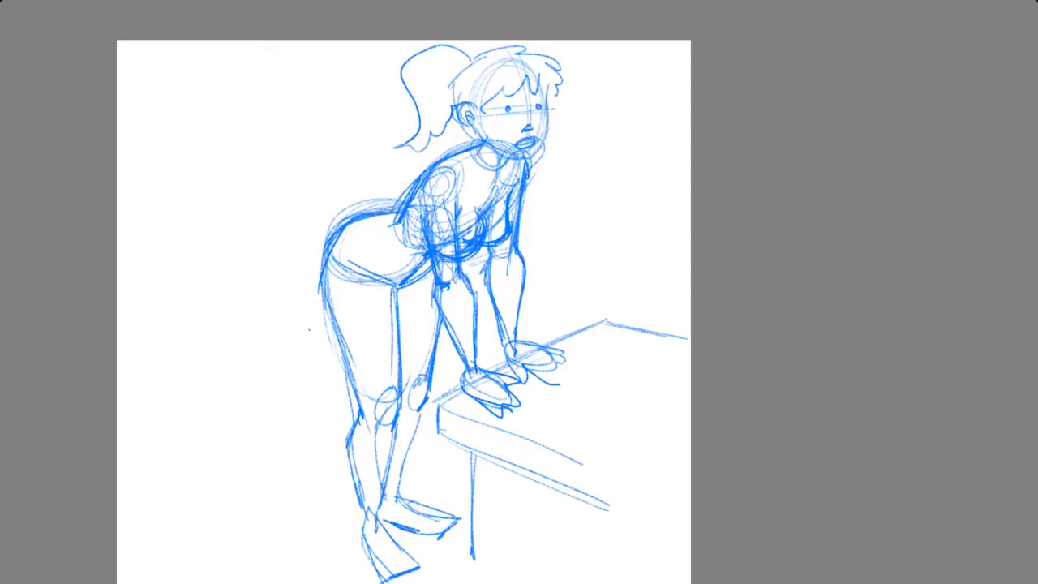
Sketch a cat behind the figure from a round head with pointed ears and ovals for chest and body
{"action": "left_click_drag", "start_coordinate": [200, 441], "coordinate": [202, 442]}
{"action": "mouse_move", "coordinate": [177, 399]}
{"action": "left_mouse_down"}
{"action": "mouse_move", "coordinate": [217, 401]}
{"action": "mouse_move", "coordinate": [194, 438]}
{"action": "left_mouse_up"}
{"action": "mouse_move", "coordinate": [166, 393]}
{"action": "left_mouse_down"}
{"action": "mouse_move", "coordinate": [183, 385]}
{"action": "mouse_move", "coordinate": [240, 416]}
{"action": "left_mouse_up"}
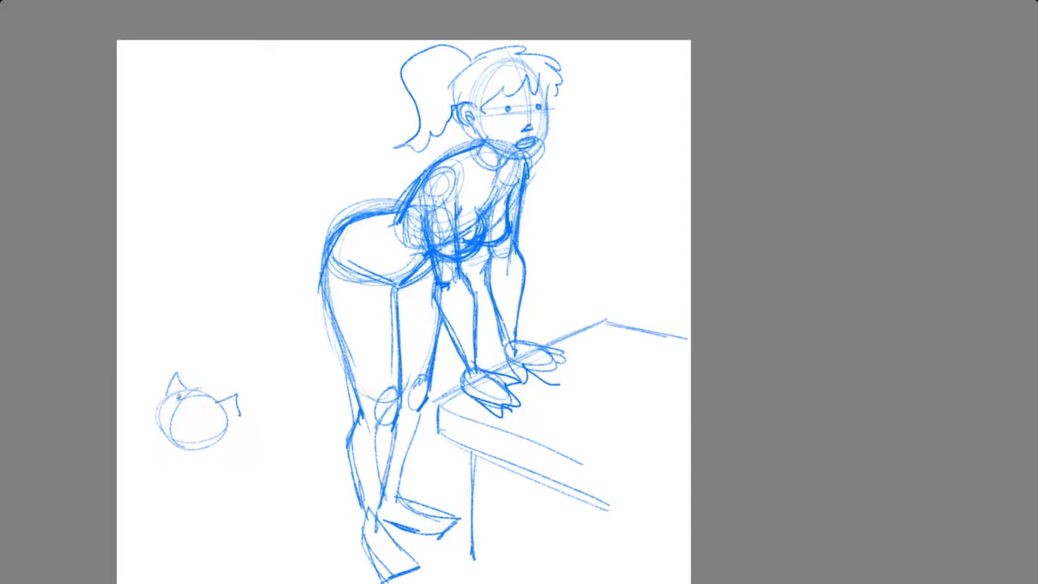
{"action": "mouse_move", "coordinate": [230, 450]}
{"action": "left_mouse_down"}
{"action": "mouse_move", "coordinate": [184, 479]}
{"action": "mouse_move", "coordinate": [242, 447]}
{"action": "mouse_move", "coordinate": [206, 445]}
{"action": "mouse_move", "coordinate": [285, 416]}
{"action": "mouse_move", "coordinate": [302, 443]}
{"action": "mouse_move", "coordinate": [297, 458]}
{"action": "mouse_move", "coordinate": [258, 482]}
{"action": "mouse_move", "coordinate": [298, 465]}
{"action": "mouse_move", "coordinate": [242, 414]}
{"action": "mouse_move", "coordinate": [292, 470]}
{"action": "left_mouse_up"}
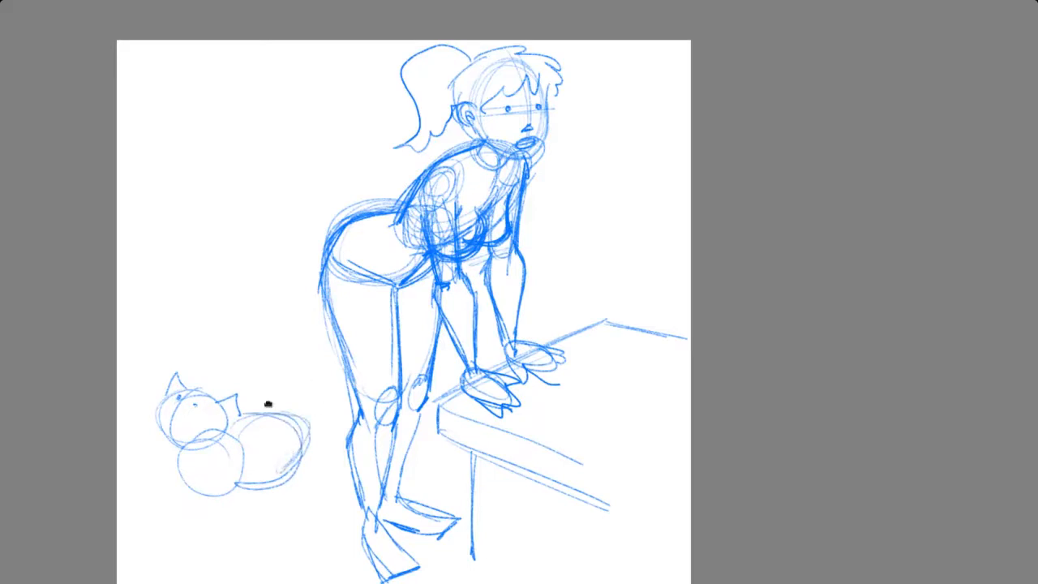
Sketch the cat's front legs and near hind leg with small oval paws
{"action": "left_click_drag", "start_coordinate": [268, 404], "coordinate": [303, 289]}
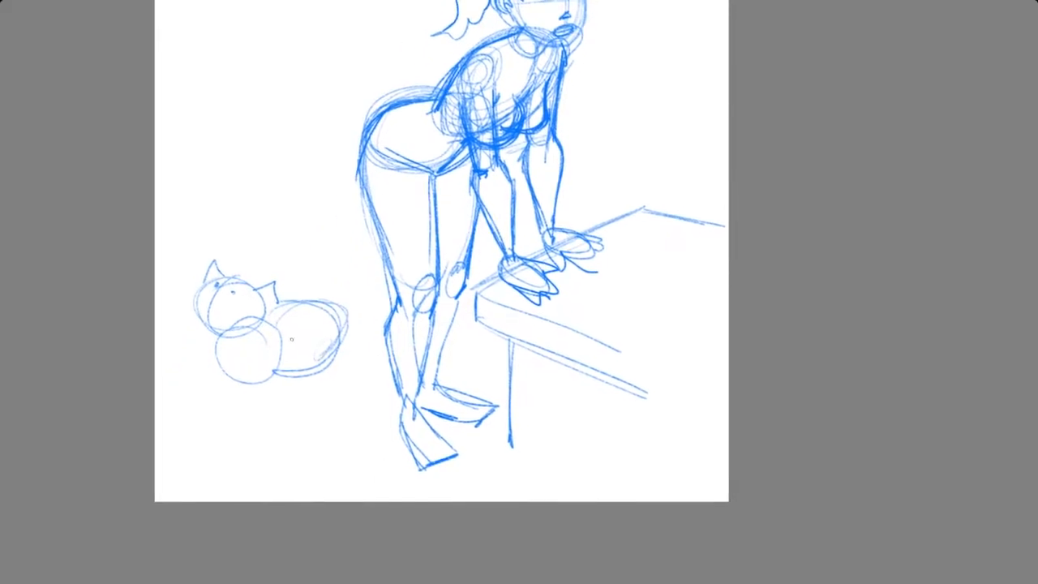
{"action": "left_click_drag", "start_coordinate": [376, 241], "coordinate": [397, 282]}
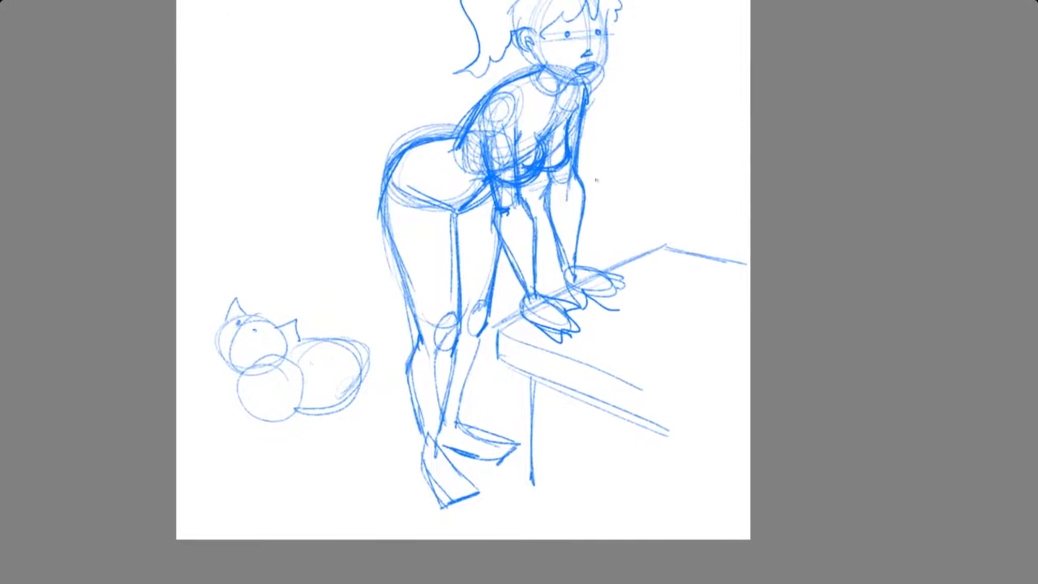
{"action": "mouse_move", "coordinate": [238, 393]}
{"action": "left_mouse_down"}
{"action": "mouse_move", "coordinate": [277, 452]}
{"action": "mouse_move", "coordinate": [289, 412]}
{"action": "left_mouse_up"}
{"action": "mouse_move", "coordinate": [289, 412]}
{"action": "left_mouse_down"}
{"action": "mouse_move", "coordinate": [269, 459]}
{"action": "mouse_move", "coordinate": [292, 462]}
{"action": "mouse_move", "coordinate": [261, 442]}
{"action": "left_mouse_up"}
{"action": "left_click_drag", "start_coordinate": [320, 410], "coordinate": [361, 414]}
{"action": "mouse_move", "coordinate": [364, 373]}
{"action": "left_mouse_down"}
{"action": "mouse_move", "coordinate": [375, 420]}
{"action": "mouse_move", "coordinate": [367, 431]}
{"action": "left_mouse_up"}
{"action": "left_click_drag", "start_coordinate": [365, 423], "coordinate": [360, 435]}
{"action": "left_click_drag", "start_coordinate": [341, 442], "coordinate": [361, 438]}
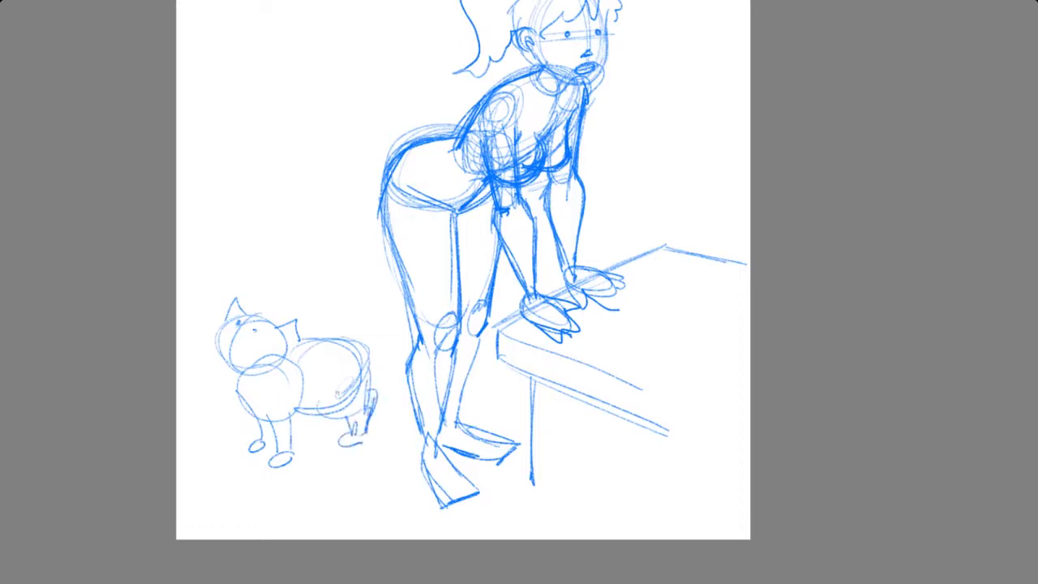
Add the far hind leg, and shape the cat's belly, back and hindquarters with curved contour lines
{"action": "left_click_drag", "start_coordinate": [290, 411], "coordinate": [354, 384]}
{"action": "left_click_drag", "start_coordinate": [293, 351], "coordinate": [293, 410]}
{"action": "left_click_drag", "start_coordinate": [328, 371], "coordinate": [308, 404]}
{"action": "mouse_move", "coordinate": [300, 349]}
{"action": "left_mouse_down"}
{"action": "mouse_move", "coordinate": [326, 327]}
{"action": "mouse_move", "coordinate": [347, 337]}
{"action": "left_mouse_up"}
{"action": "mouse_move", "coordinate": [309, 339]}
{"action": "left_mouse_down"}
{"action": "mouse_move", "coordinate": [360, 348]}
{"action": "mouse_move", "coordinate": [319, 405]}
{"action": "left_mouse_up"}
{"action": "mouse_move", "coordinate": [341, 331]}
{"action": "left_mouse_down"}
{"action": "mouse_move", "coordinate": [327, 403]}
{"action": "mouse_move", "coordinate": [372, 384]}
{"action": "mouse_move", "coordinate": [368, 358]}
{"action": "mouse_move", "coordinate": [339, 406]}
{"action": "left_mouse_up"}
{"action": "mouse_move", "coordinate": [361, 335]}
{"action": "left_mouse_down"}
{"action": "mouse_move", "coordinate": [371, 401]}
{"action": "mouse_move", "coordinate": [345, 430]}
{"action": "mouse_move", "coordinate": [371, 417]}
{"action": "mouse_move", "coordinate": [318, 427]}
{"action": "mouse_move", "coordinate": [330, 430]}
{"action": "left_mouse_up"}
{"action": "left_click_drag", "start_coordinate": [279, 348], "coordinate": [333, 341]}
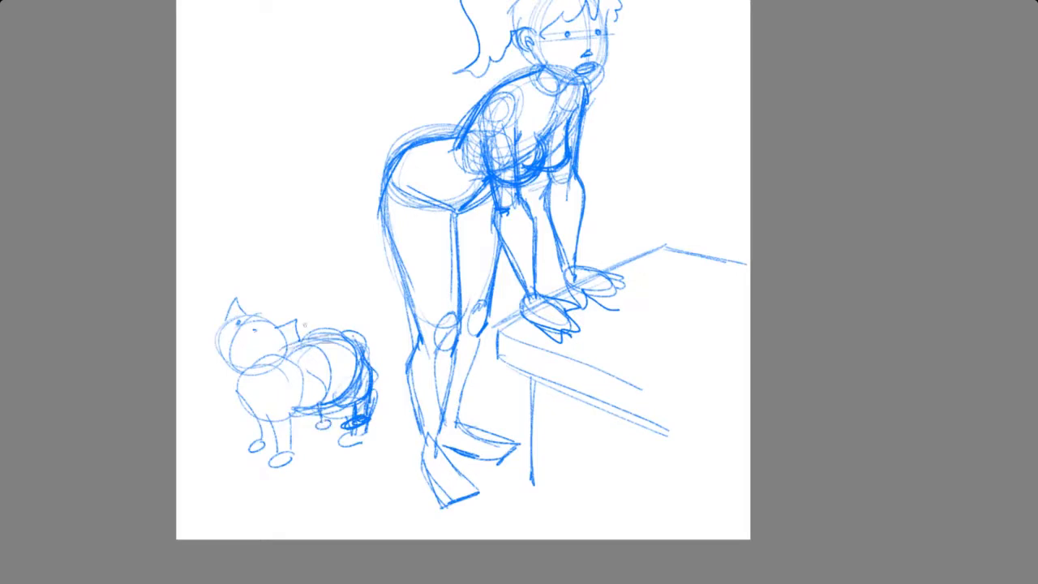
Draw the cat's round muzzle, nose, chin and eyes, and darken its ears and the fur on its forehead
{"action": "mouse_move", "coordinate": [267, 321]}
{"action": "left_mouse_down"}
{"action": "mouse_move", "coordinate": [287, 315]}
{"action": "mouse_move", "coordinate": [292, 339]}
{"action": "mouse_move", "coordinate": [244, 358]}
{"action": "mouse_move", "coordinate": [249, 342]}
{"action": "mouse_move", "coordinate": [237, 363]}
{"action": "mouse_move", "coordinate": [244, 338]}
{"action": "mouse_move", "coordinate": [228, 343]}
{"action": "left_mouse_up"}
{"action": "mouse_move", "coordinate": [232, 334]}
{"action": "left_mouse_down"}
{"action": "mouse_move", "coordinate": [220, 343]}
{"action": "mouse_move", "coordinate": [227, 365]}
{"action": "mouse_move", "coordinate": [252, 352]}
{"action": "mouse_move", "coordinate": [239, 372]}
{"action": "left_mouse_up"}
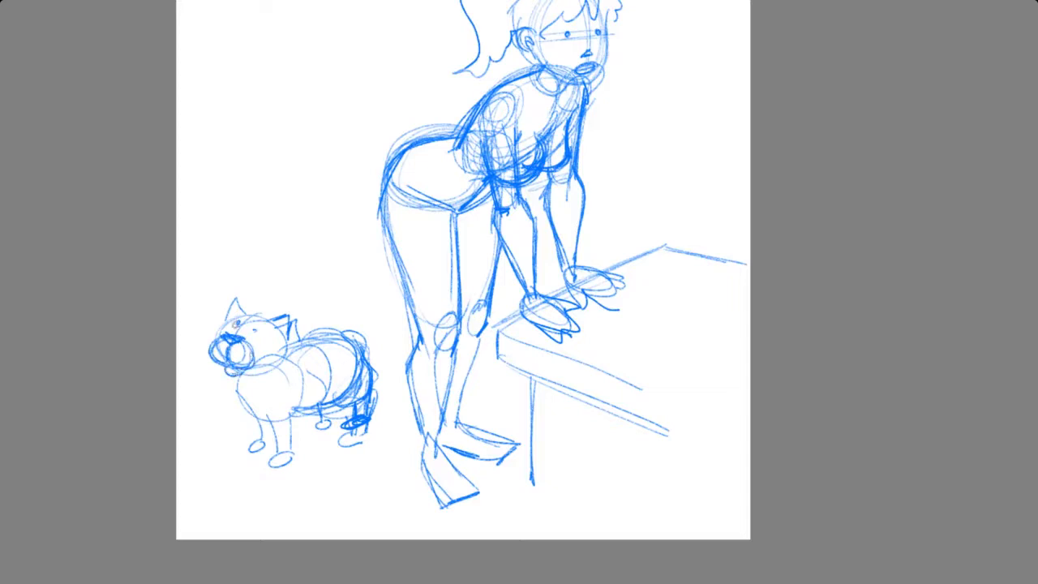
{"action": "left_click_drag", "start_coordinate": [261, 331], "coordinate": [208, 316]}
{"action": "left_click_drag", "start_coordinate": [226, 331], "coordinate": [206, 339]}
{"action": "mouse_move", "coordinate": [288, 330]}
{"action": "left_mouse_down"}
{"action": "mouse_move", "coordinate": [283, 368]}
{"action": "mouse_move", "coordinate": [248, 373]}
{"action": "mouse_move", "coordinate": [297, 315]}
{"action": "mouse_move", "coordinate": [248, 308]}
{"action": "left_mouse_up"}
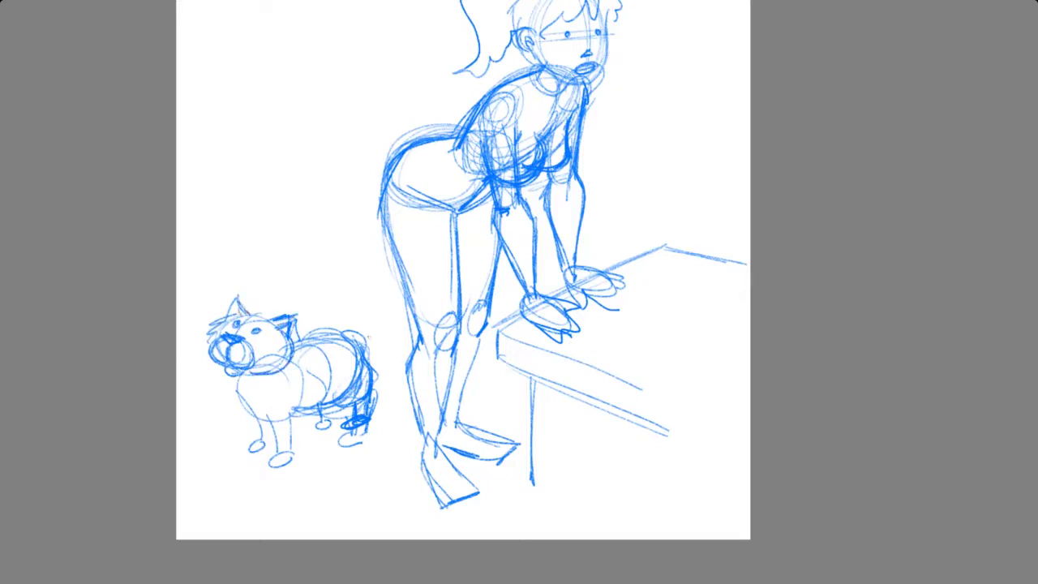
Draw the cat's raised curved tail, and darken the contours of its back, chest, front legs and paws
{"action": "mouse_move", "coordinate": [295, 347]}
{"action": "left_mouse_down"}
{"action": "mouse_move", "coordinate": [337, 336]}
{"action": "mouse_move", "coordinate": [323, 263]}
{"action": "mouse_move", "coordinate": [350, 241]}
{"action": "mouse_move", "coordinate": [342, 258]}
{"action": "mouse_move", "coordinate": [362, 317]}
{"action": "mouse_move", "coordinate": [357, 341]}
{"action": "mouse_move", "coordinate": [295, 341]}
{"action": "mouse_move", "coordinate": [358, 335]}
{"action": "mouse_move", "coordinate": [370, 412]}
{"action": "mouse_move", "coordinate": [335, 414]}
{"action": "mouse_move", "coordinate": [336, 427]}
{"action": "left_mouse_up"}
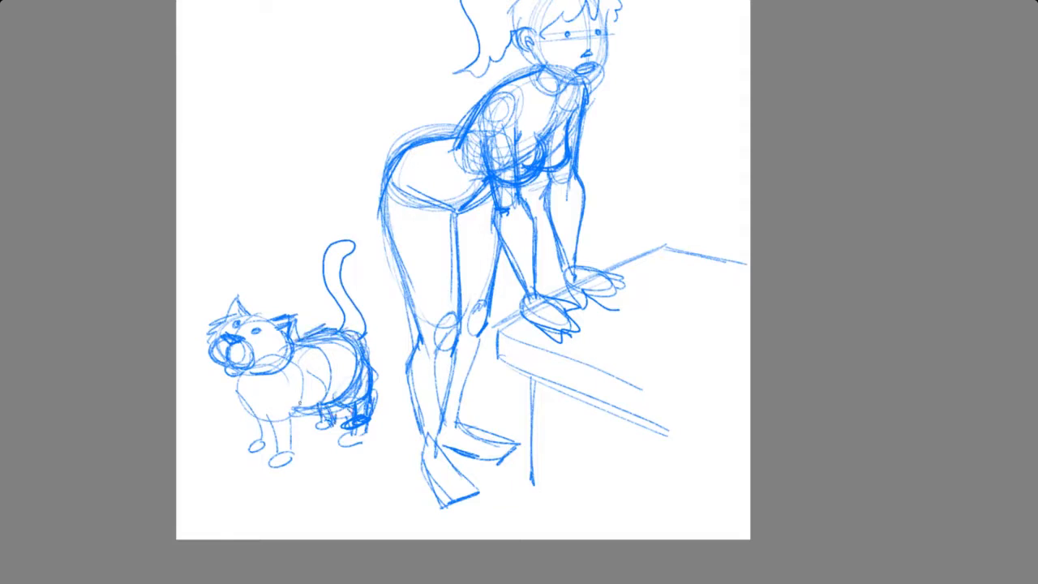
{"action": "mouse_move", "coordinate": [237, 379]}
{"action": "left_mouse_down"}
{"action": "mouse_move", "coordinate": [263, 420]}
{"action": "mouse_move", "coordinate": [287, 422]}
{"action": "left_mouse_up"}
{"action": "left_click_drag", "start_coordinate": [261, 397], "coordinate": [283, 452]}
{"action": "left_click_drag", "start_coordinate": [292, 390], "coordinate": [301, 450]}
{"action": "left_click_drag", "start_coordinate": [252, 413], "coordinate": [255, 447]}
{"action": "left_click_drag", "start_coordinate": [267, 421], "coordinate": [275, 459]}
{"action": "left_click_drag", "start_coordinate": [237, 396], "coordinate": [277, 419]}
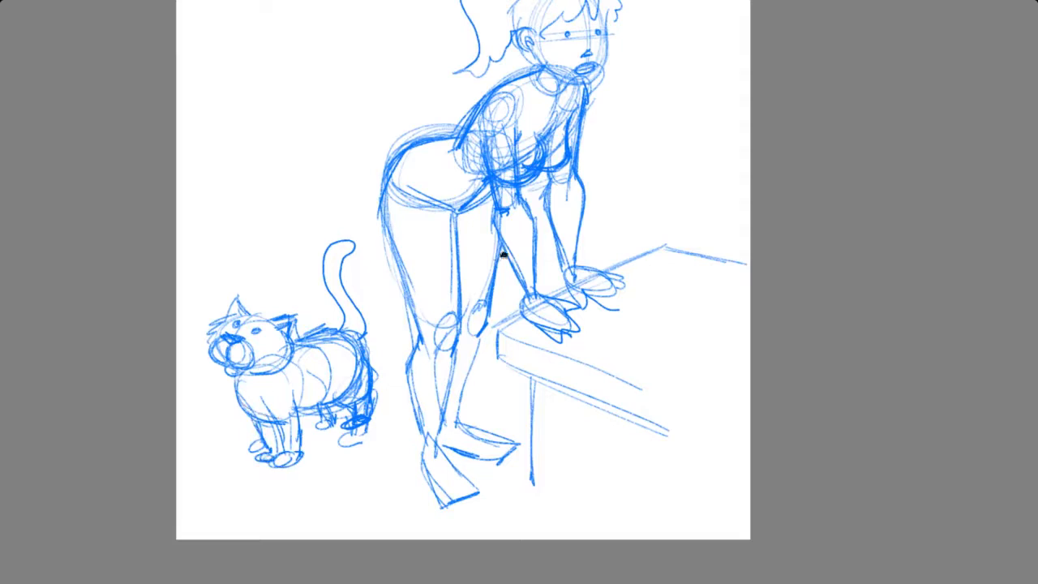
{"action": "left_click_drag", "start_coordinate": [519, 261], "coordinate": [477, 347]}
{"action": "mouse_move", "coordinate": [484, 298]}
{"action": "left_mouse_down"}
{"action": "mouse_move", "coordinate": [457, 315]}
{"action": "mouse_move", "coordinate": [379, 293]}
{"action": "left_mouse_up"}
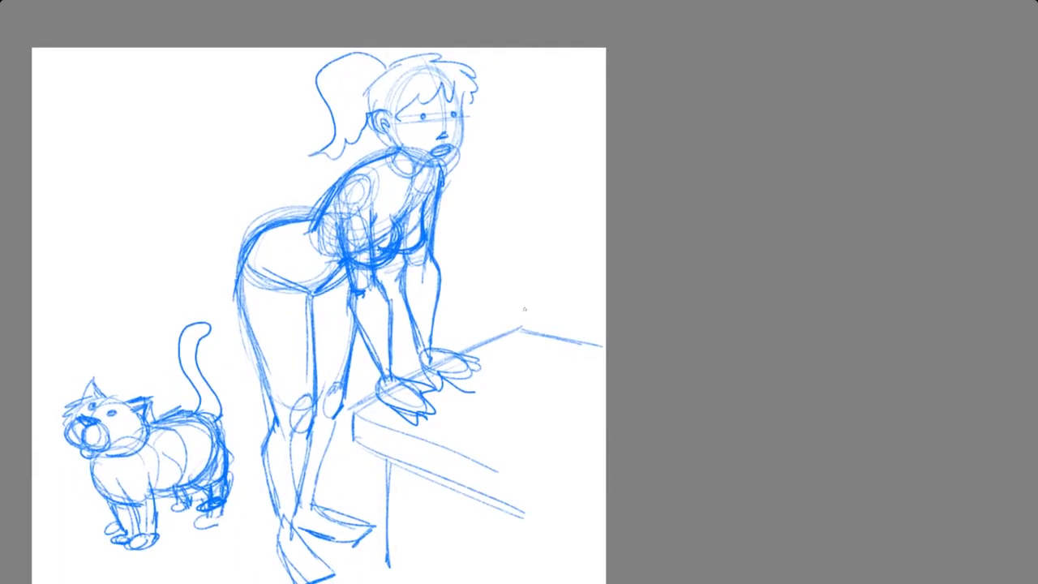